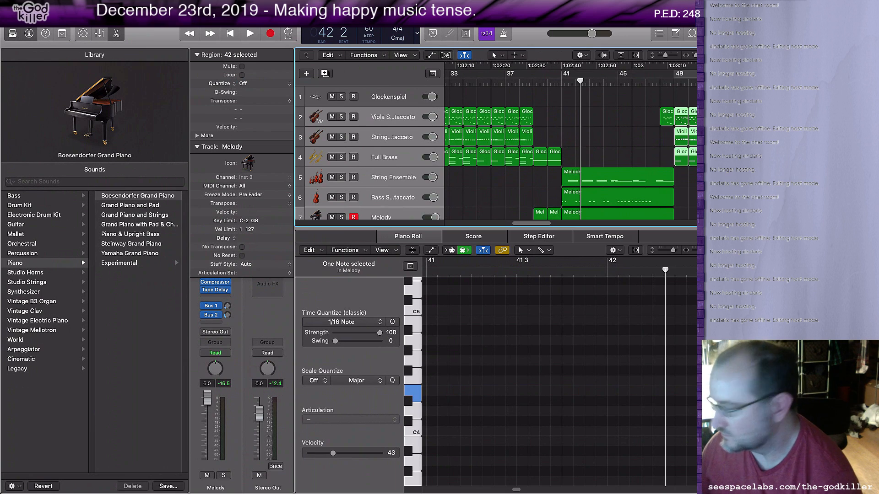
Play the arrangement from bar 1 with the system volume raised, and stop playback at bar 41
drag(697, 493, 695, 493)
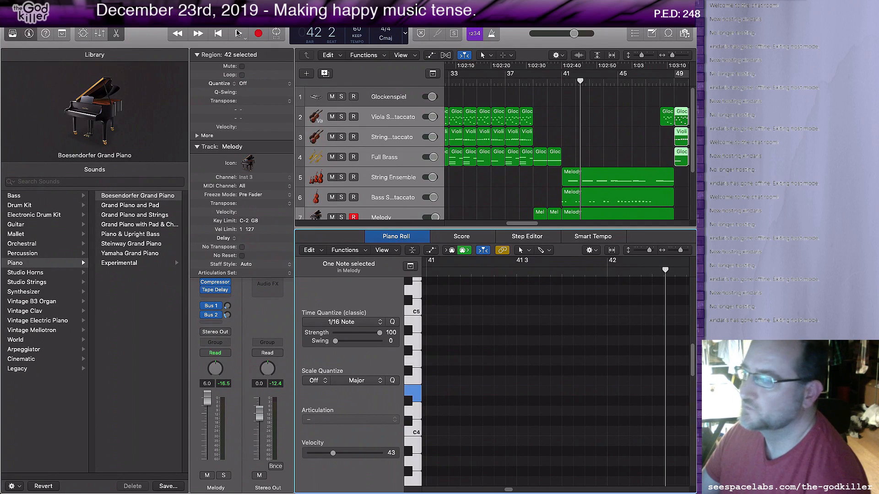
click(221, 36)
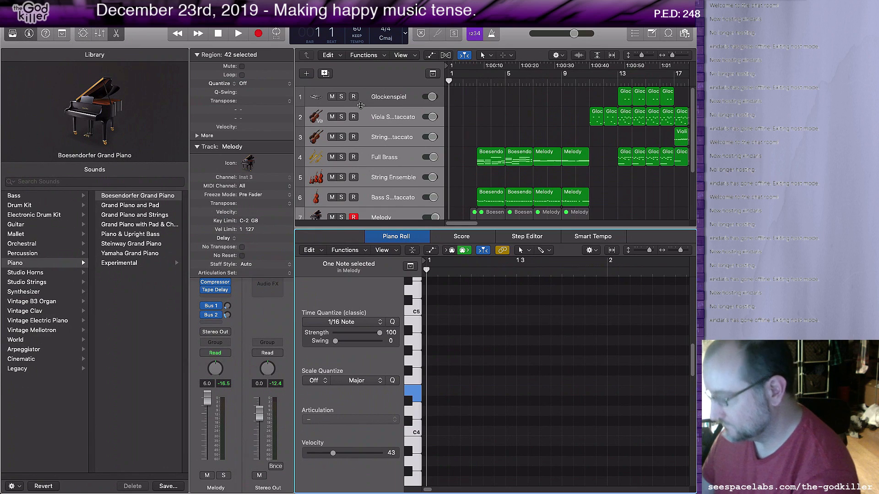
key(XF86AudioRaiseVolume)
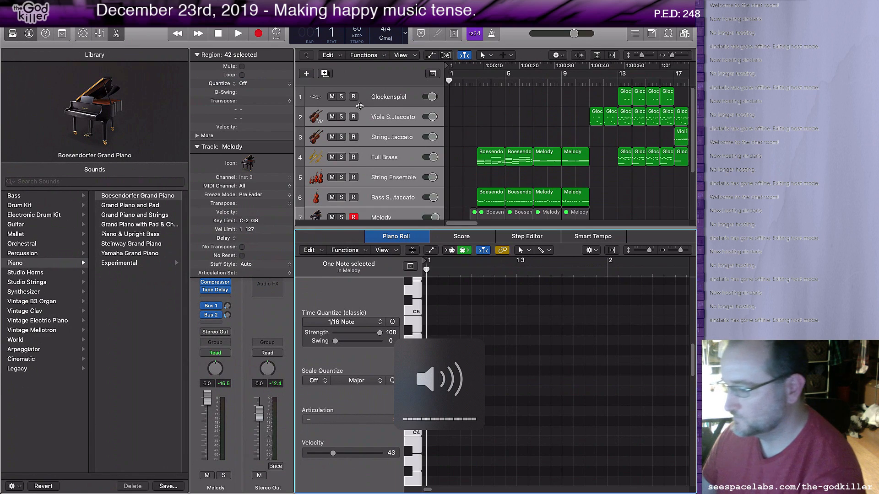
click(238, 34)
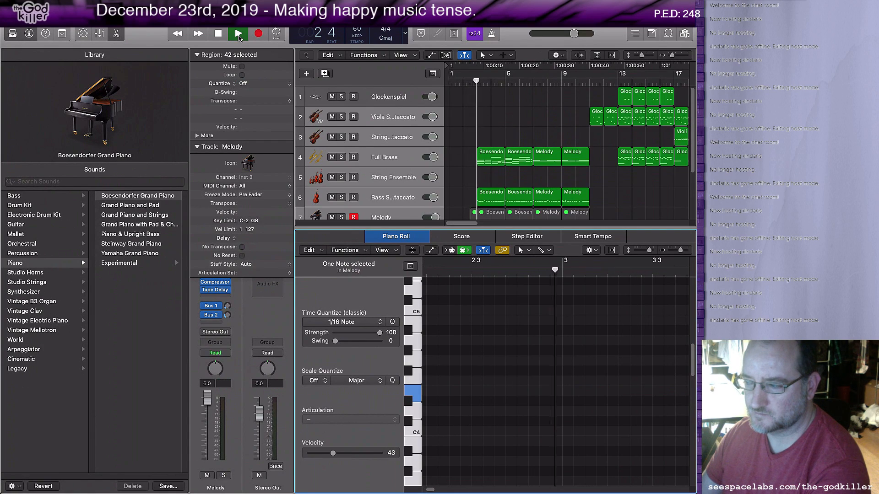
key(XF86AudioRaiseVolume)
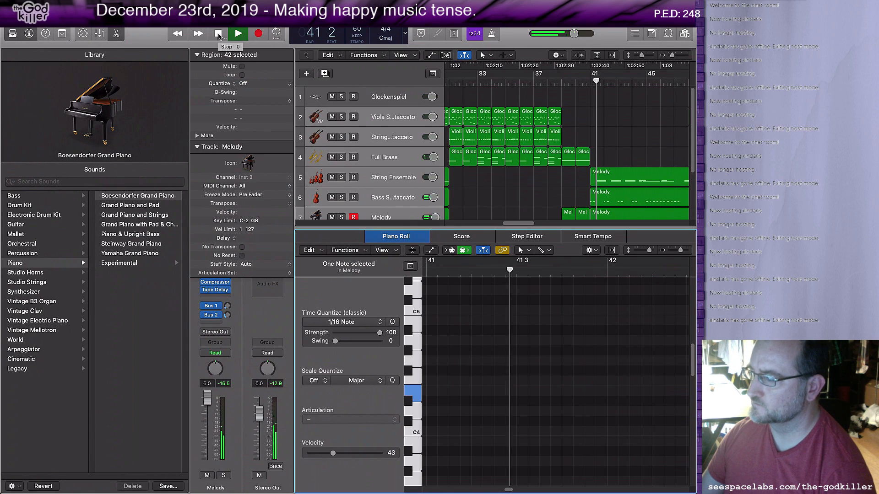
click(218, 34)
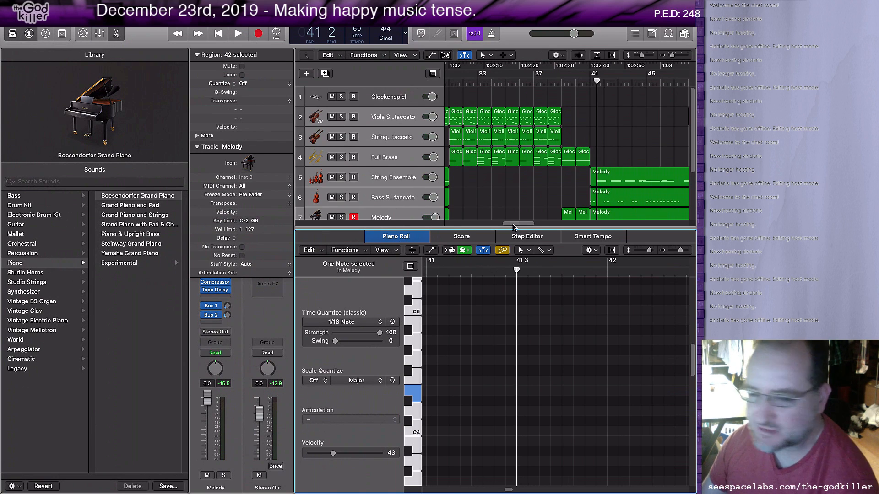
Listen briefly to the opening Full Brass and bass staccato regions from bar 3, stopping within that bar
drag(513, 224, 451, 228)
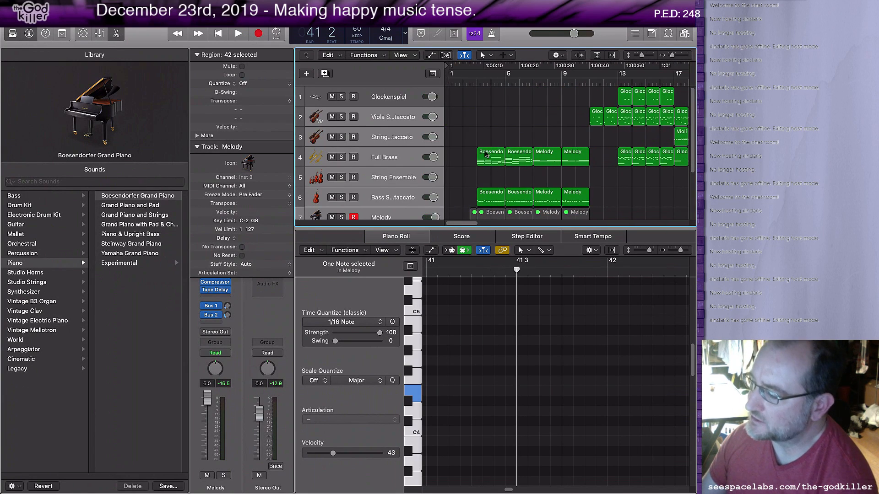
click(477, 81)
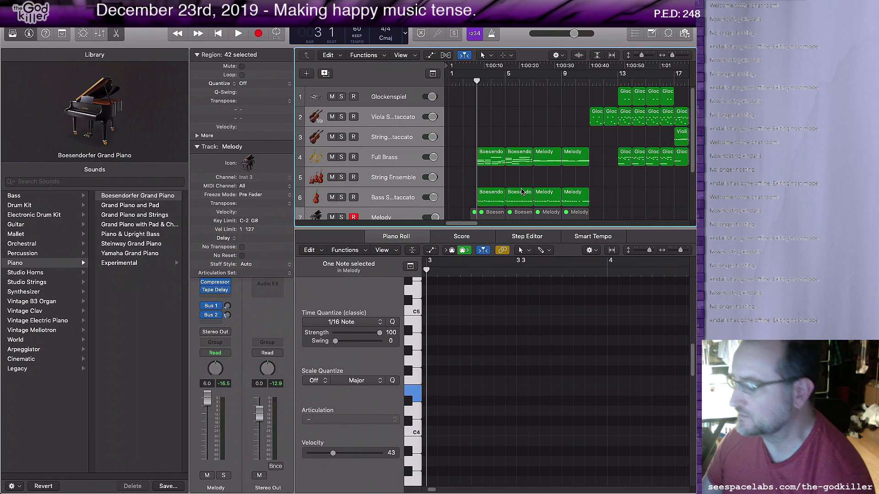
key(space)
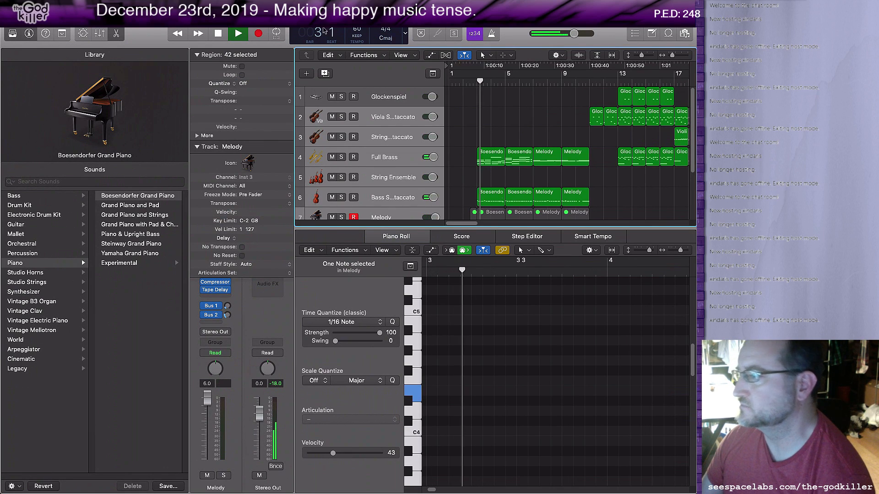
click(217, 36)
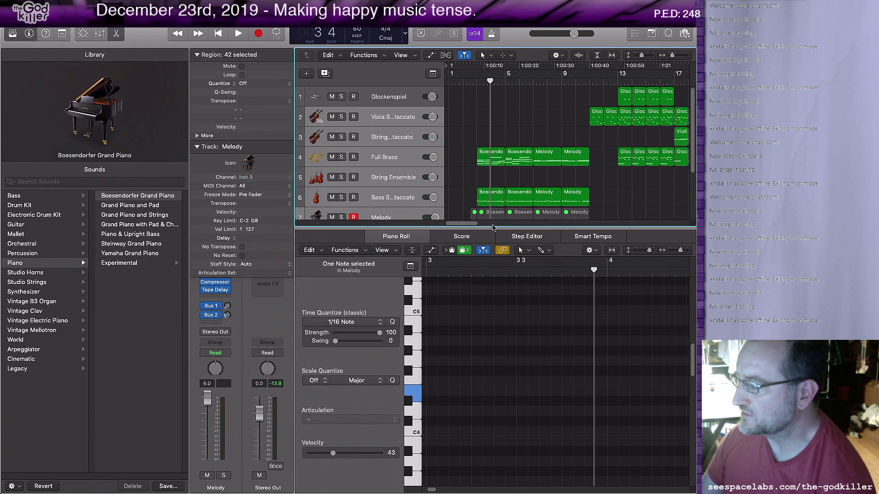
Listen twice to the staccato strings and brass passage starting at bar 17, stopping playback after each short excerpt
drag(467, 224, 487, 224)
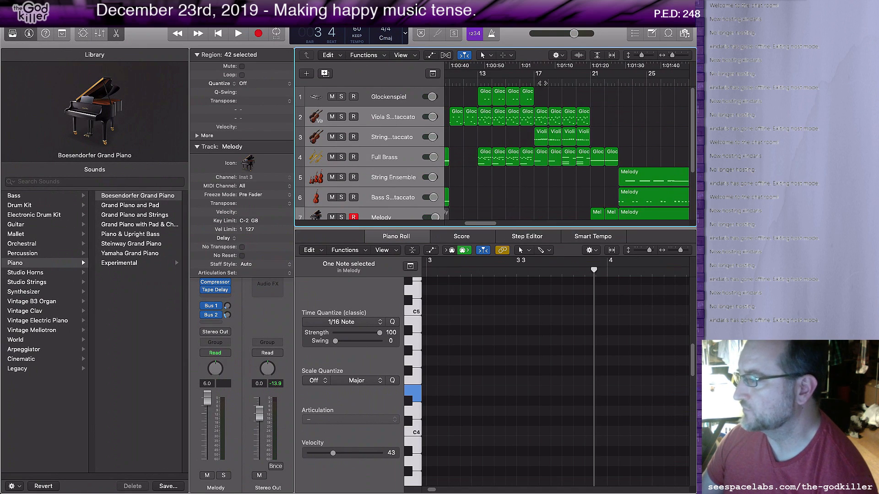
click(534, 80)
key(space)
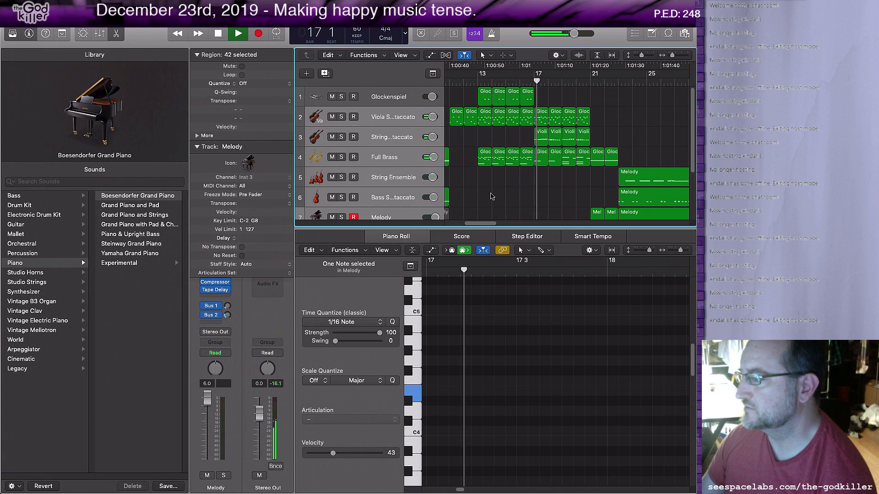
click(217, 34)
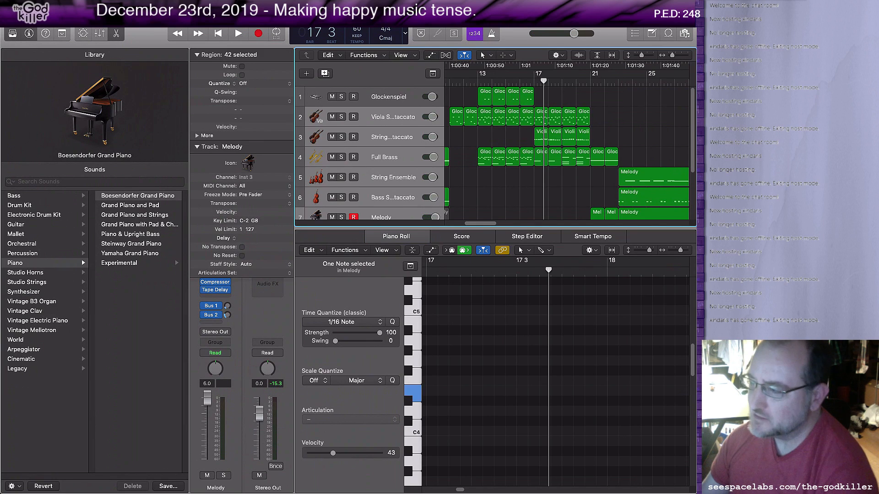
click(537, 83)
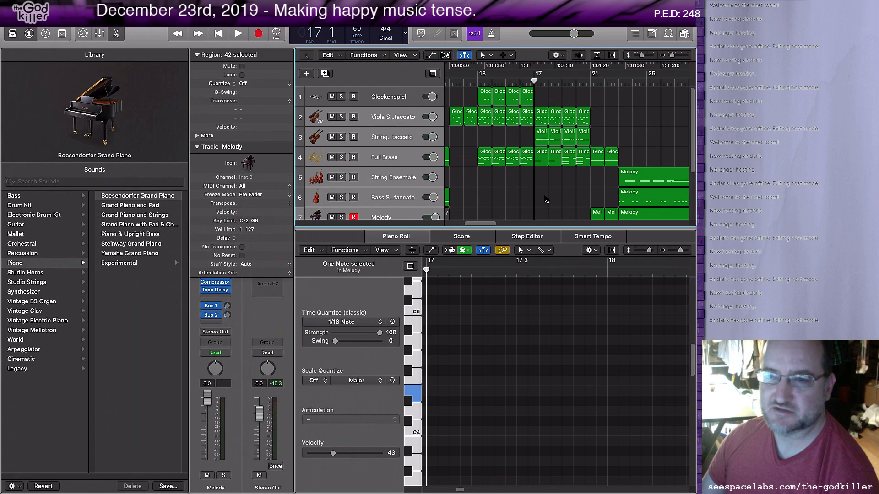
key(space)
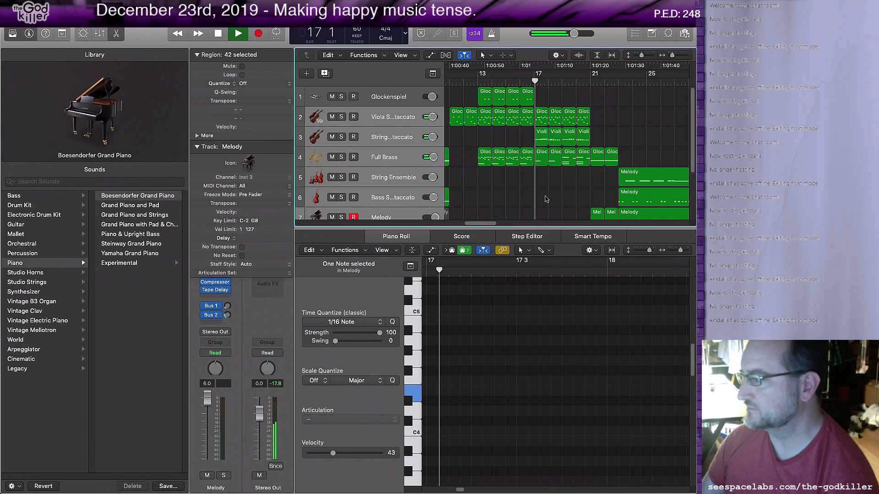
click(218, 35)
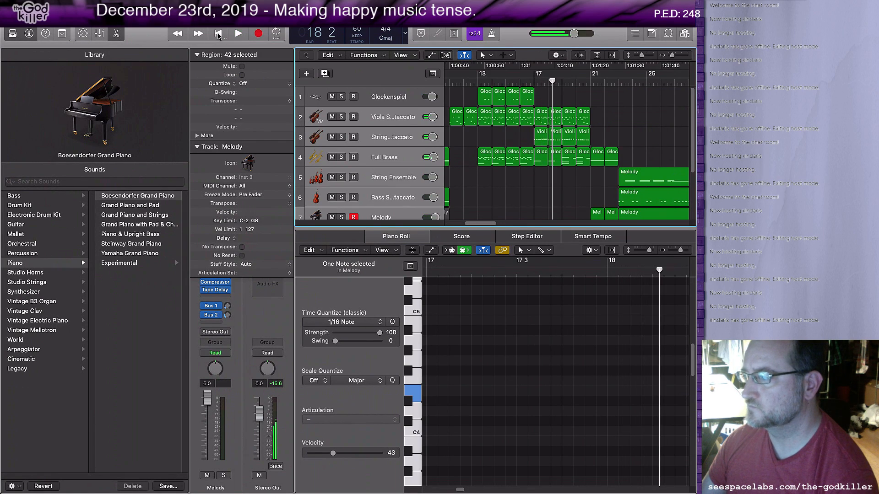
Listen to the start of the long Melody regions at bar 23, beginning playback just before it
click(618, 82)
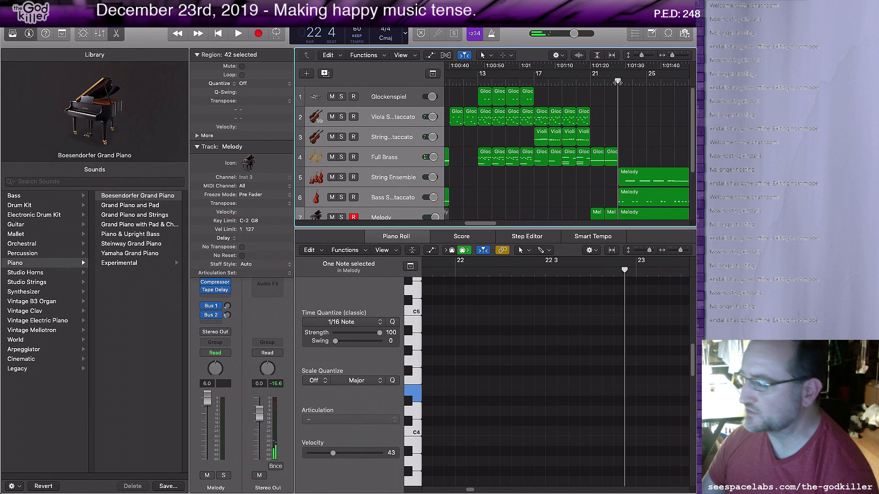
drag(480, 224, 489, 225)
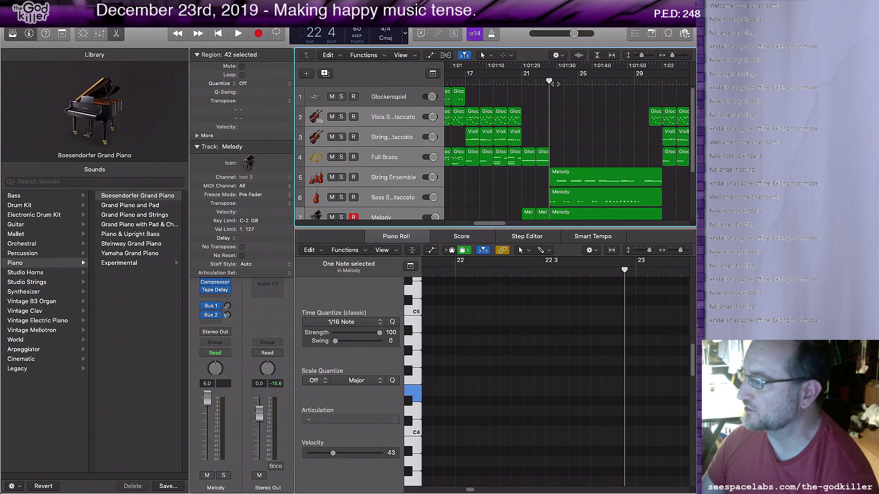
key(space)
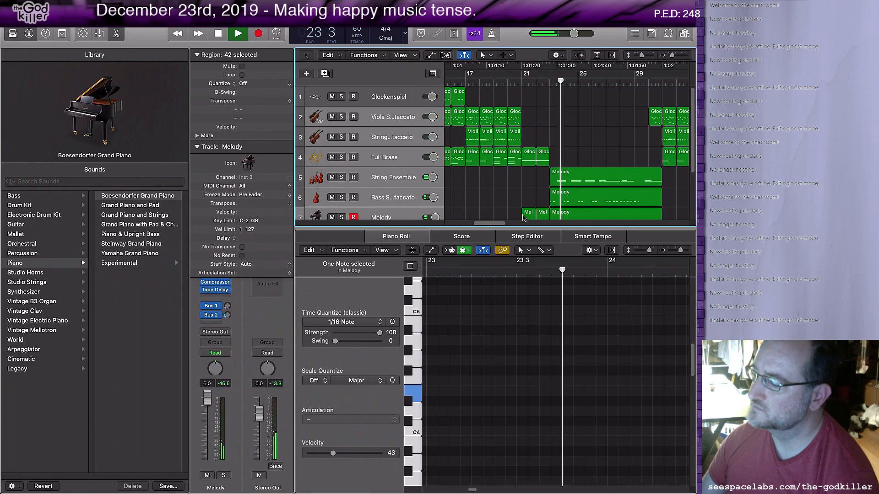
key(space)
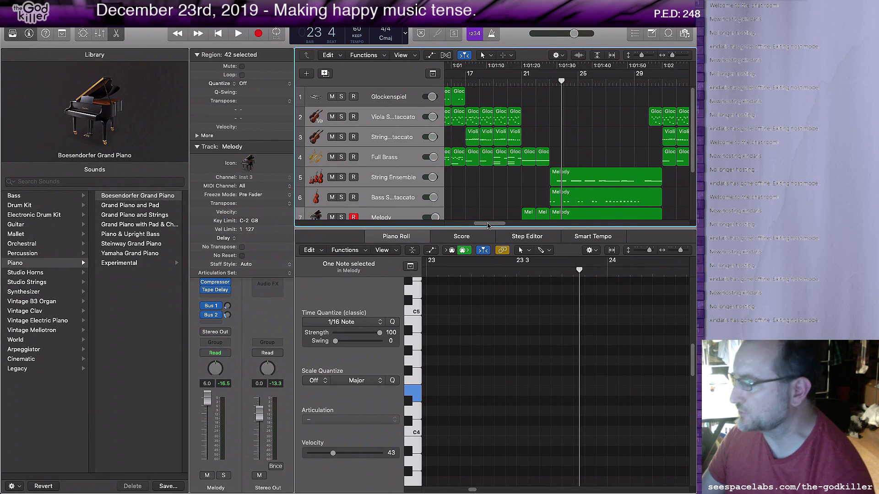
Listen to the repeated staccato strings and brass passage from bar 31, stopping at bar 34
drag(488, 225, 502, 224)
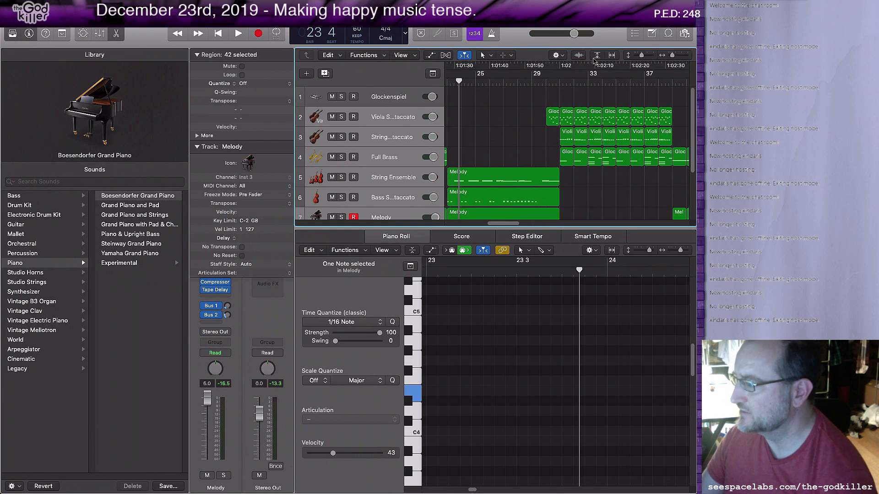
click(557, 81)
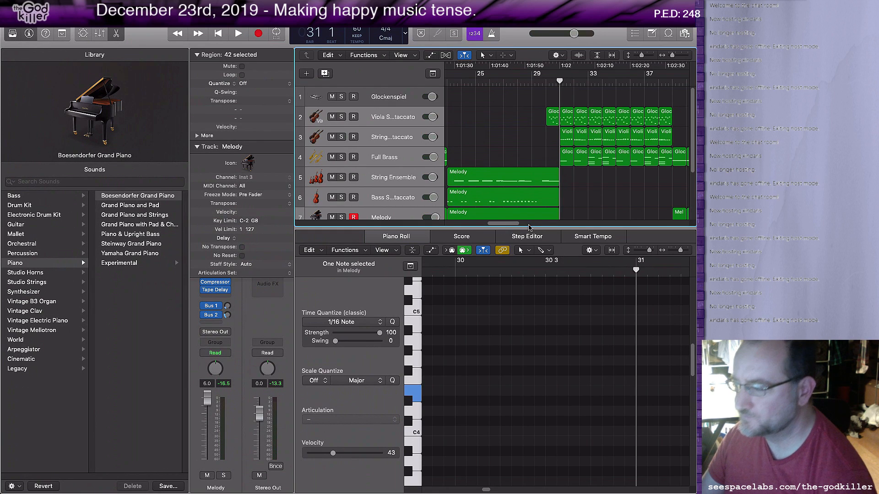
drag(504, 225, 513, 225)
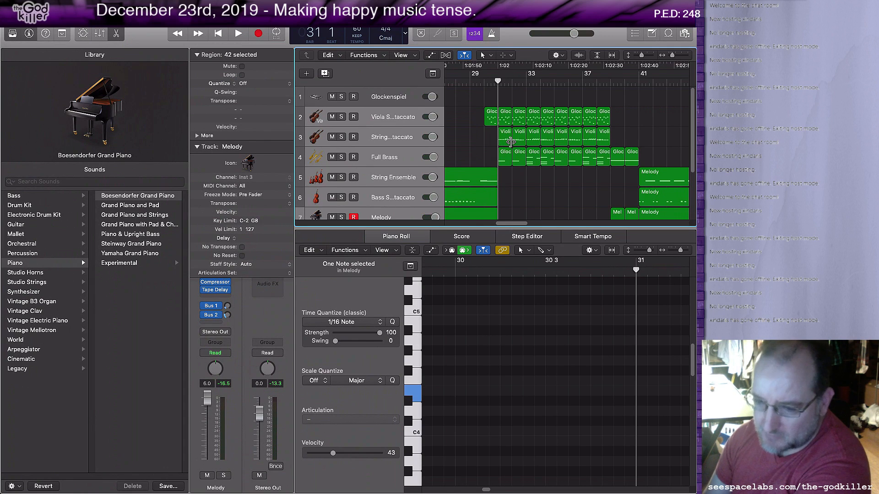
key(space)
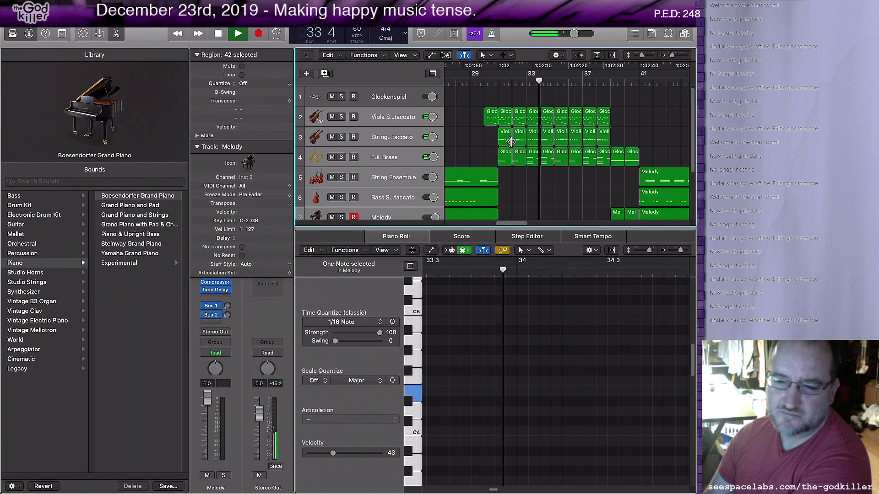
key(space)
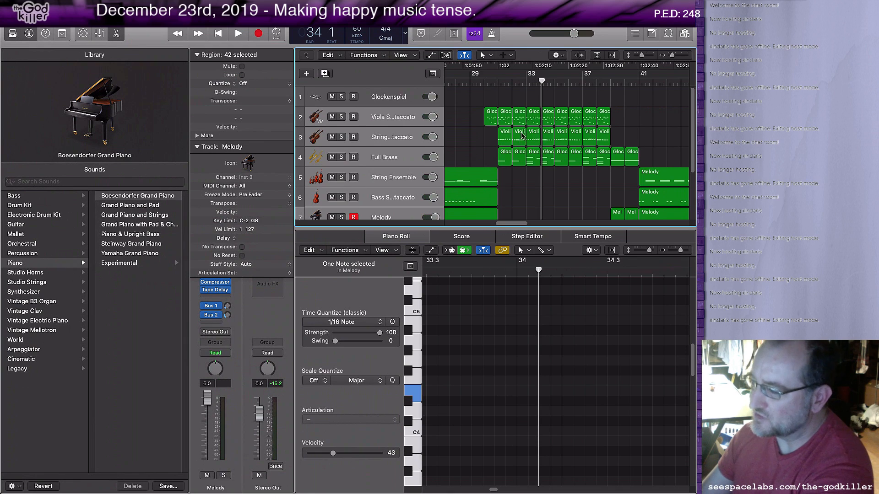
Listen to the final strings and brass passage from just before bar 49, and return the playhead to bar 49
drag(513, 224, 545, 232)
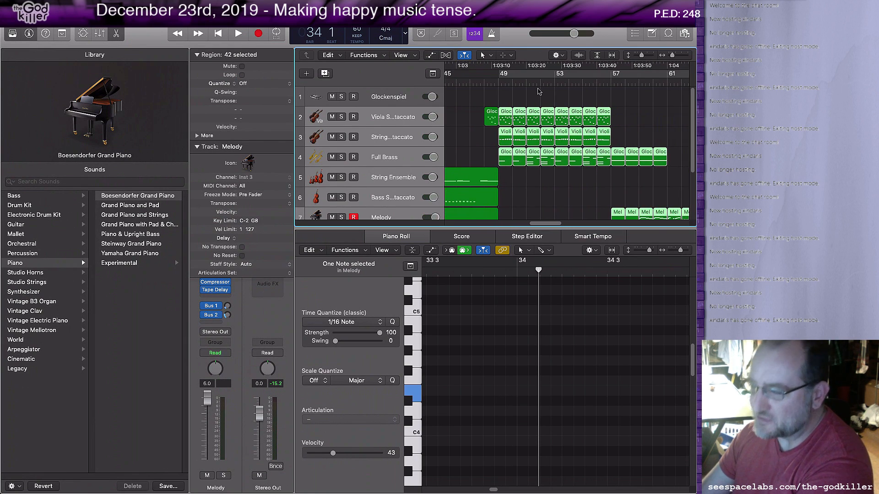
click(484, 83)
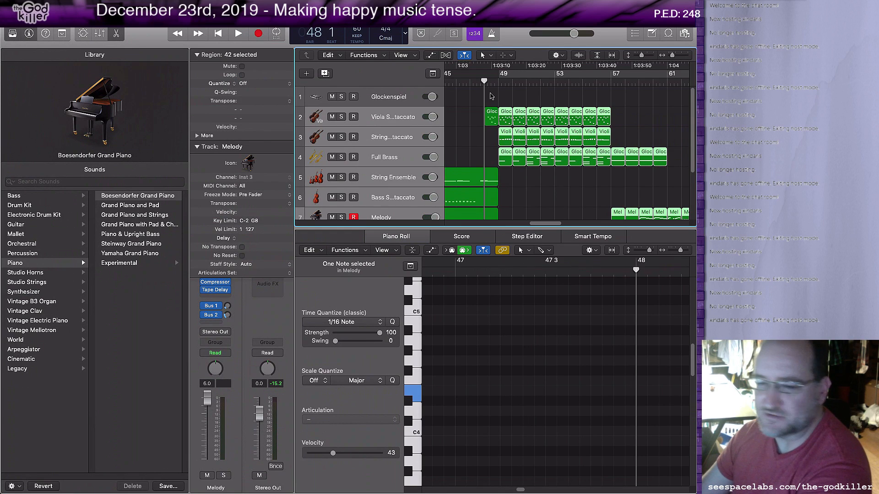
click(497, 81)
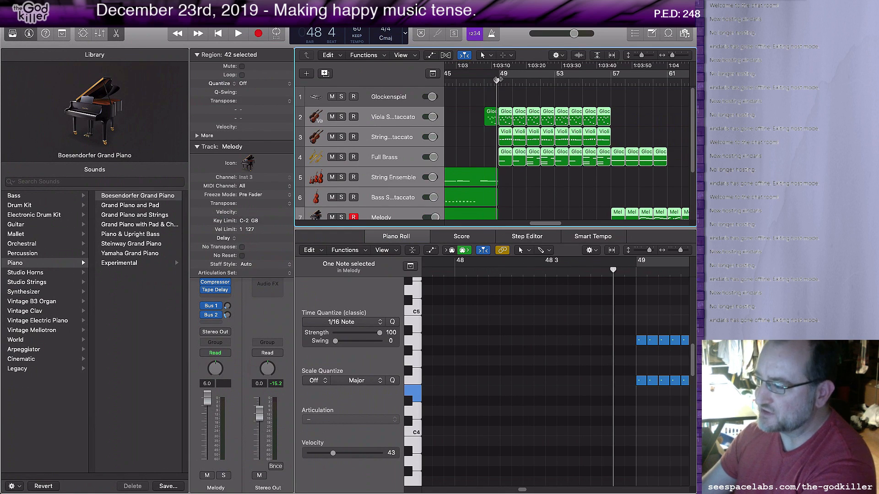
key(space)
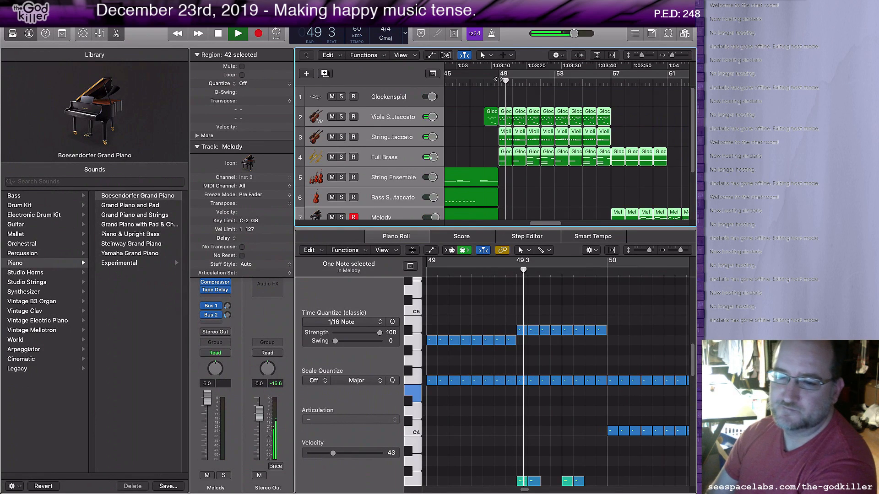
key(space)
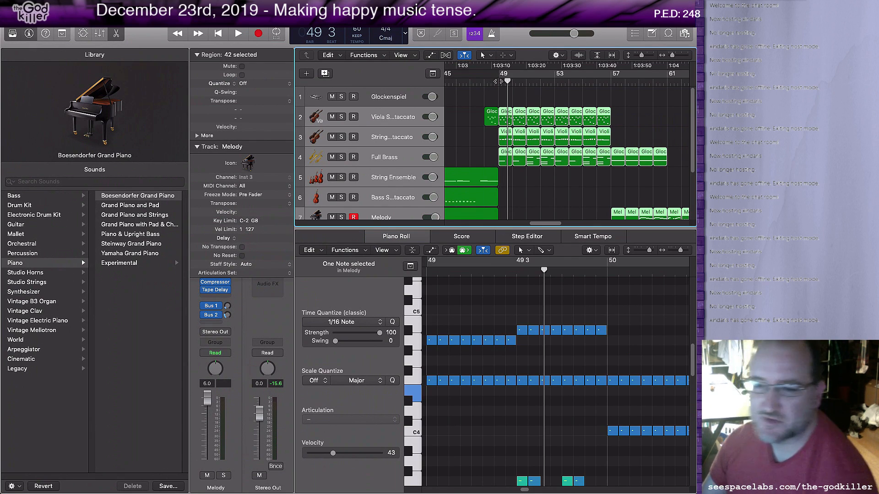
click(497, 81)
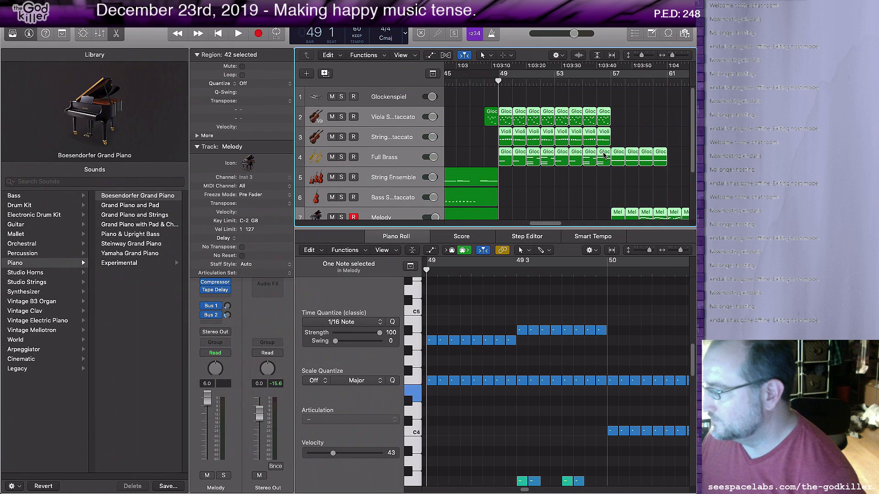
Select the Viola Staccato, String Staccato and Full Brass regions from bar 49 to bar 57 and look through the available region commands
shift+click(602, 154)
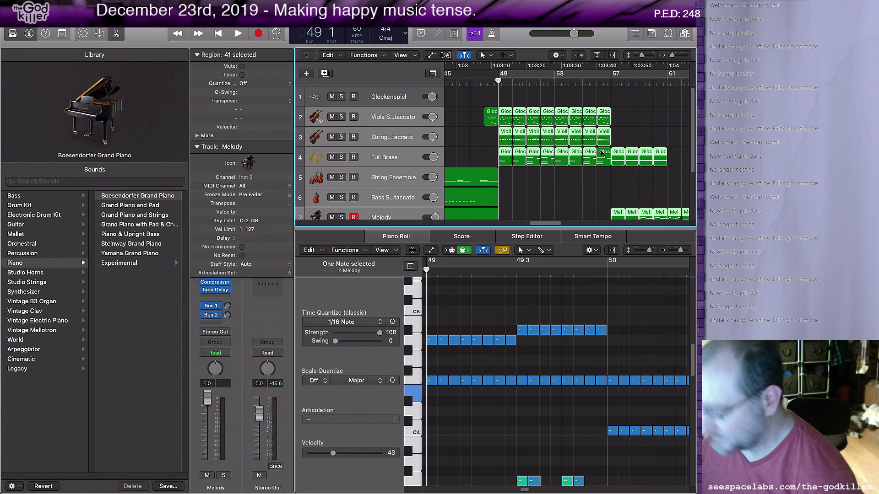
drag(504, 100, 604, 160)
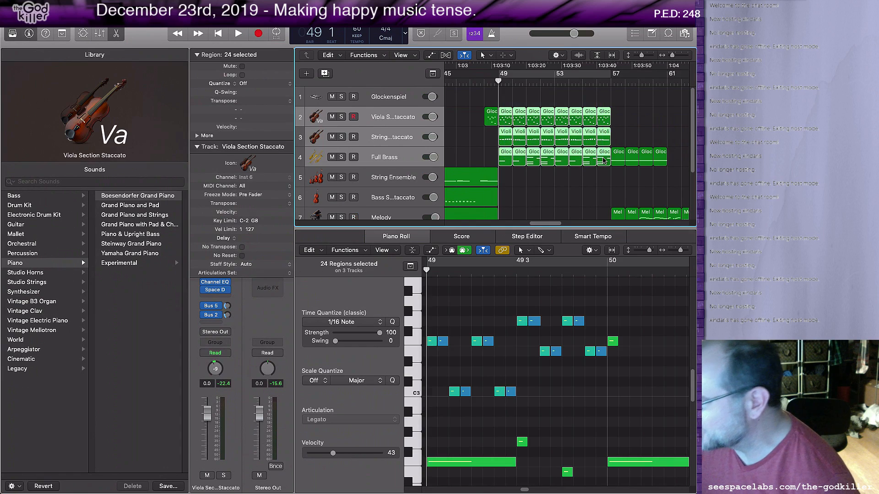
right_click(506, 115)
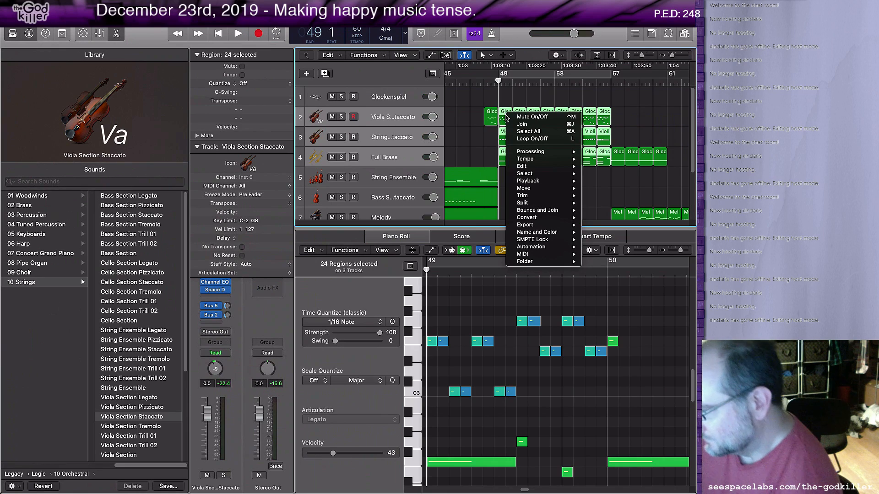
mouse_move(553, 191)
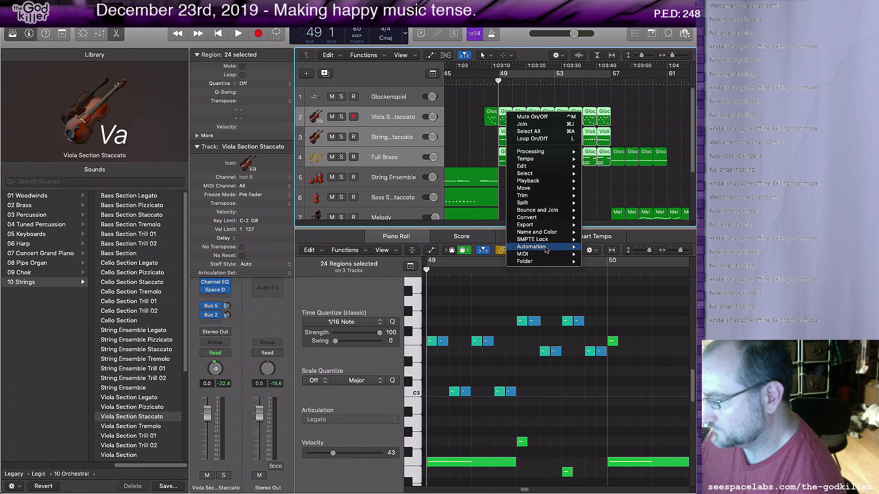
mouse_move(545, 251)
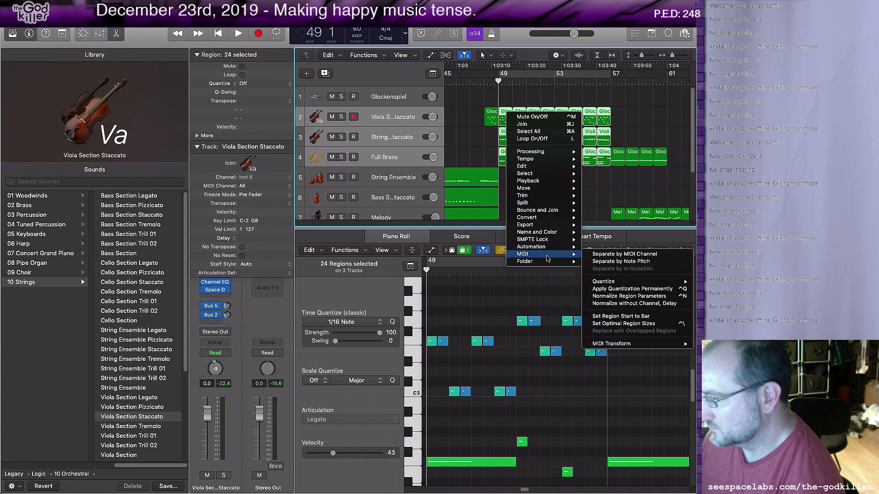
mouse_move(555, 153)
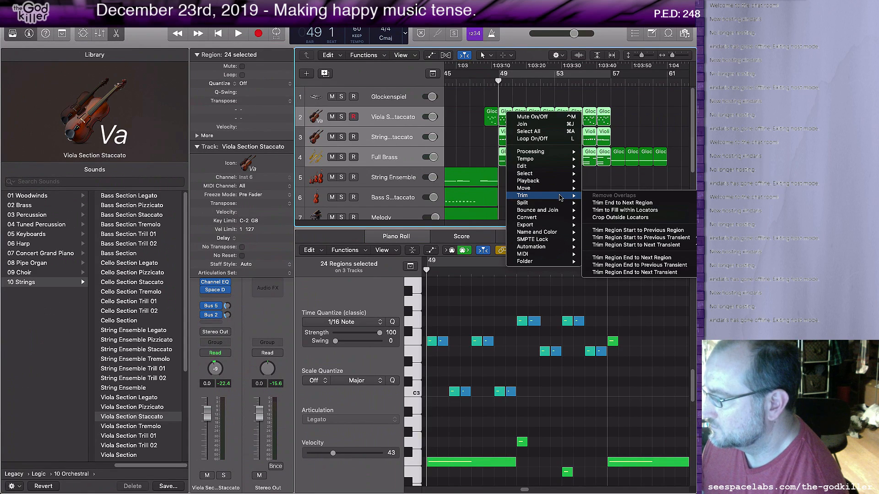
mouse_move(562, 214)
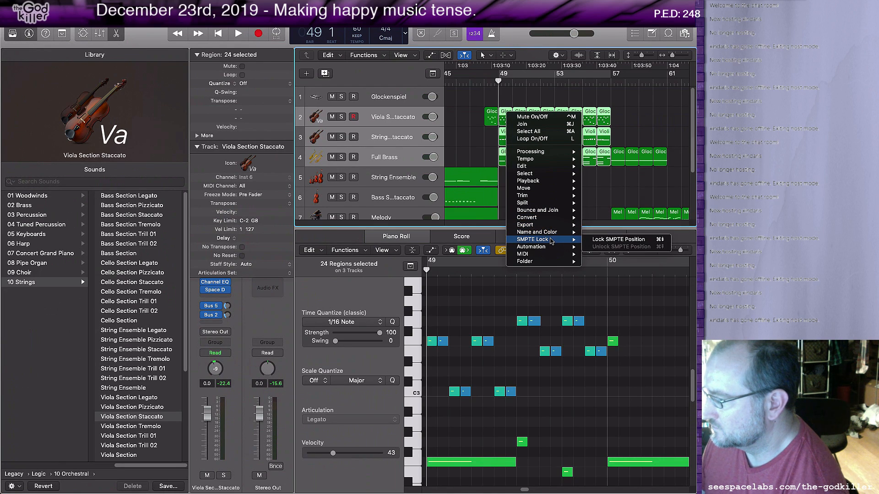
click(517, 30)
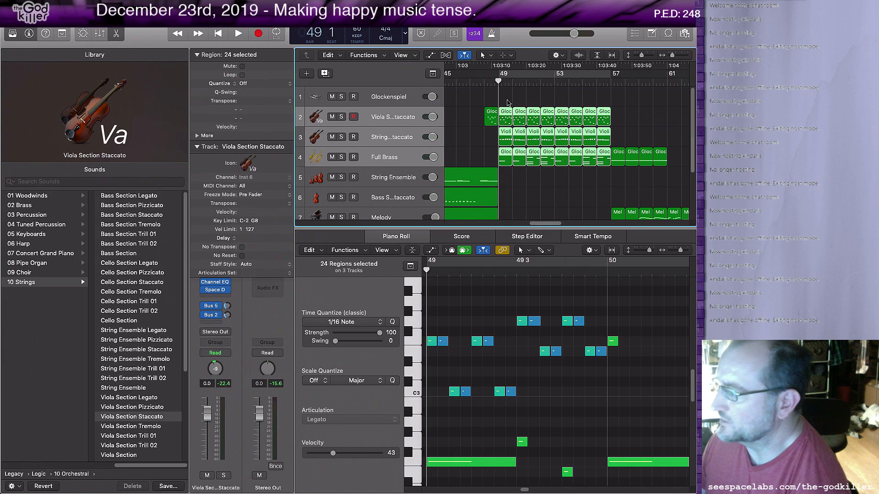
Open the Viola Section Staccato region at bar 49 in an enlarged Piano Roll and audition its original notes
click(507, 103)
click(506, 114)
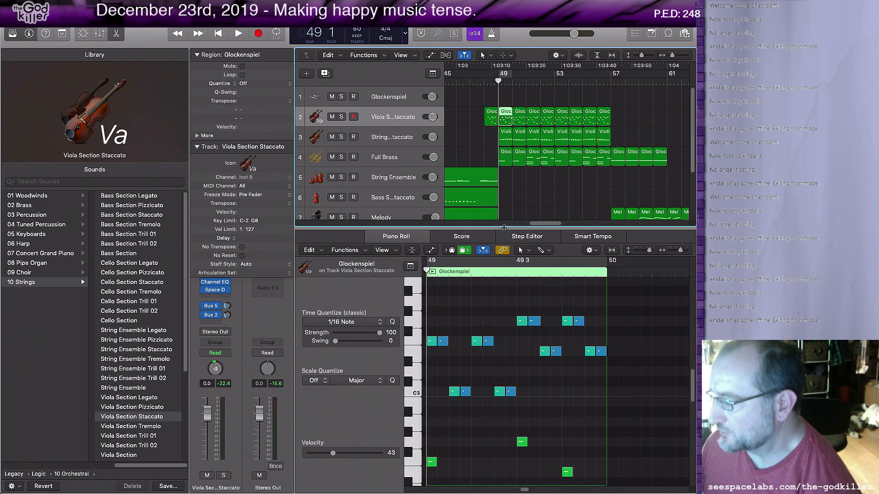
drag(504, 227, 503, 131)
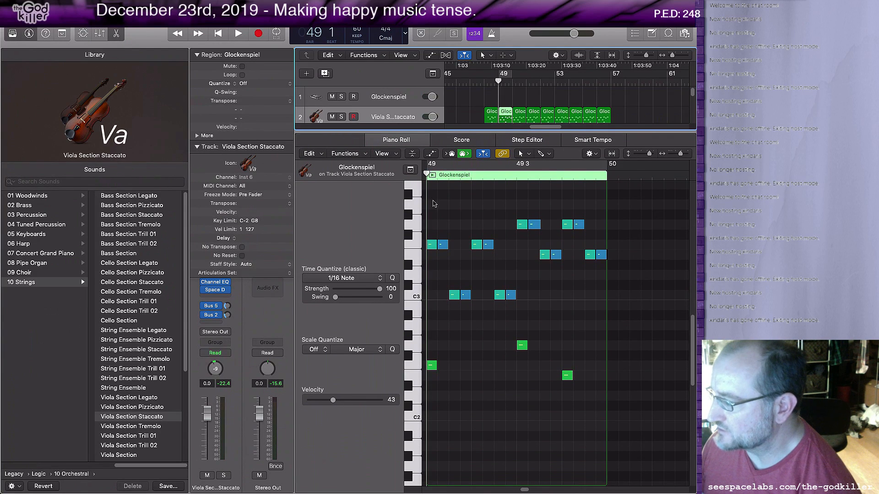
drag(431, 202, 601, 408)
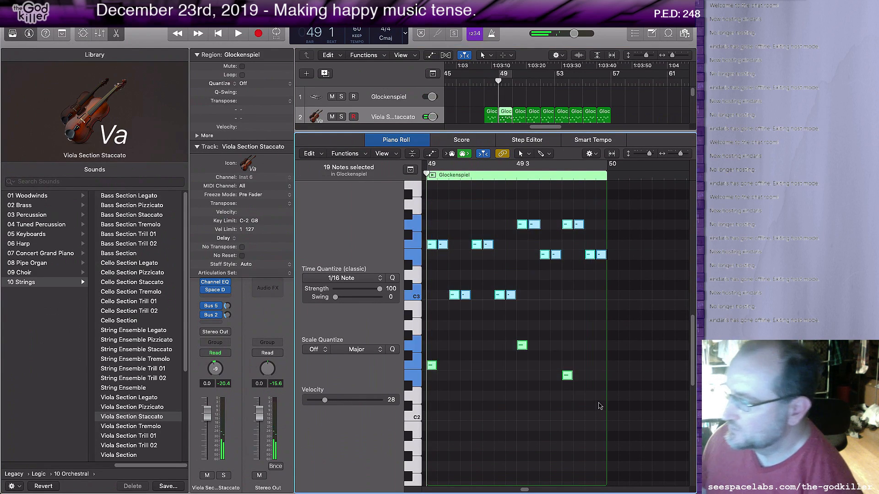
click(432, 176)
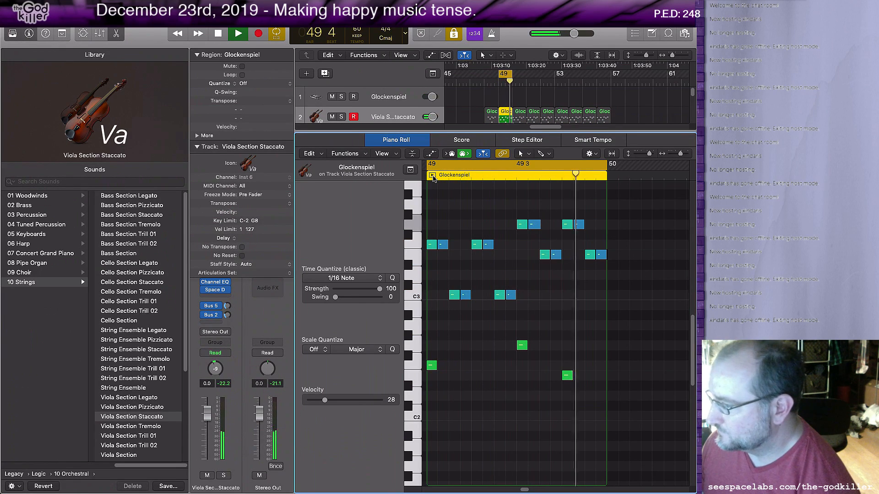
click(433, 176)
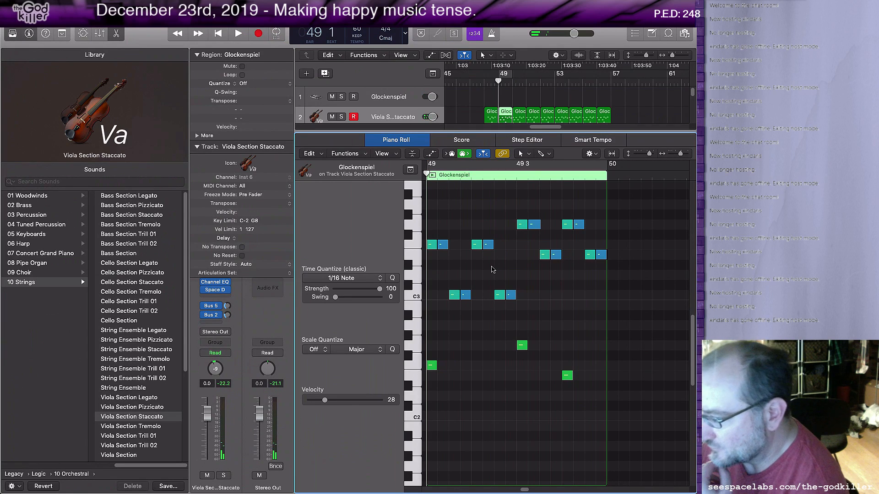
Transpose all notes of the Viola region at bar 49 down one semitone and audition the change
drag(432, 195, 606, 422)
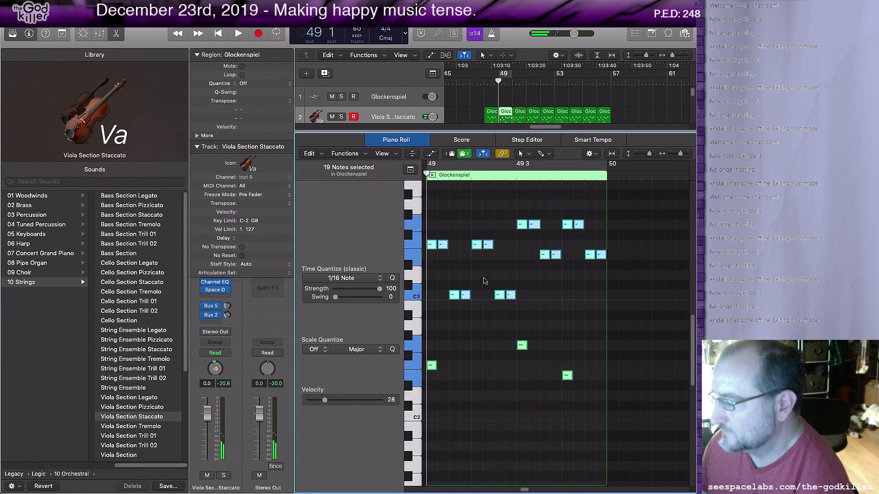
right_click(442, 246)
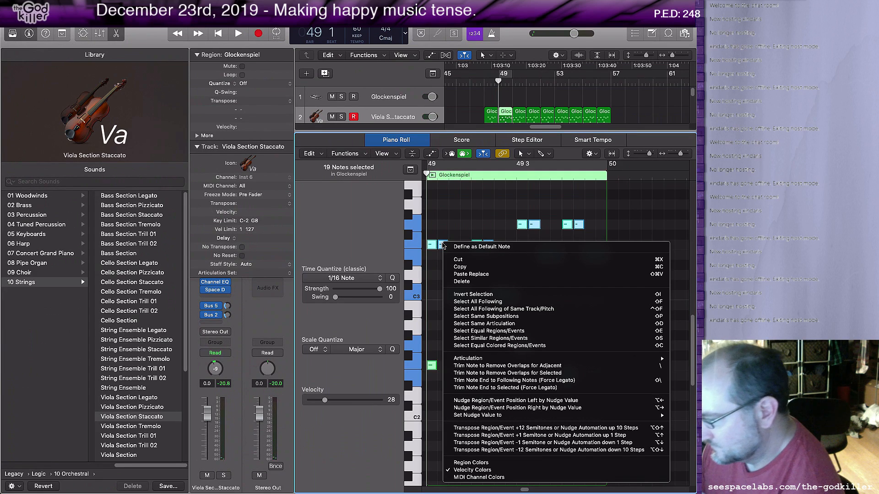
click(586, 443)
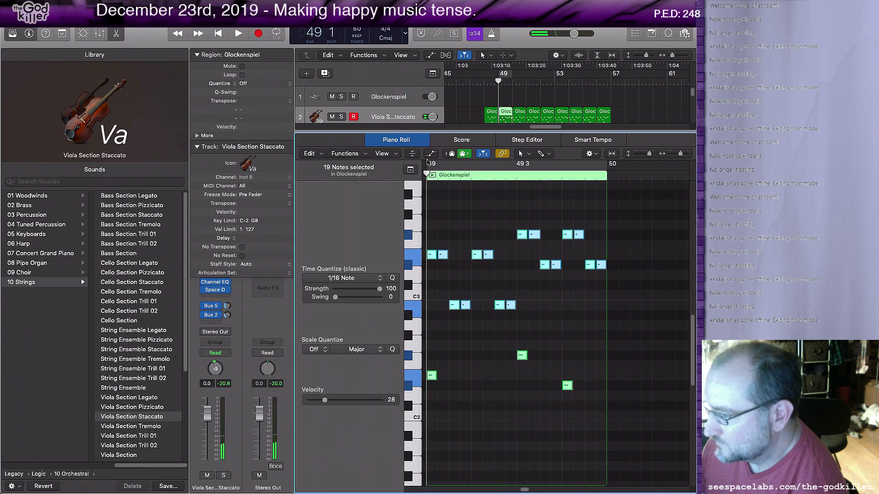
click(433, 175)
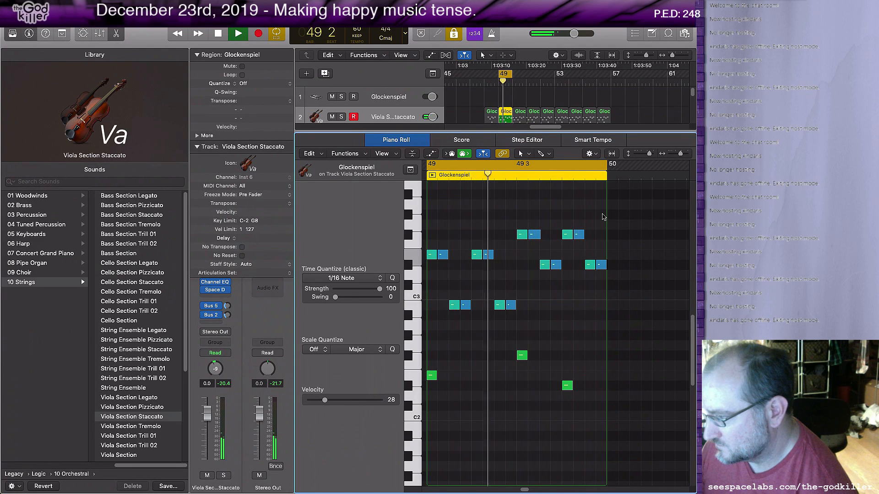
key(space)
Reselect all notes in the Viola region and transpose them down one further semitone
drag(602, 217, 431, 434)
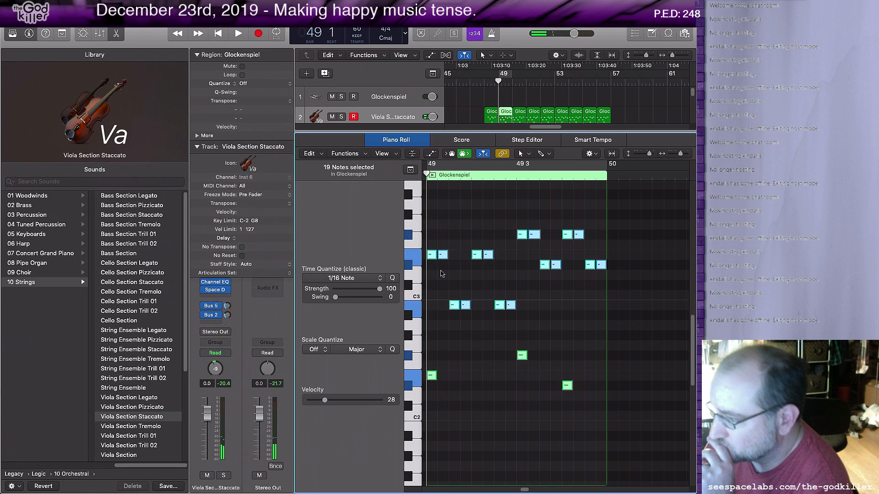
right_click(486, 241)
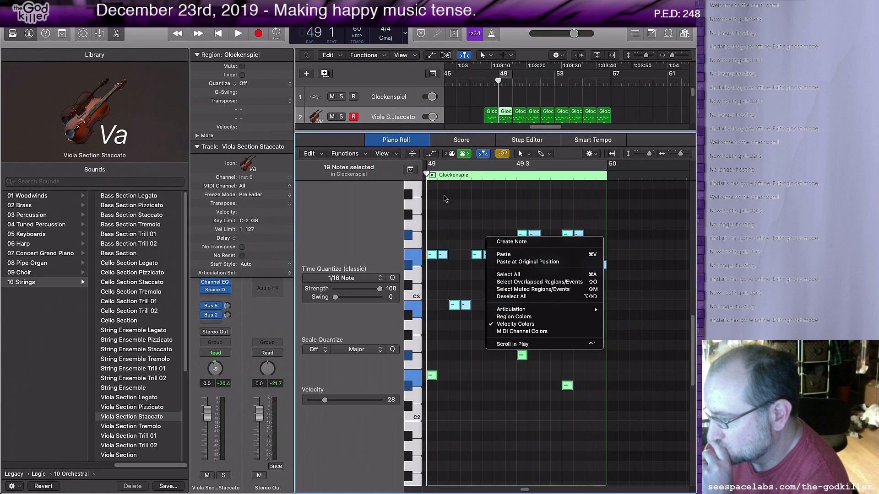
click(436, 198)
drag(429, 201, 608, 422)
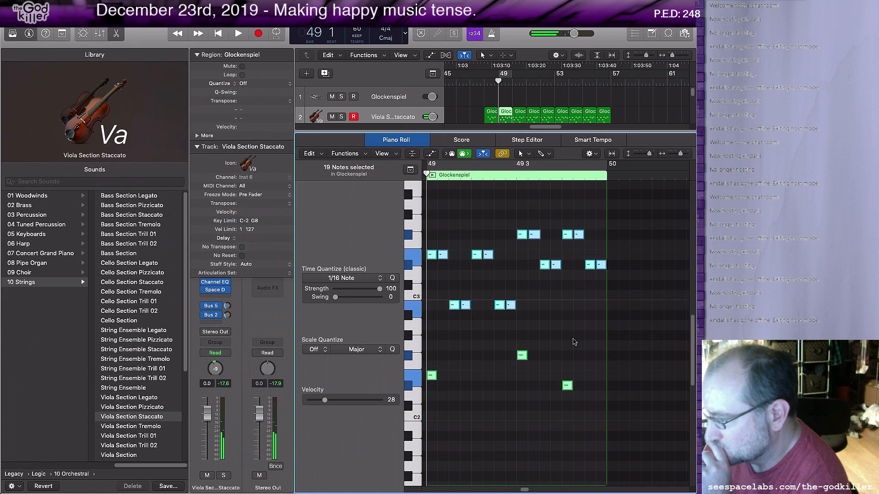
right_click(522, 235)
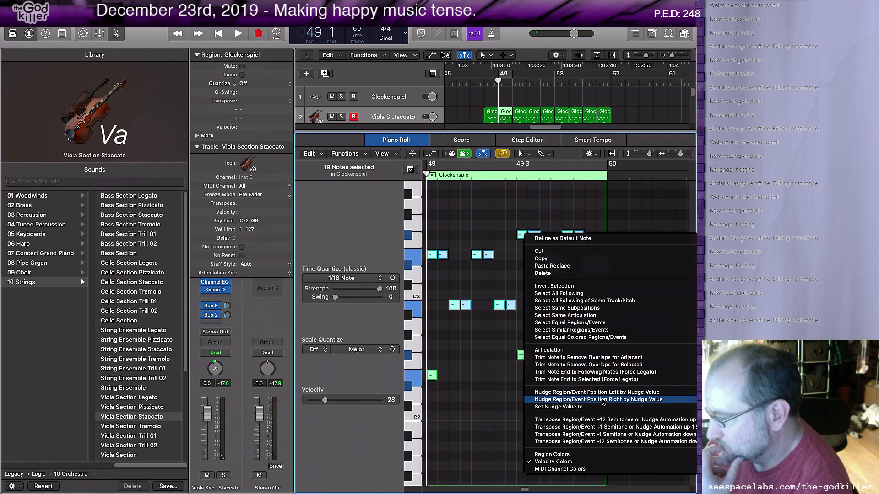
click(602, 434)
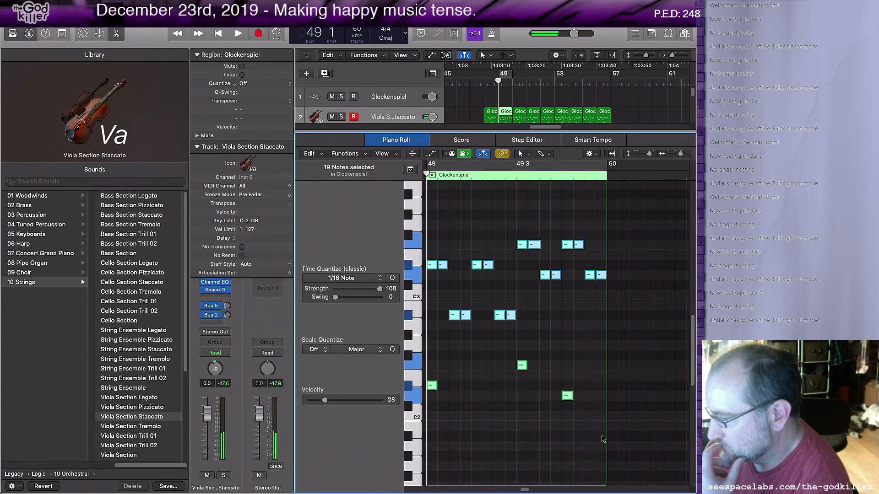
Listen to the twice-lowered Viola region at bar 49 on a loop, stopping and restarting playback once
click(433, 178)
key(space)
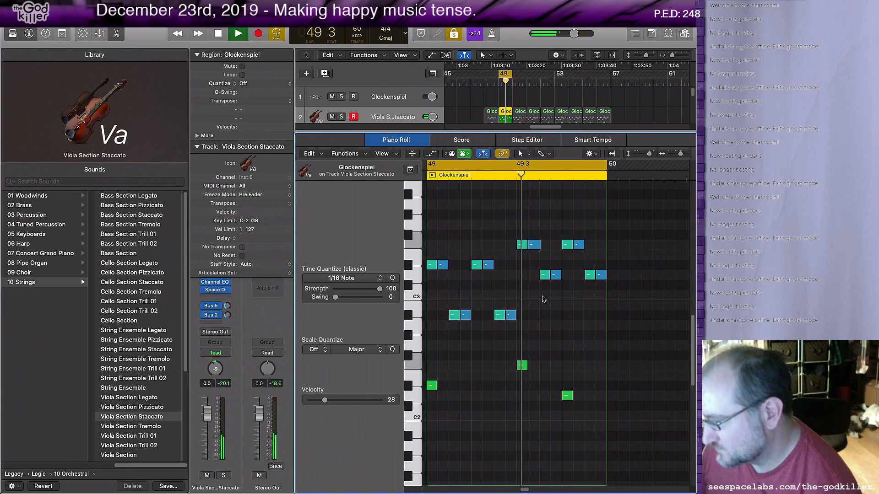
key(space)
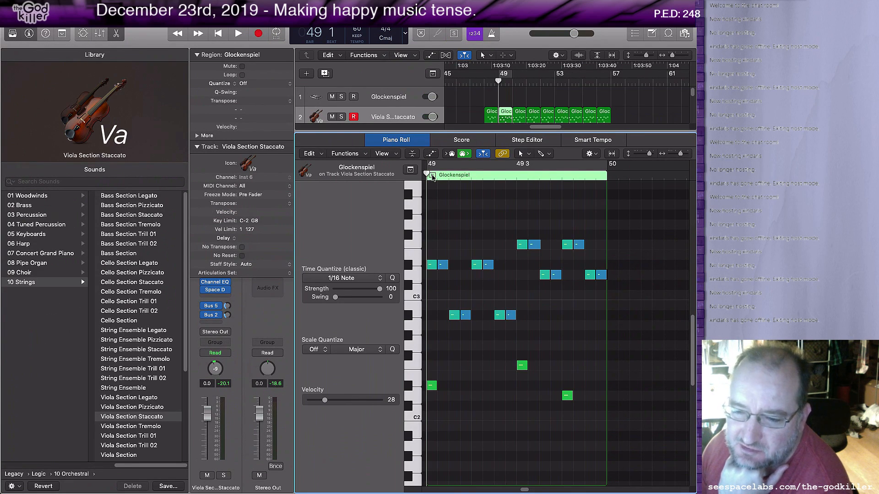
key(c)
key(space)
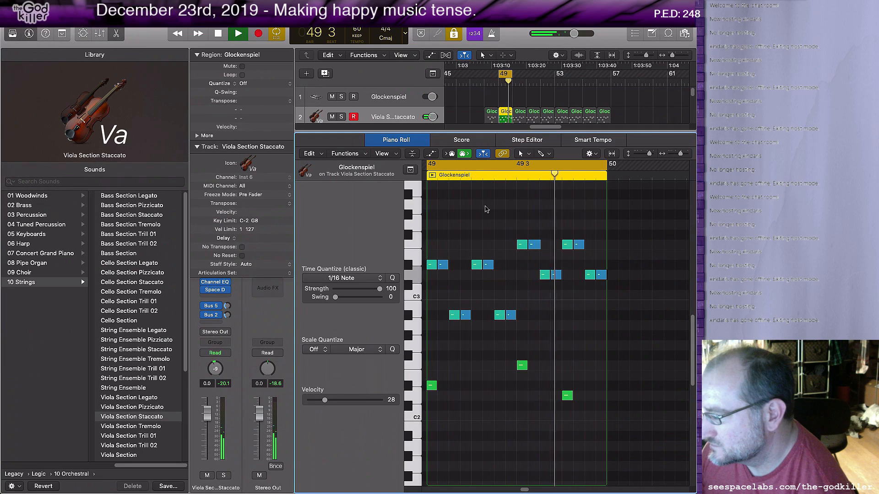
key(space)
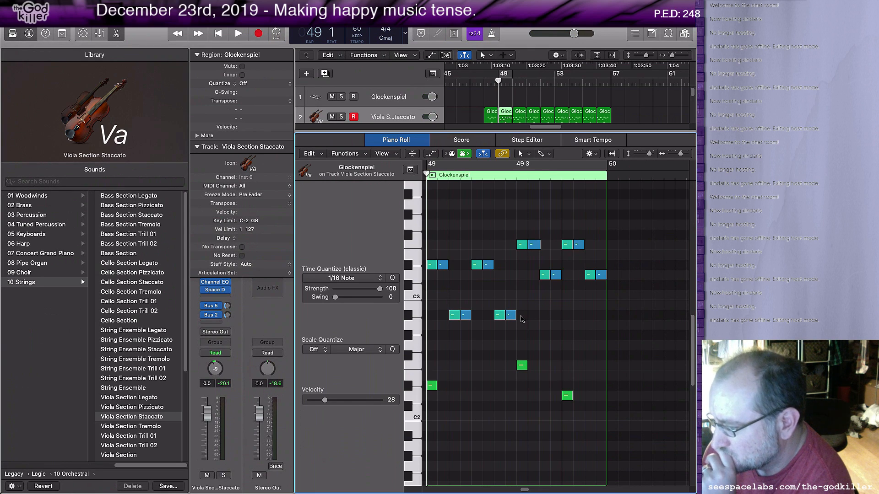
Try adding a sustained A#2 note from beat 3 of bar 49, listen to it in context, and delete it
right_click(522, 319)
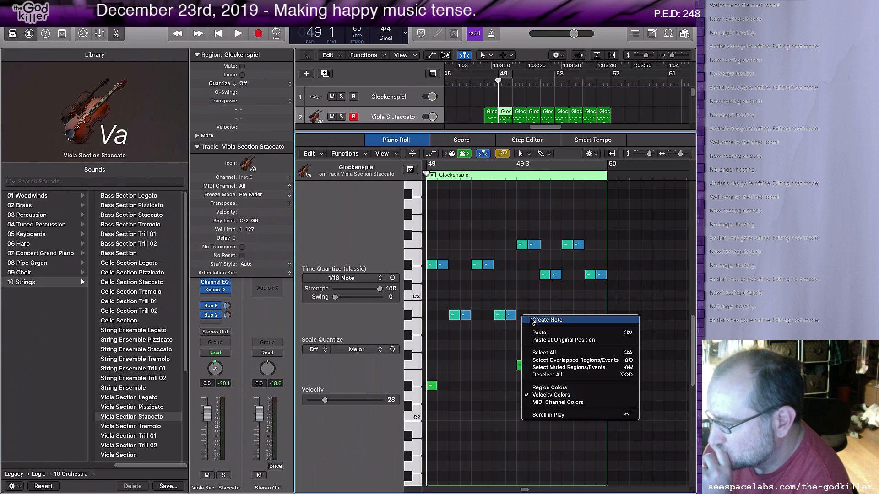
click(533, 320)
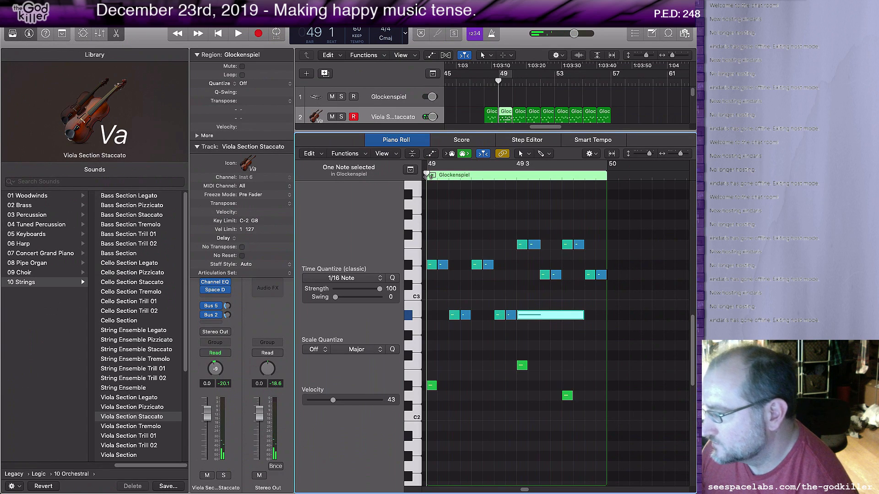
key(space)
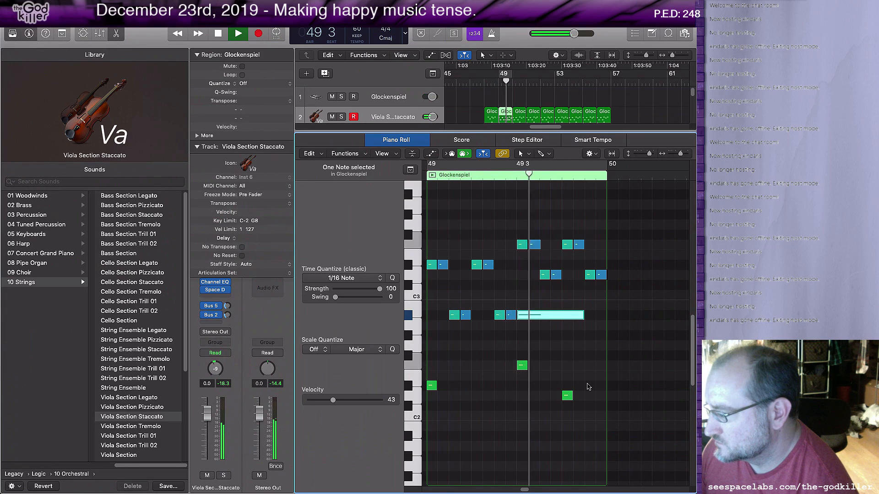
key(space)
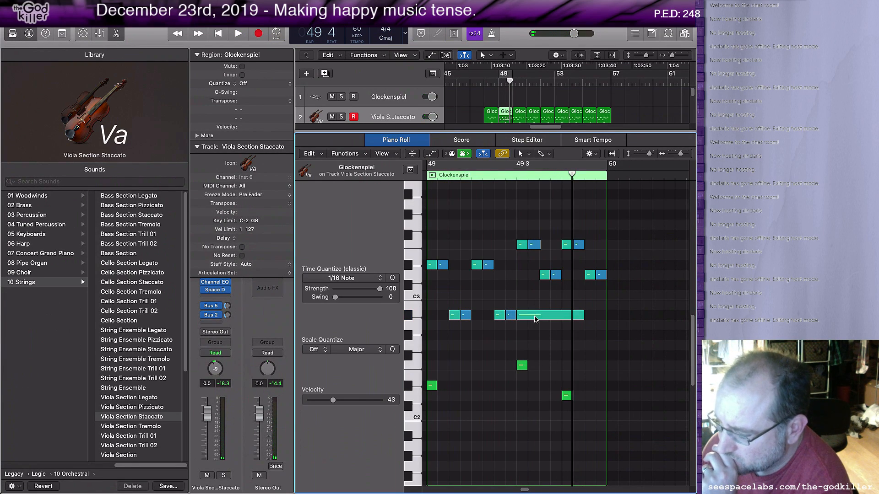
click(433, 175)
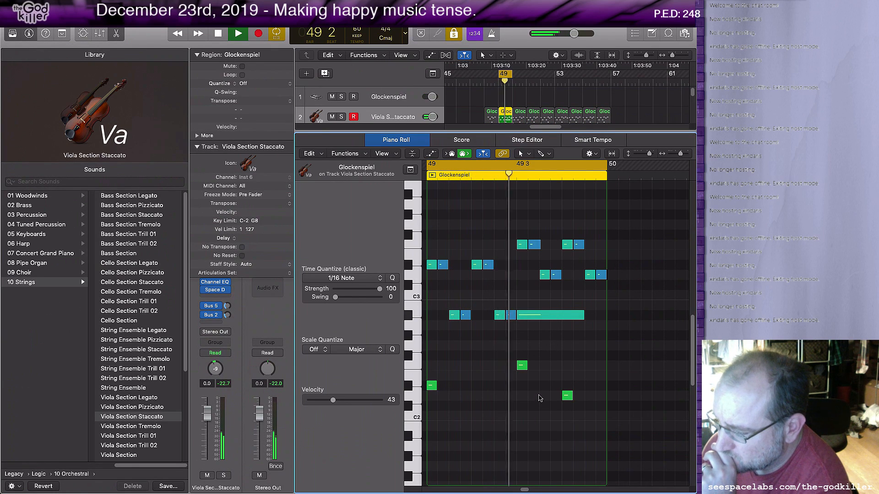
key(space)
click(548, 318)
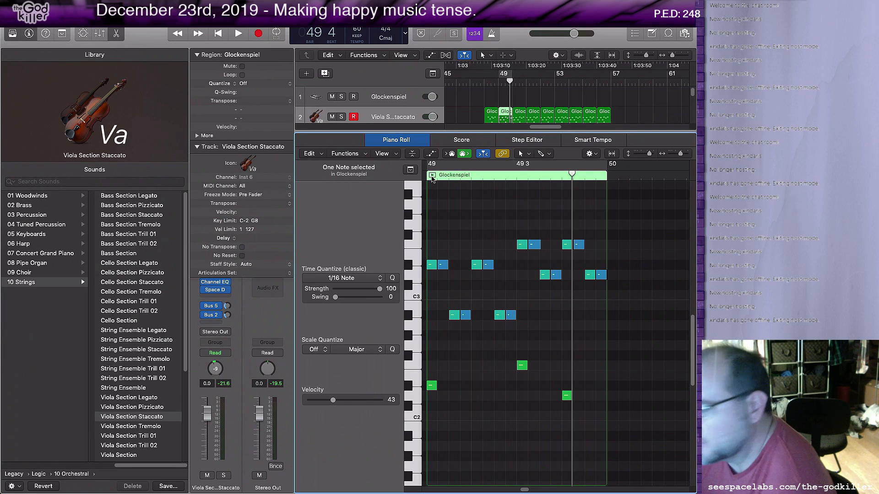
Loop the Viola region at bar 49 without the sustained note, listen to it at length, and stop playback
click(431, 175)
key(super+u)
key(space)
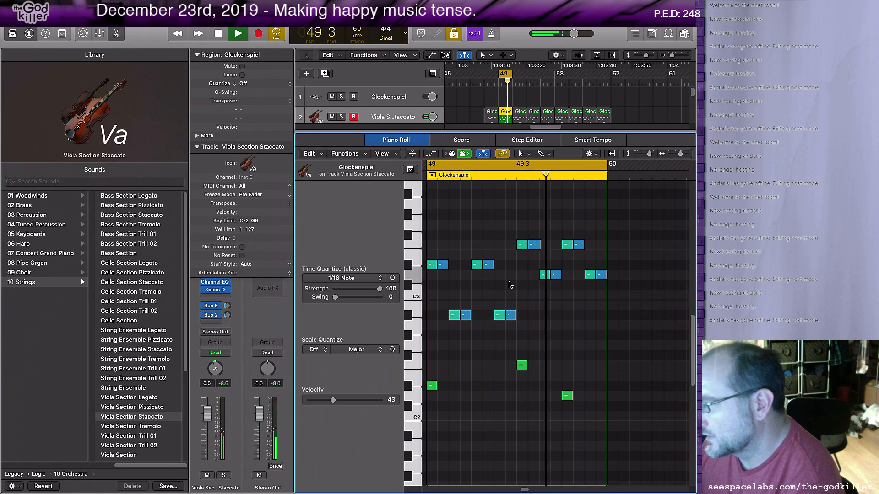
mouse_move(509, 318)
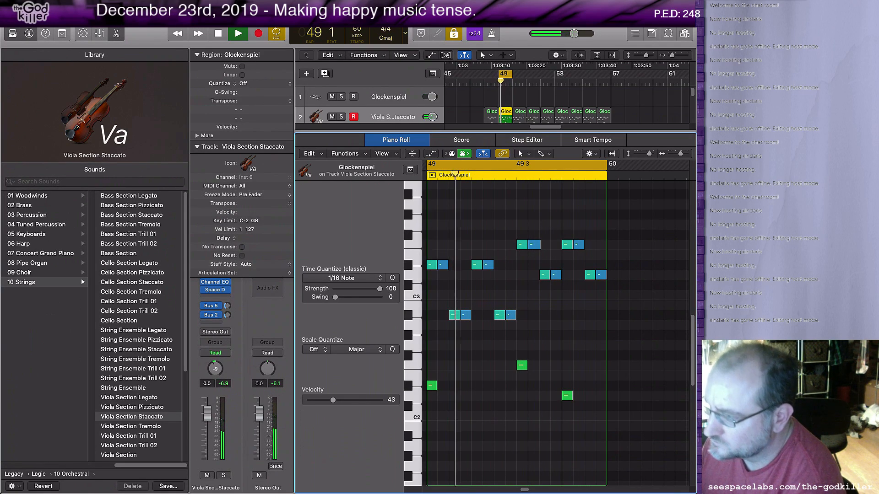
click(217, 36)
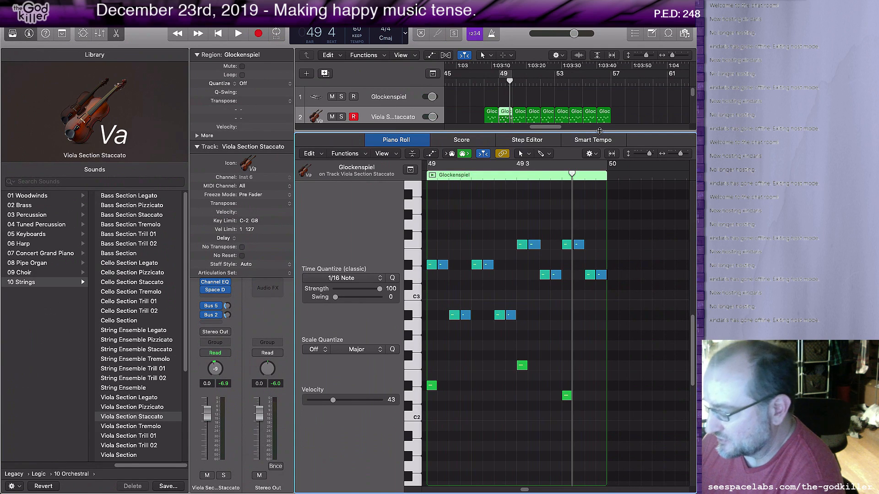
Enlarge the tracks area to expose the string and brass tracks, and listen to bar 49 with the cycle range set around it
drag(599, 130, 599, 193)
click(499, 82)
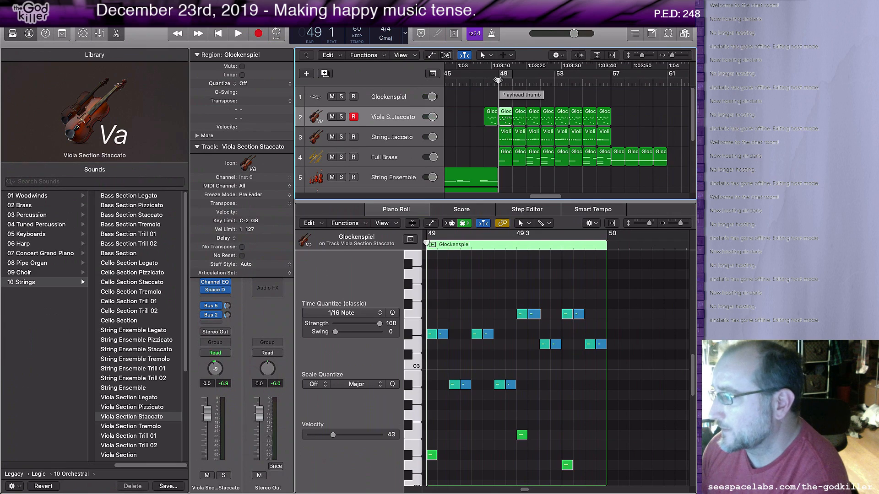
drag(501, 74, 508, 76)
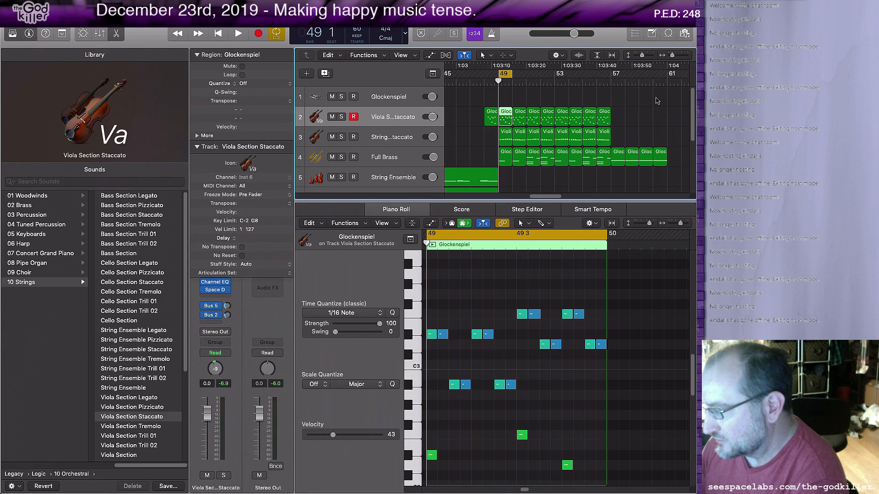
key(space)
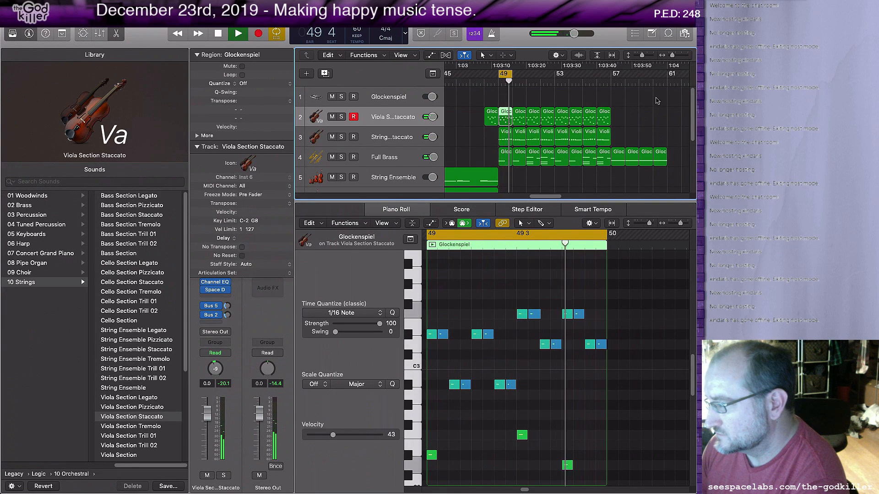
key(space)
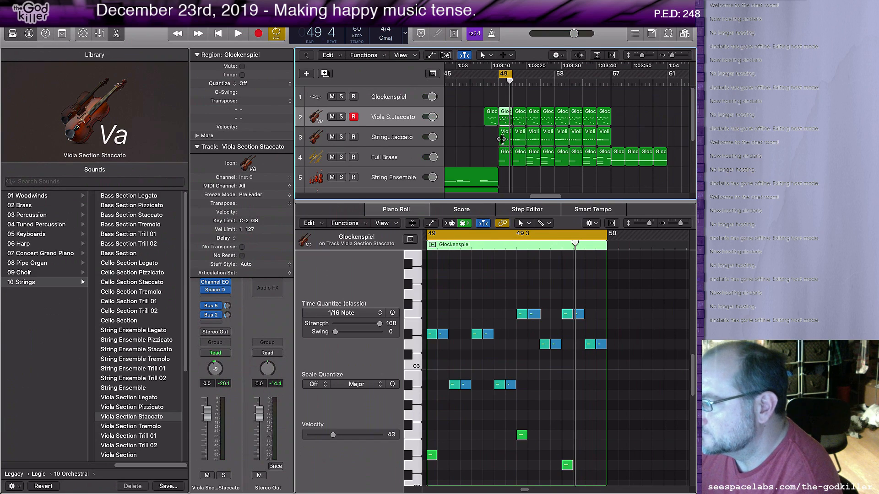
Mute the eight String Ensemble Staccato regions spanning bars 49 to 56
click(504, 139)
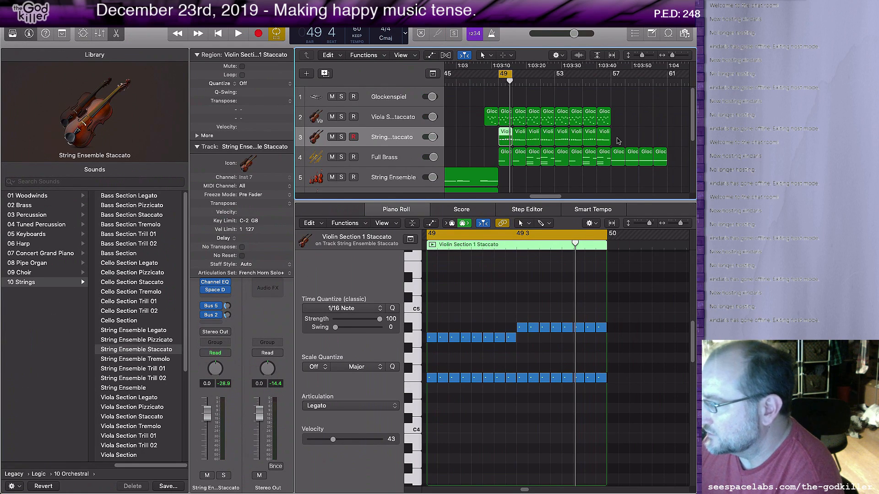
drag(623, 140, 506, 138)
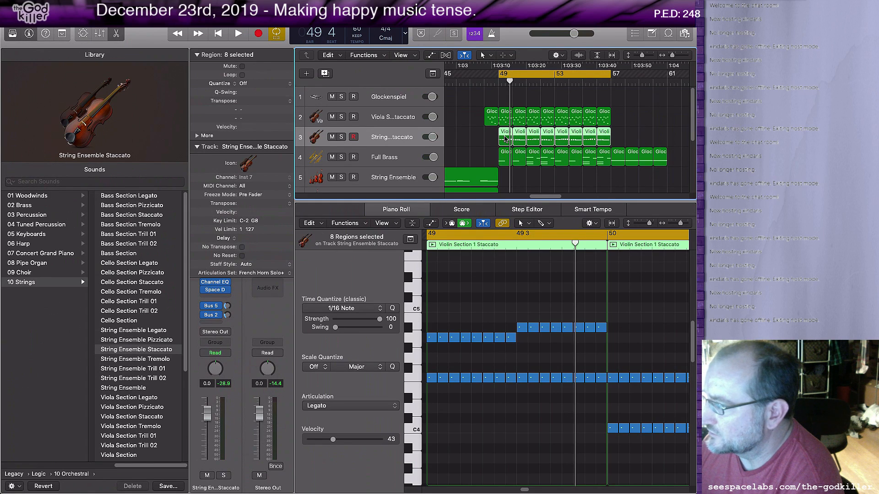
right_click(505, 138)
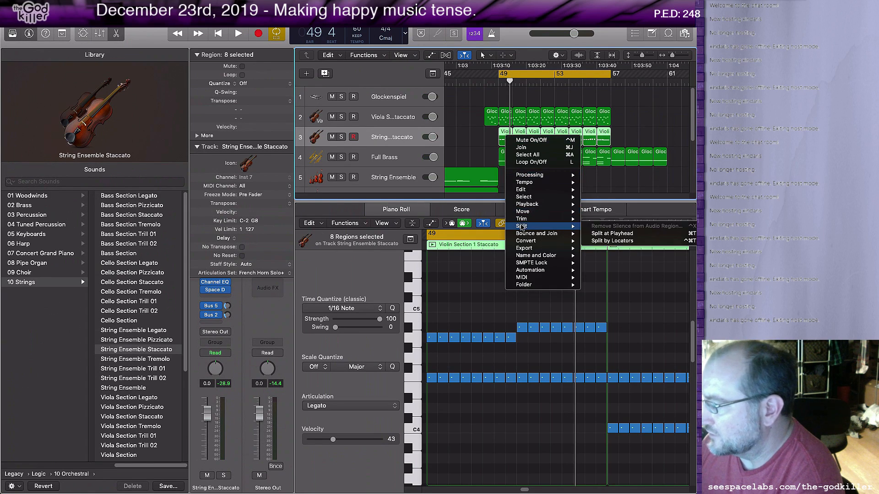
click(530, 140)
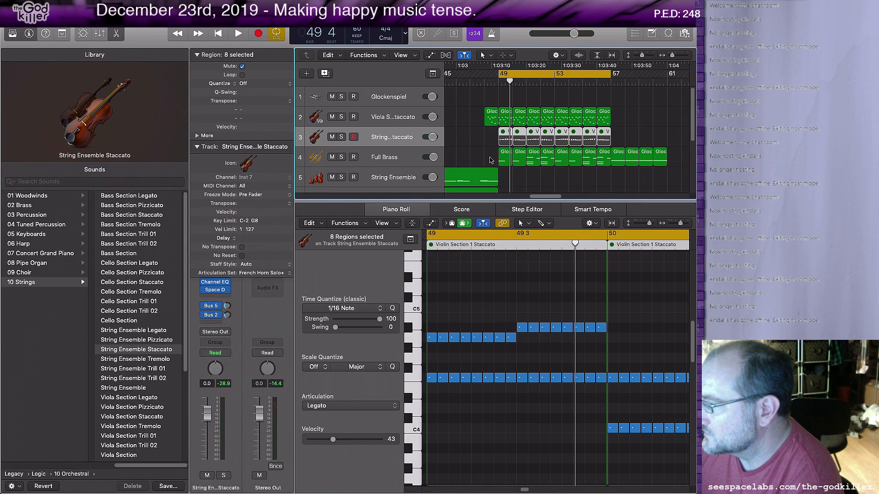
Mute the eight Full Brass regions directly below the muted string regions, from bar 49 through bar 56
drag(491, 158, 604, 163)
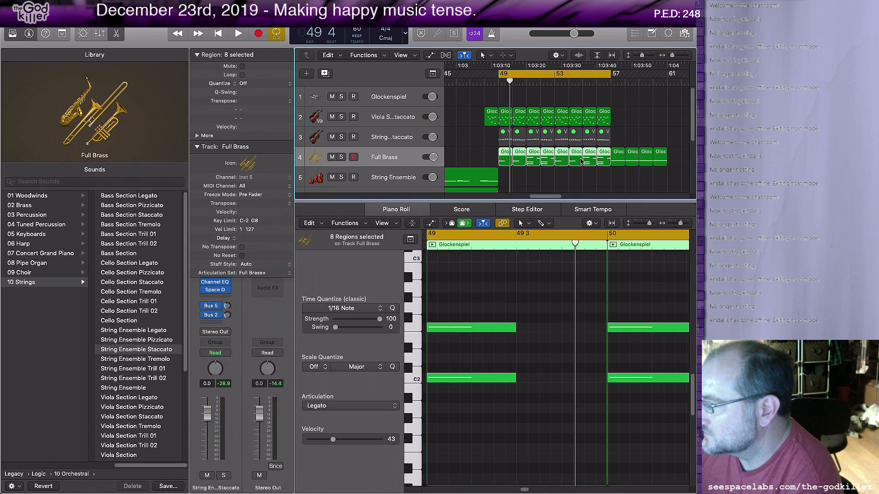
right_click(523, 161)
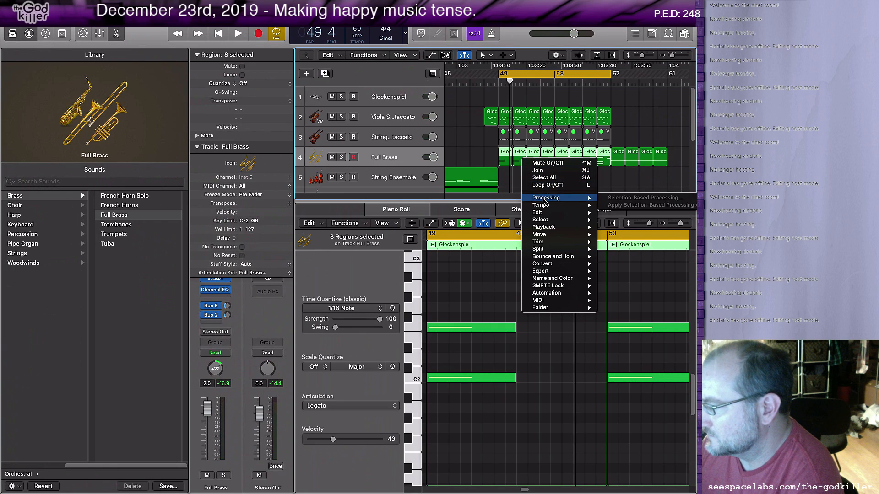
mouse_move(538, 216)
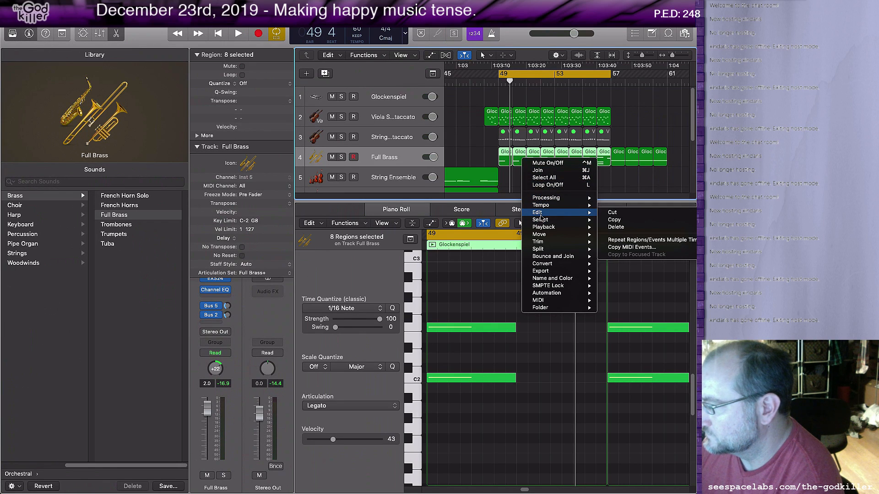
click(542, 163)
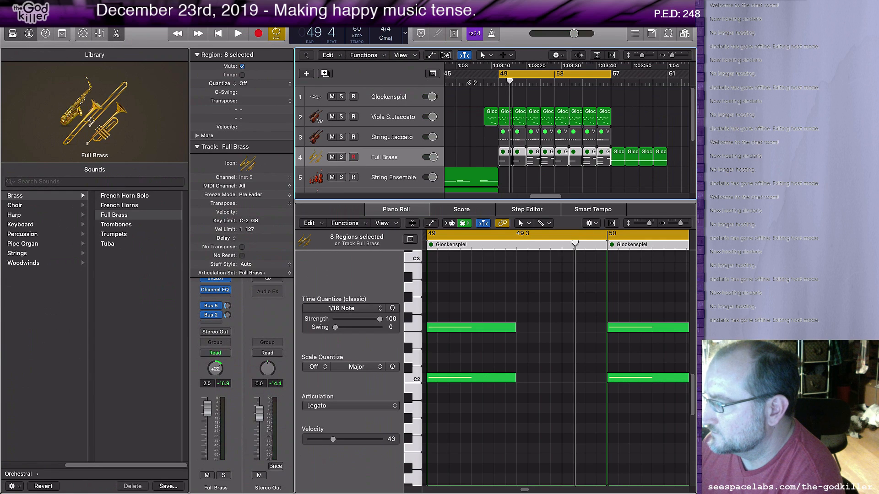
Extend the cycle range back to bar 47 and listen to the lead-in and the Viola part without the strings and brass
click(455, 84)
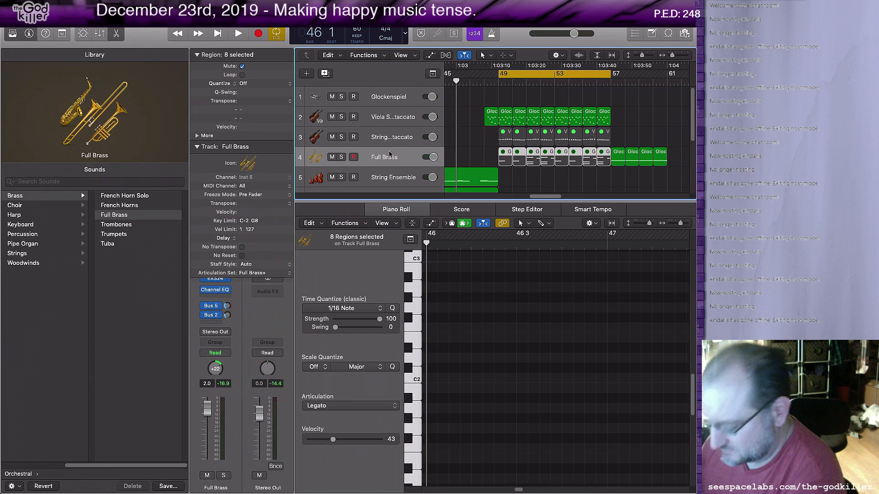
key(space)
key(space)
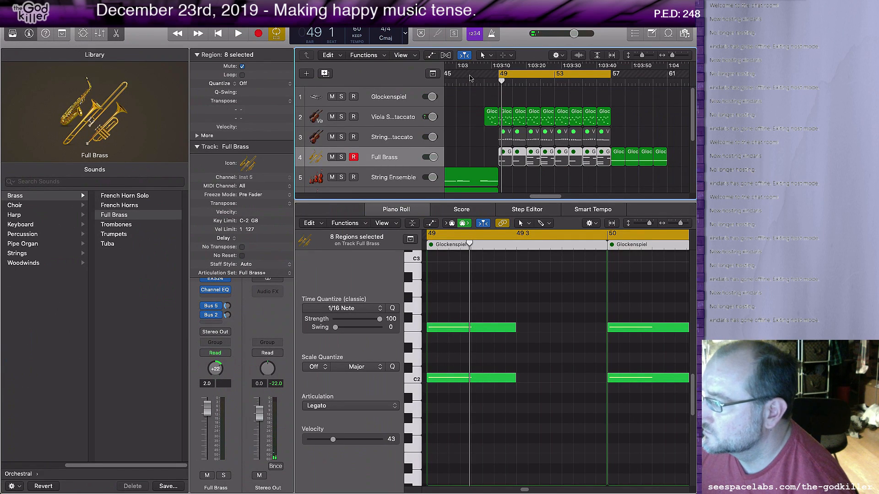
drag(498, 76, 471, 76)
key(space)
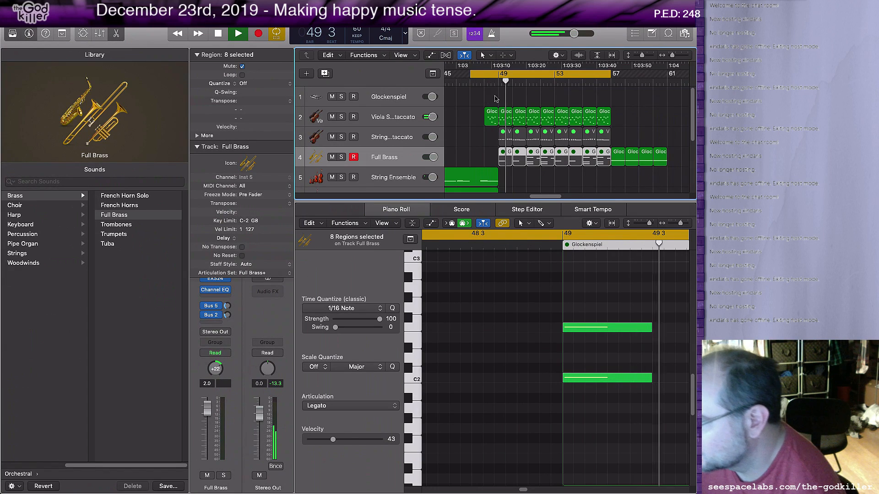
key(space)
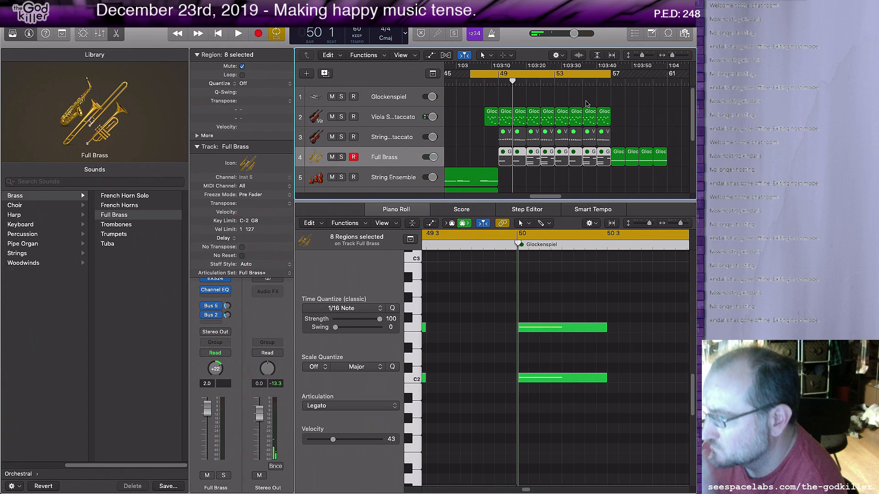
key(space)
key(space)
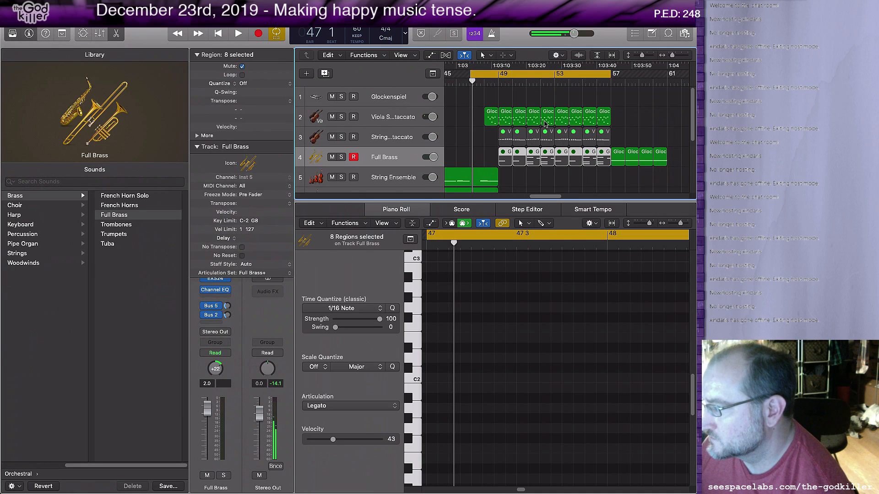
Compare the Viola regions at bars 49 and 50, and transpose all notes in the bar 50 region down two semitones
click(520, 115)
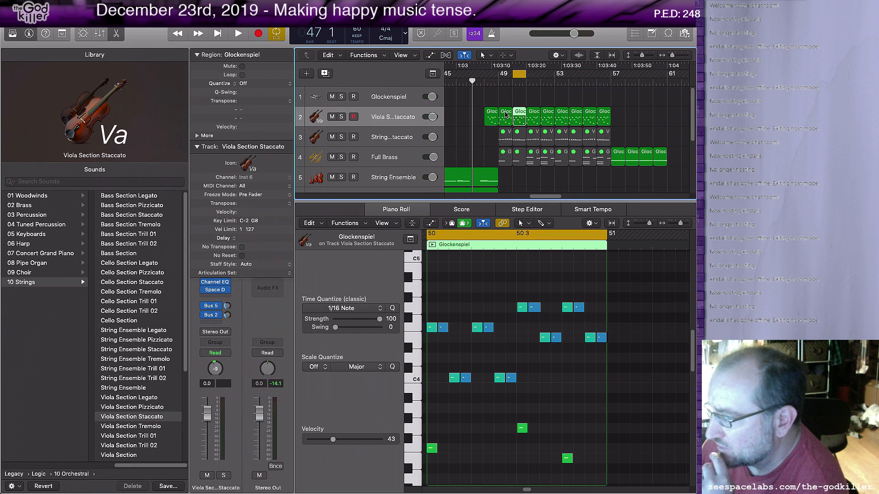
click(506, 115)
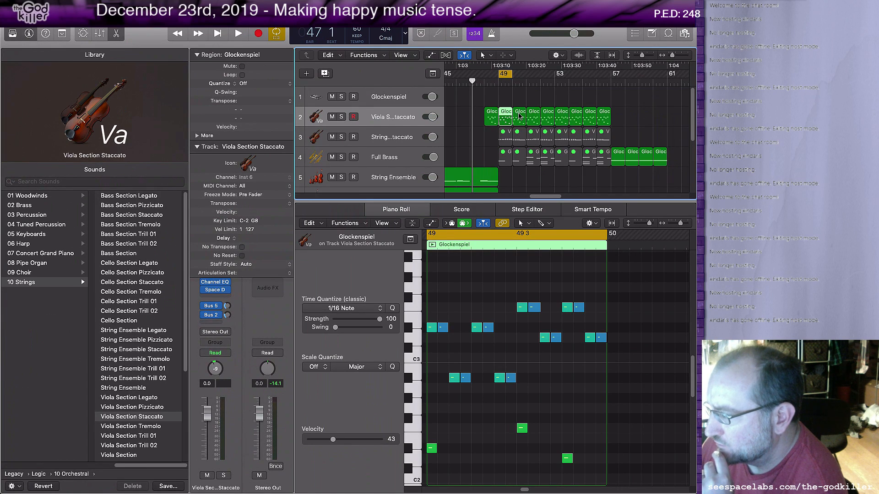
click(520, 116)
drag(432, 283, 600, 473)
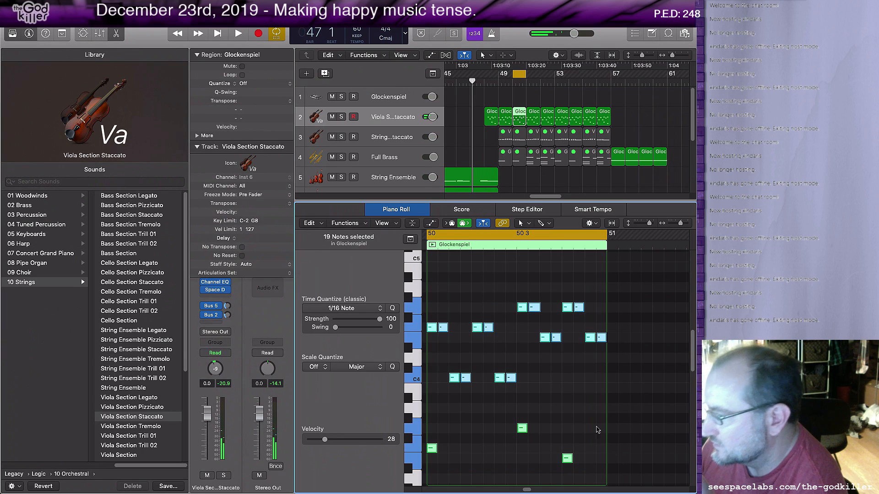
right_click(536, 309)
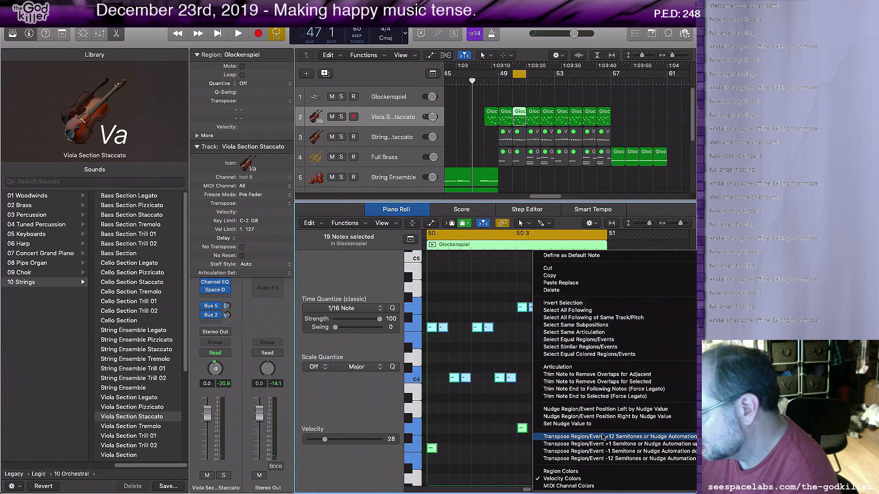
click(607, 452)
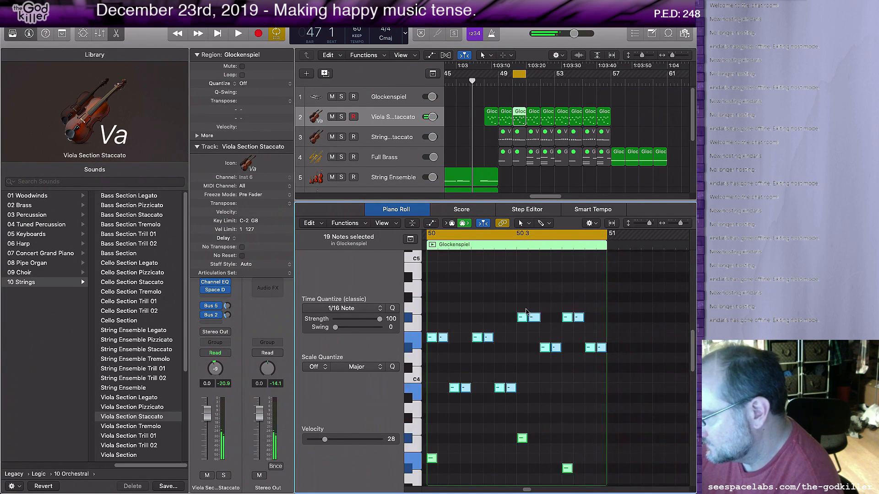
right_click(521, 320)
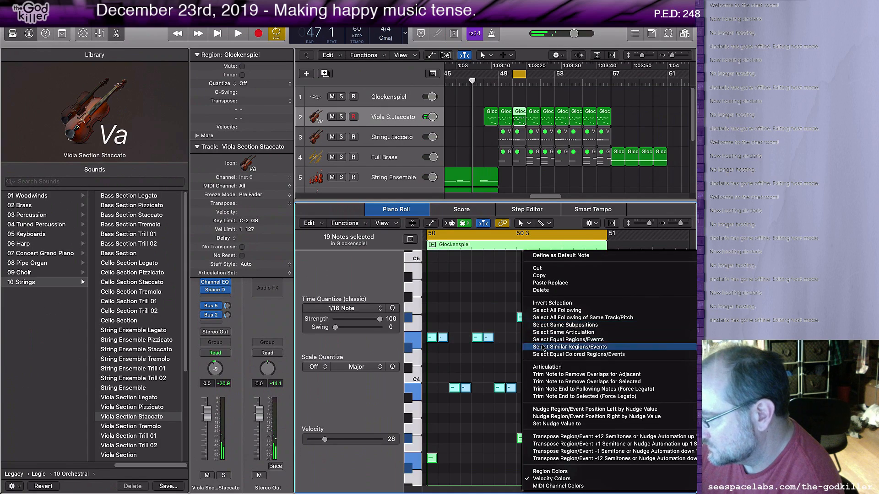
click(579, 452)
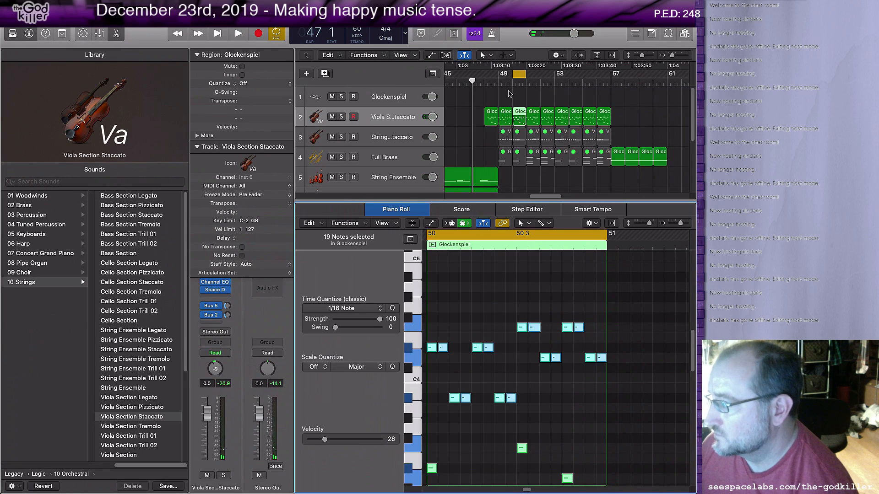
Listen to the Viola regions at bars 49 and 50 together, and transpose the bar 50 notes down 12 semitones
shift+click(509, 111)
key(shift+Return)
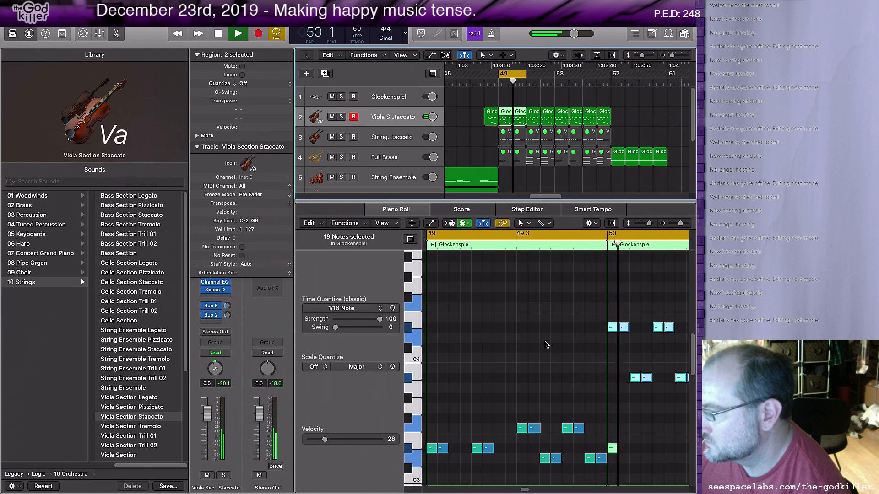
key(space)
scroll(545, 345, down, 3)
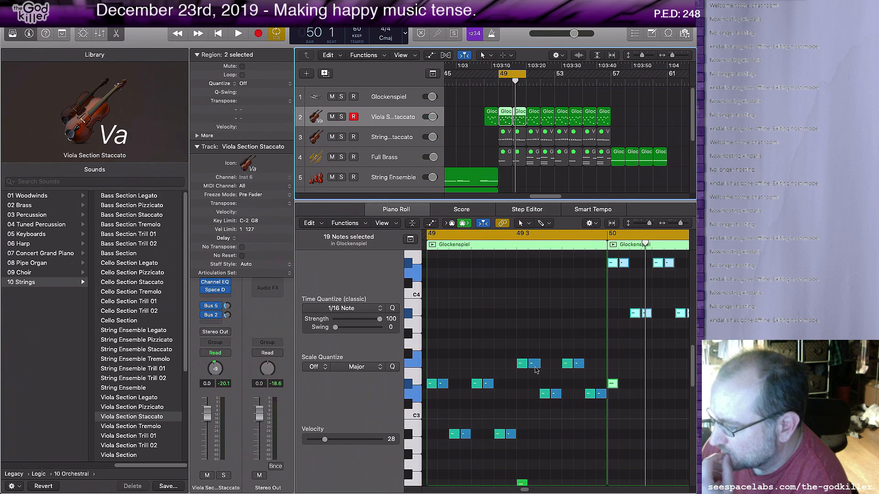
right_click(615, 265)
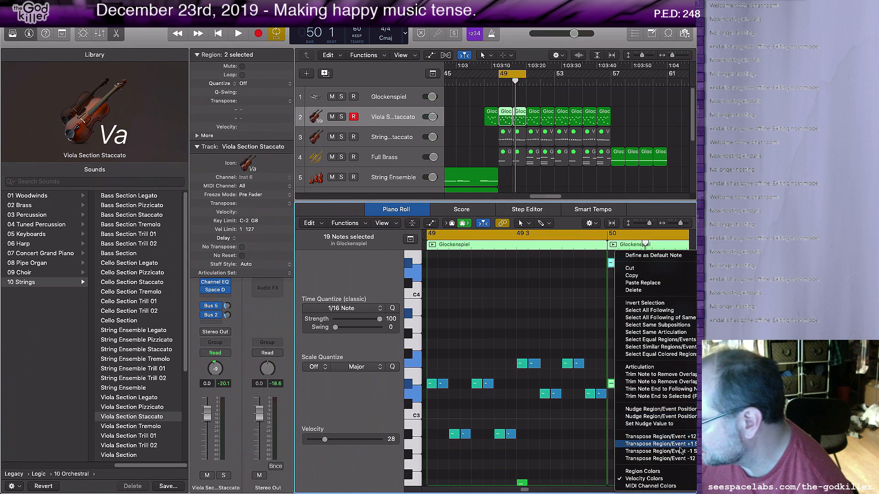
click(684, 459)
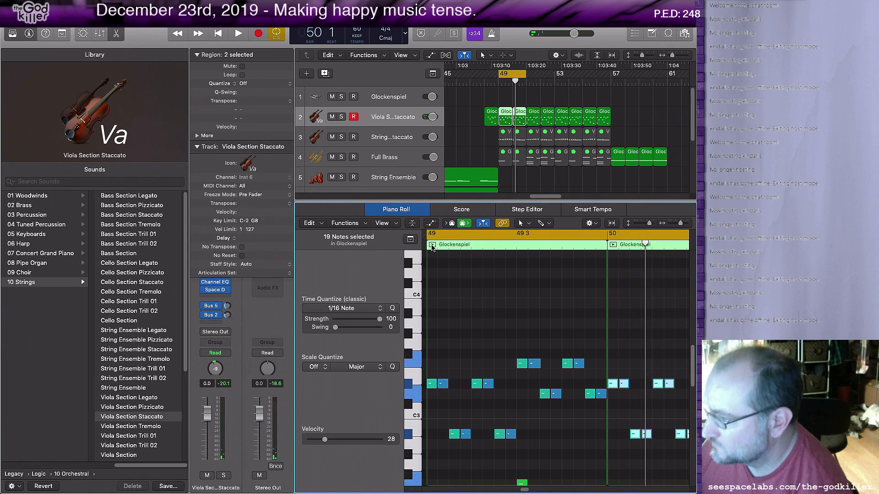
Listen to the two Viola regions at bars 49 and 50 on a loop, turn solo mode off, and stop playback
click(432, 248)
key(space)
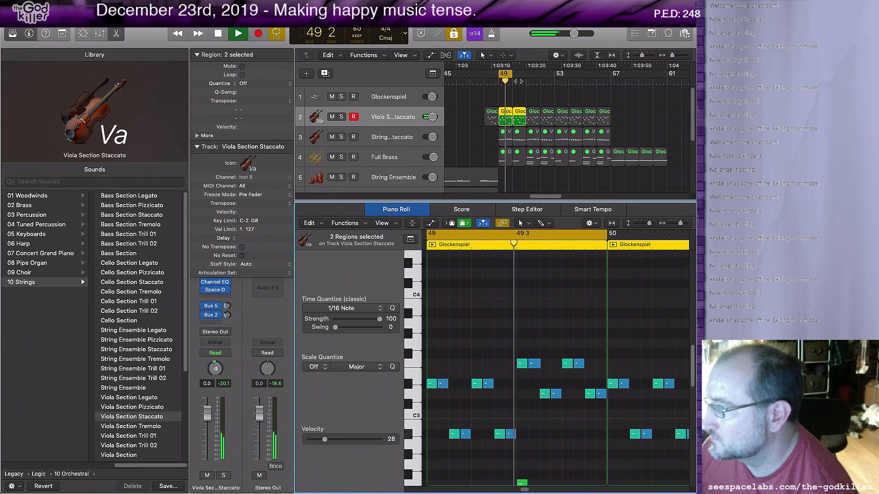
key(ctrl+s)
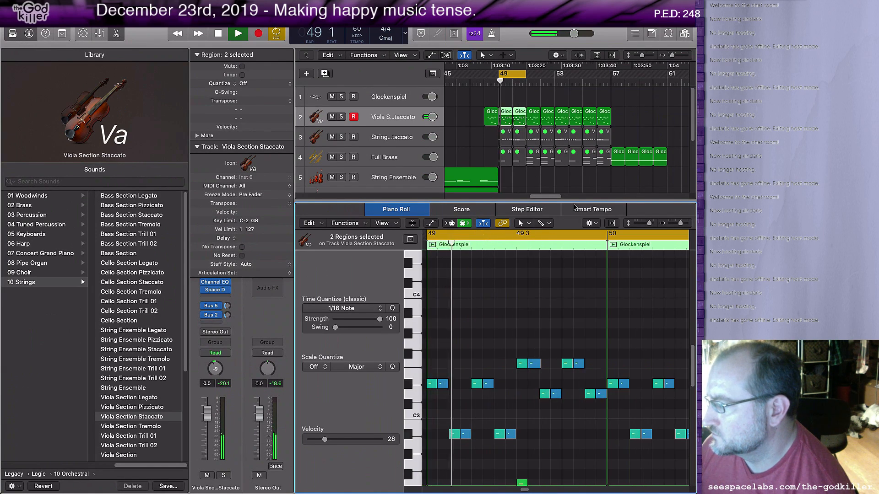
key(space)
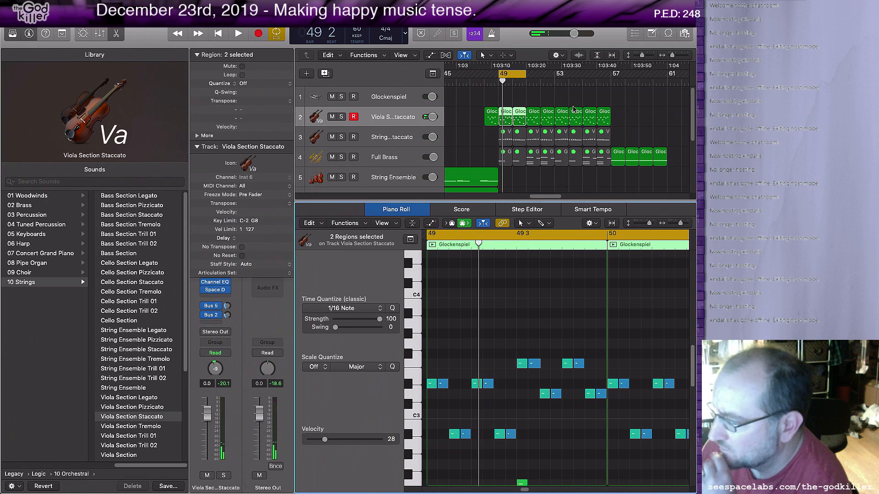
Replace the six Viola regions at bars 51 to 56 with three repeats of the region pair from bars 49 and 50
drag(615, 120, 528, 120)
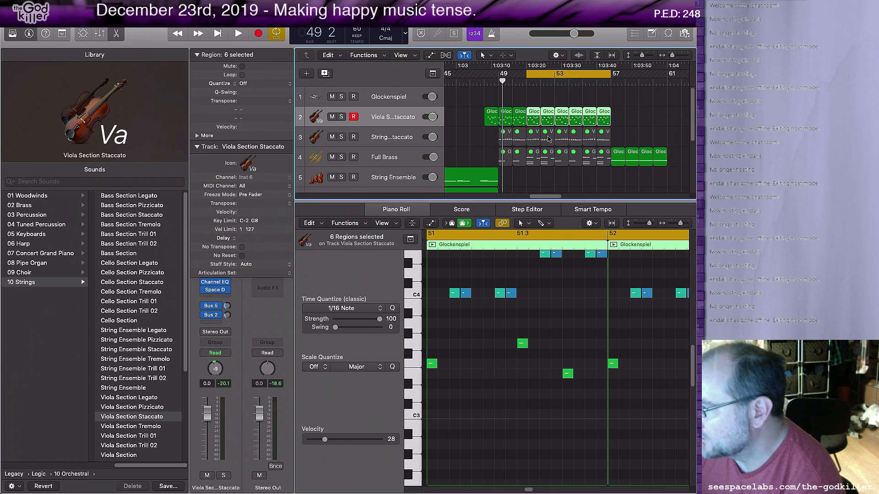
key(Delete)
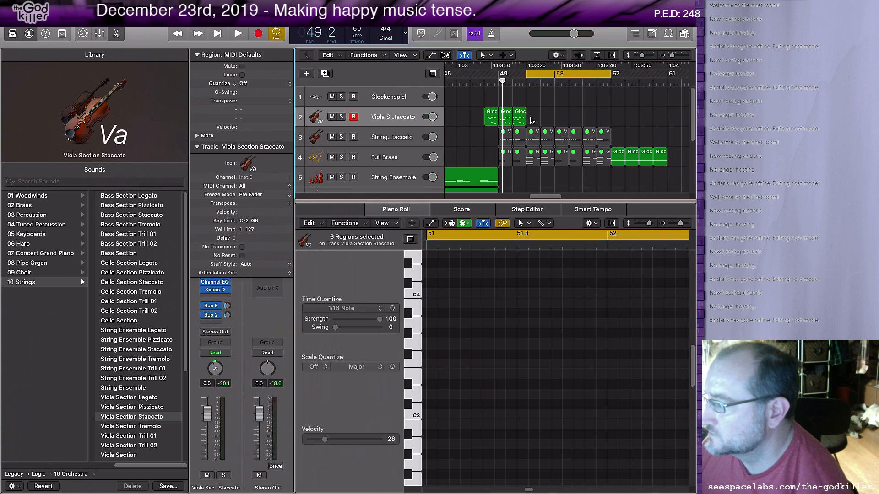
drag(530, 120, 509, 121)
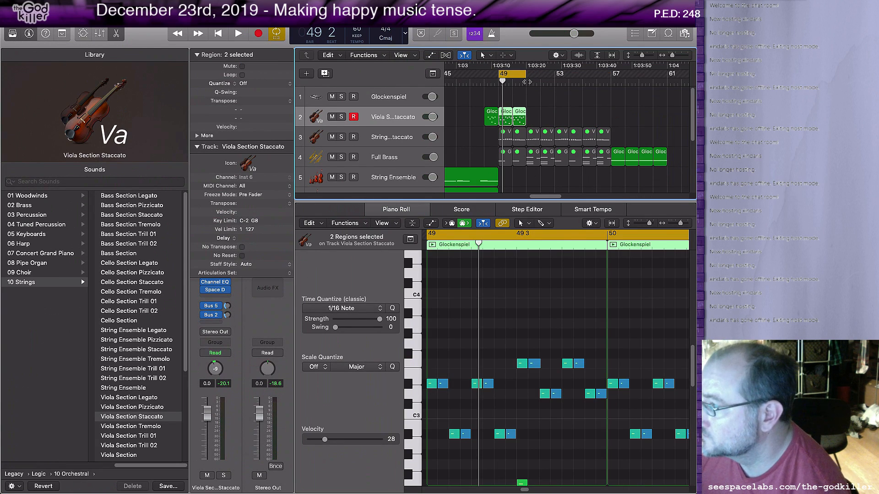
click(527, 81)
key(super+r)
key(super+r)
key(super+r)
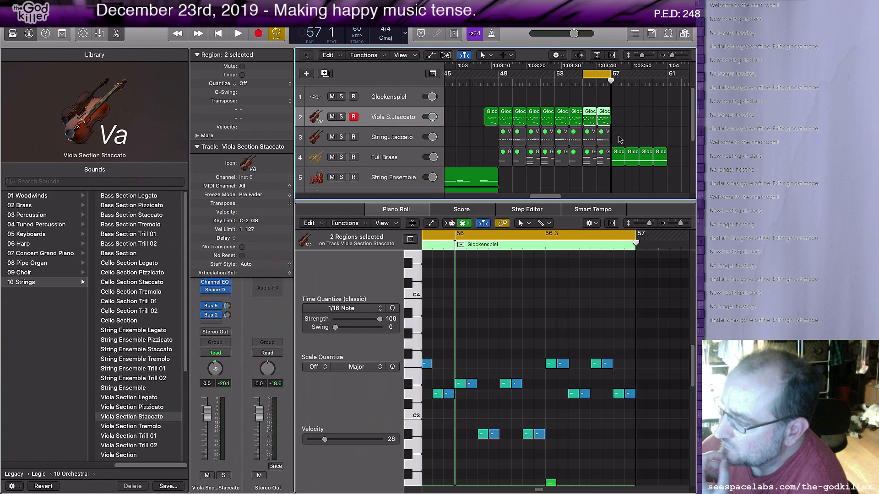
Unmute the eight String Ensemble Staccato regions at bars 49 to 56 and listen to the looped passage
drag(620, 139, 504, 139)
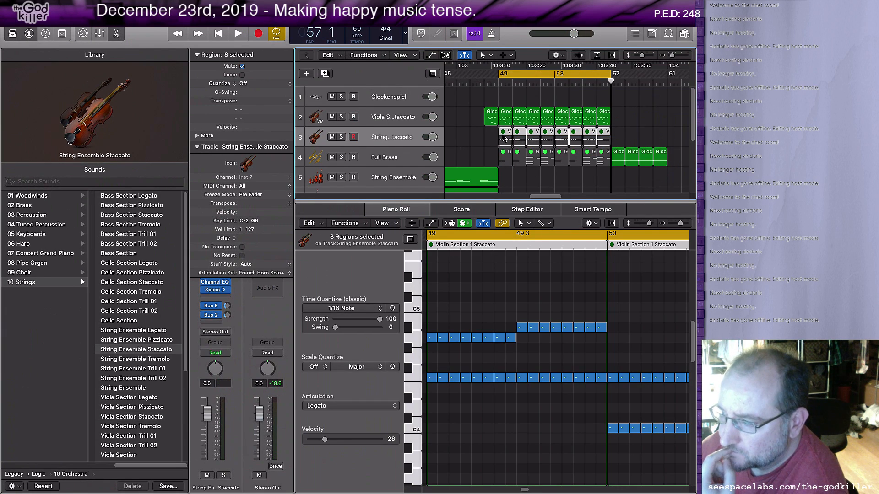
right_click(503, 134)
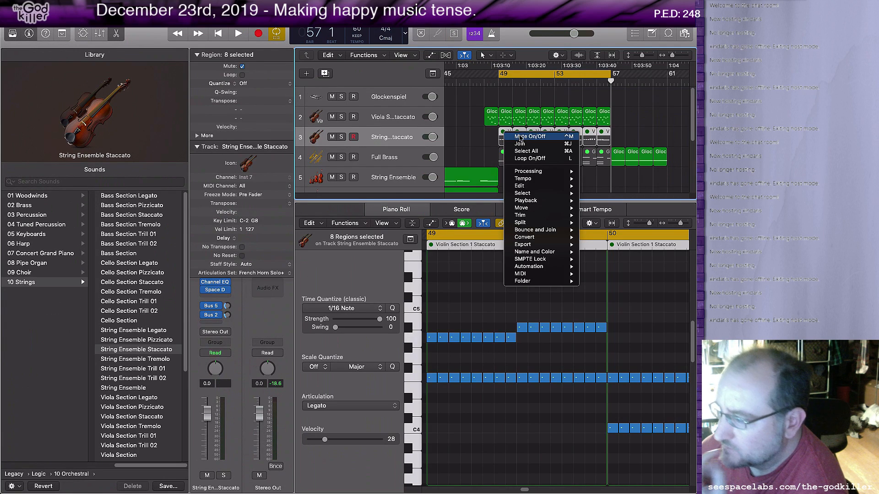
click(519, 135)
key(space)
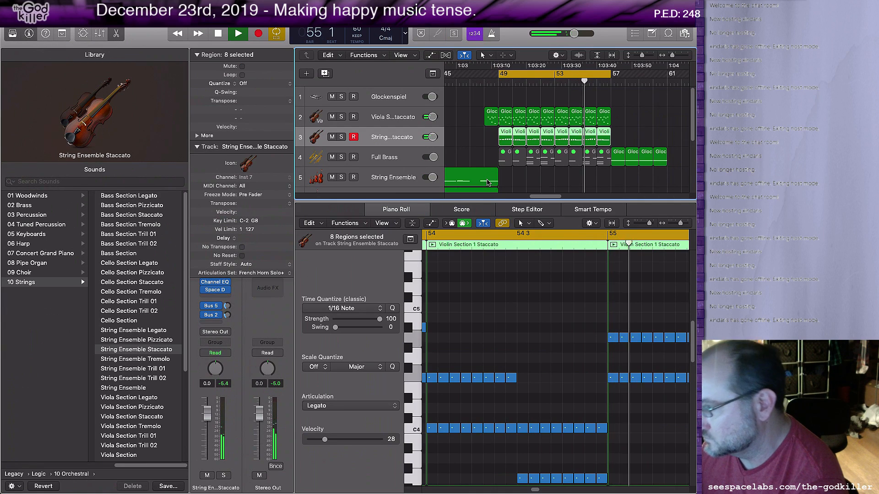
click(218, 35)
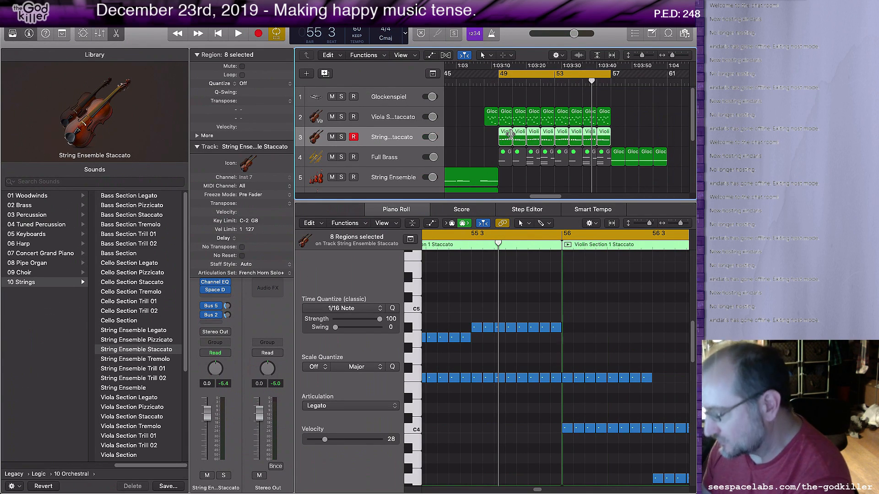
key(space)
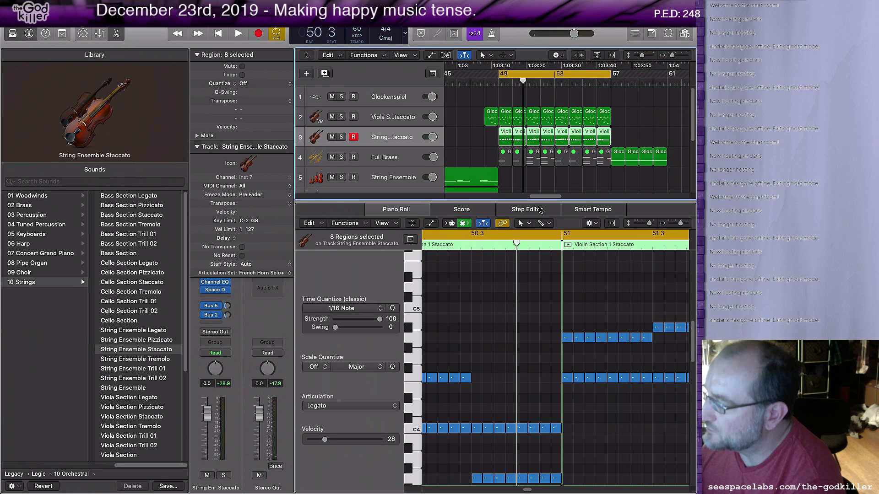
Turn off the cycle and play the passage from the middle of bar 50 through to bar 57
click(472, 249)
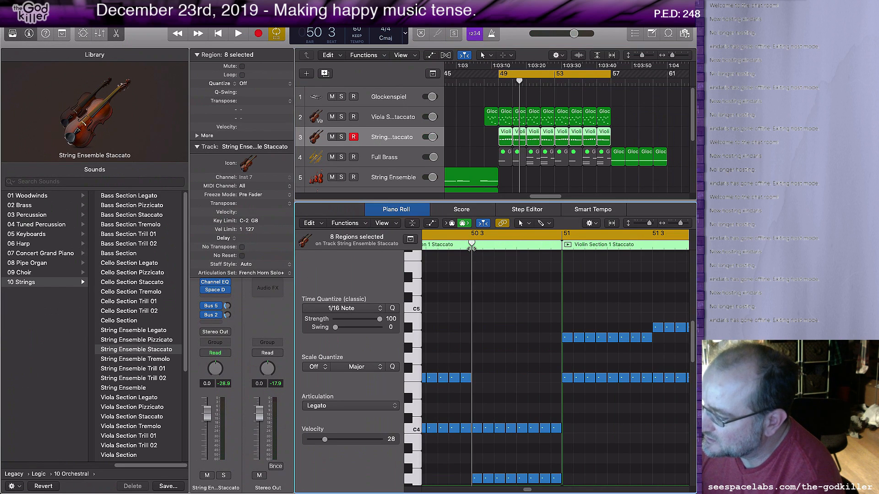
click(534, 74)
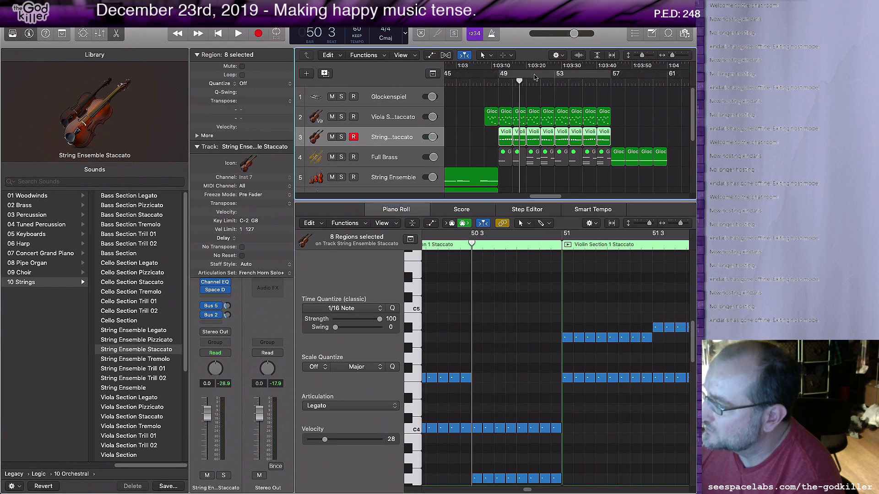
key(space)
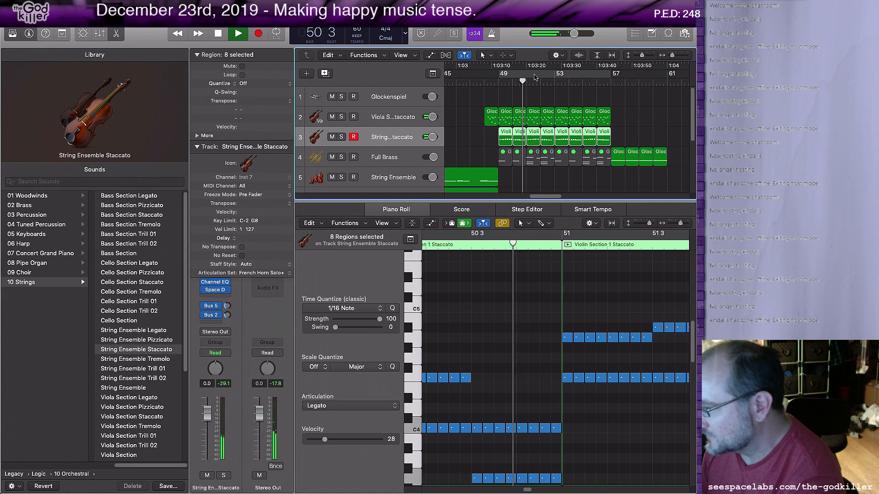
key(space)
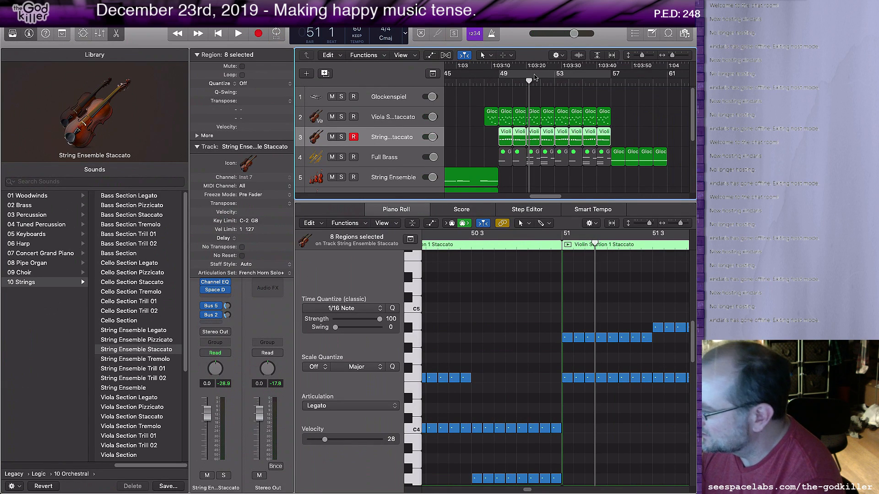
key(space)
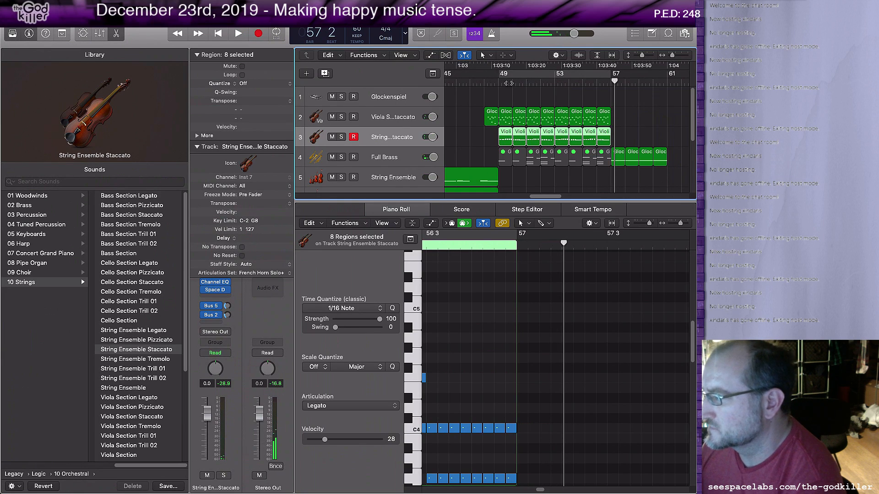
key(space)
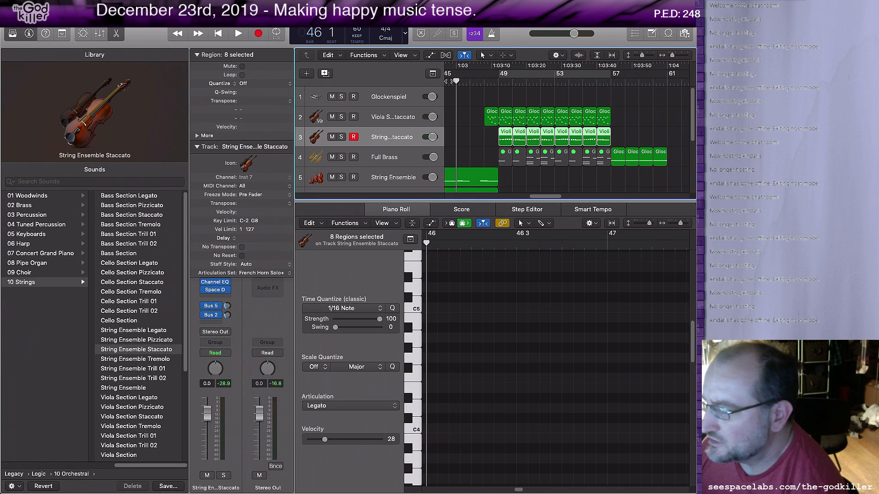
Listen to the lead-in from bar 47 into the start of bar 49
key(comma)
click(478, 83)
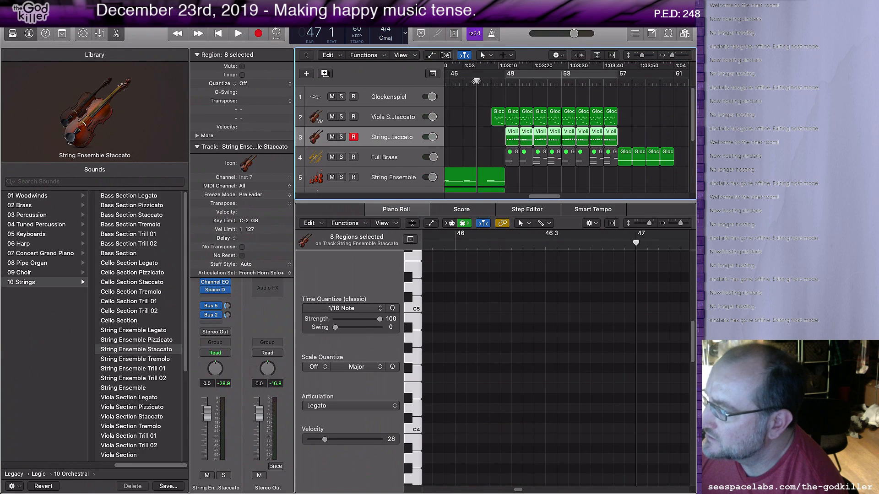
key(space)
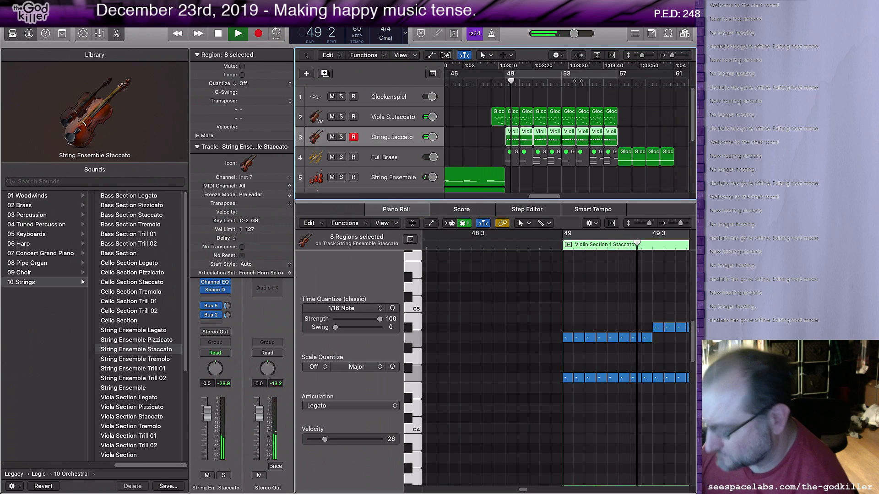
key(space)
Transpose all the notes in the Viola region at bar 48 down one semitone
click(498, 113)
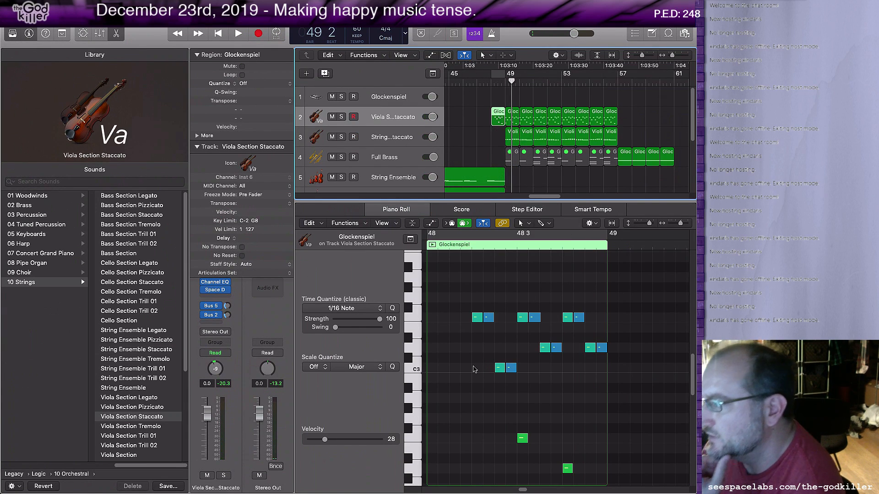
drag(455, 284, 604, 435)
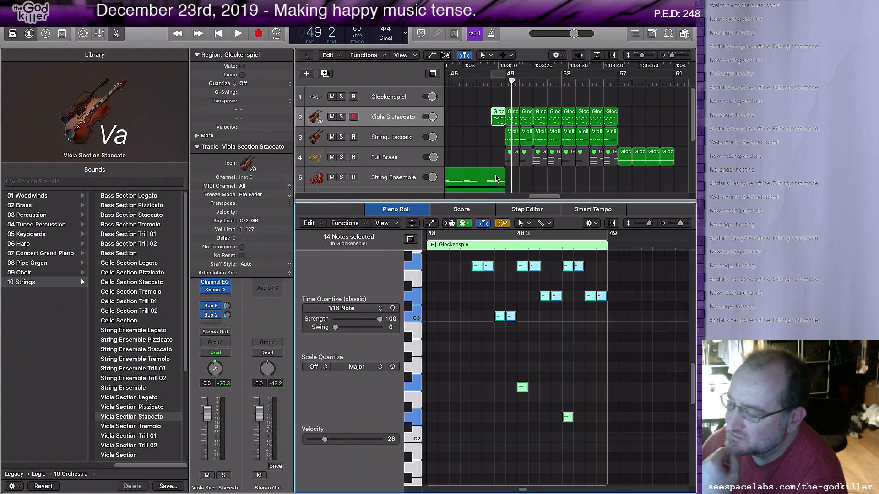
right_click(488, 268)
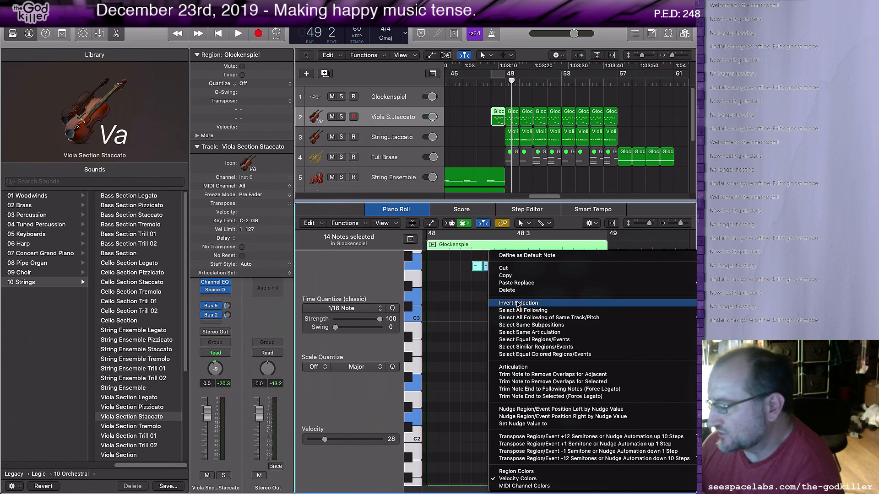
click(607, 451)
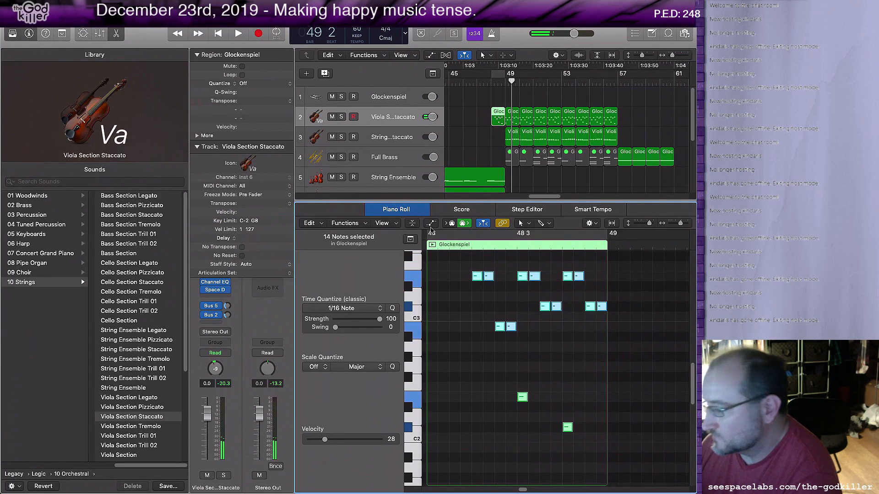
Cycle bar 48 and listen to its Viola region on a loop
click(432, 246)
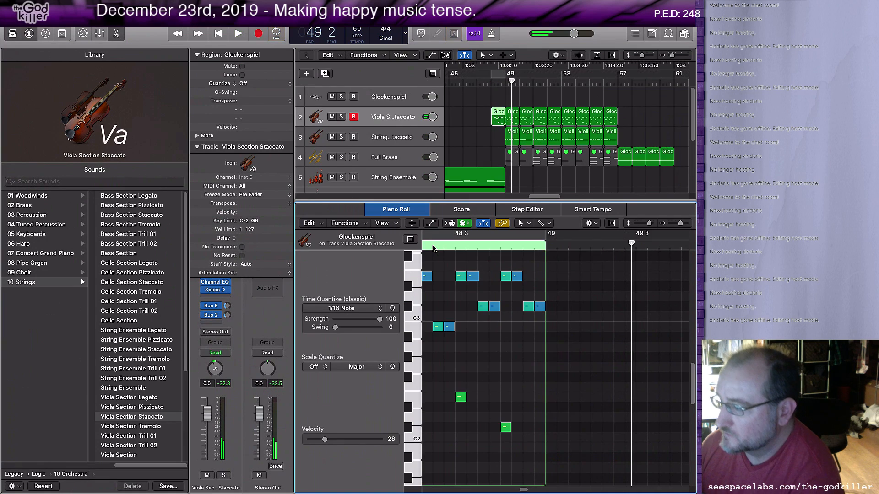
click(499, 113)
click(498, 76)
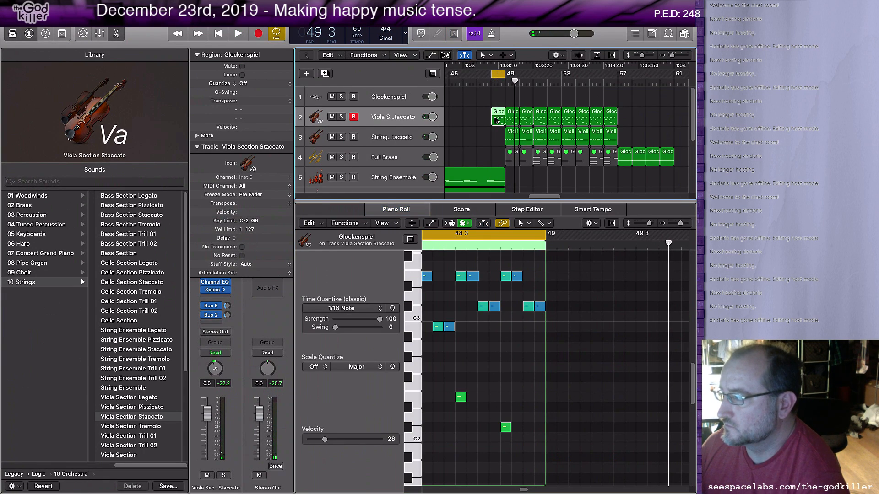
key(space)
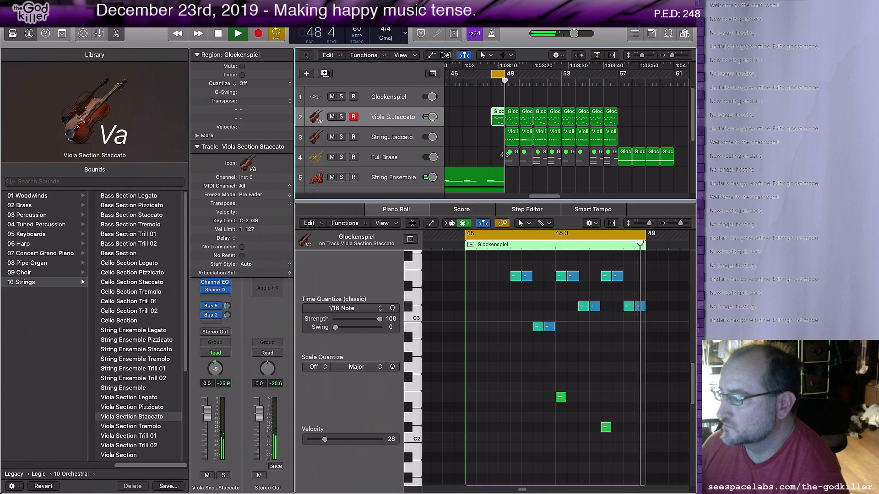
key(space)
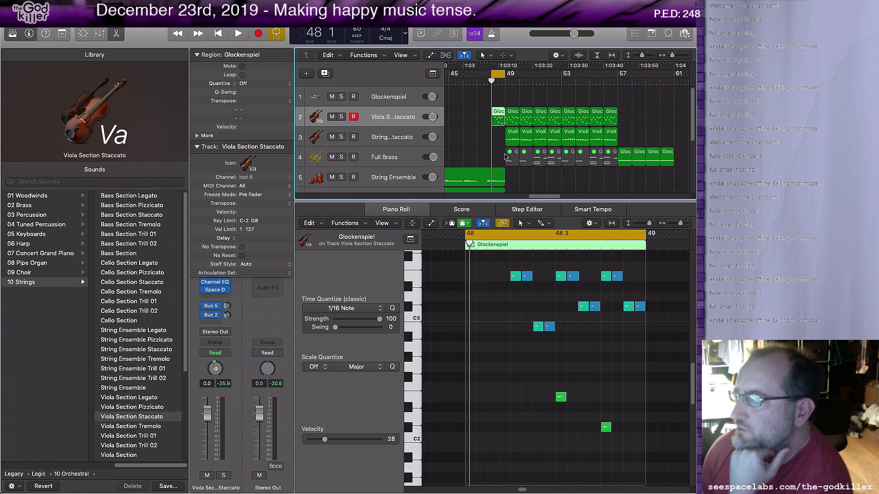
key(space)
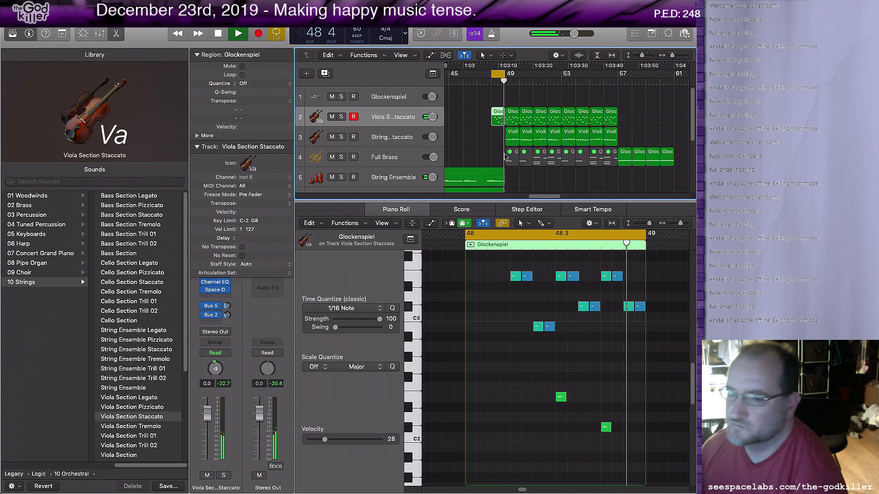
key(space)
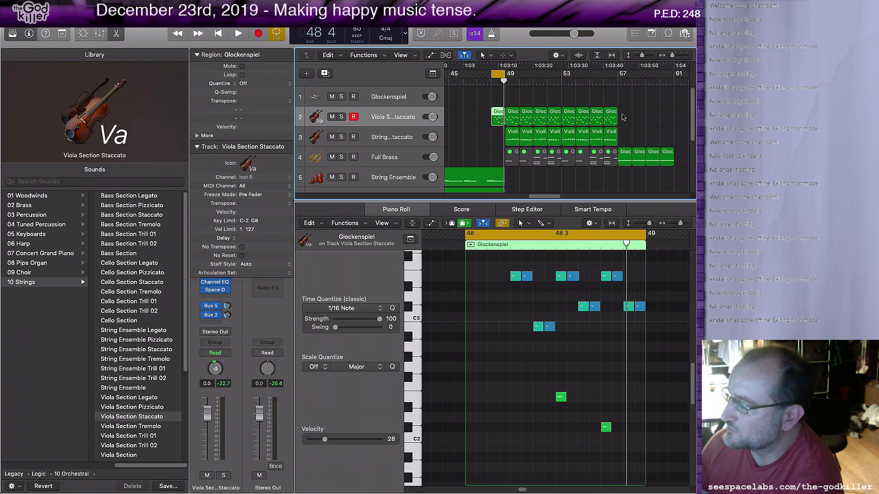
Turn the cycle off and play the arrangement from bar 47 through to bar 57
click(495, 74)
click(477, 83)
key(space)
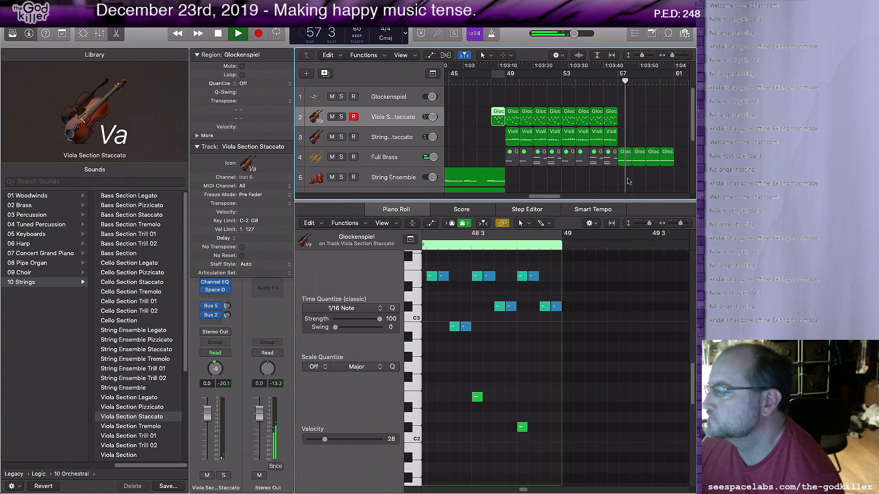
key(space)
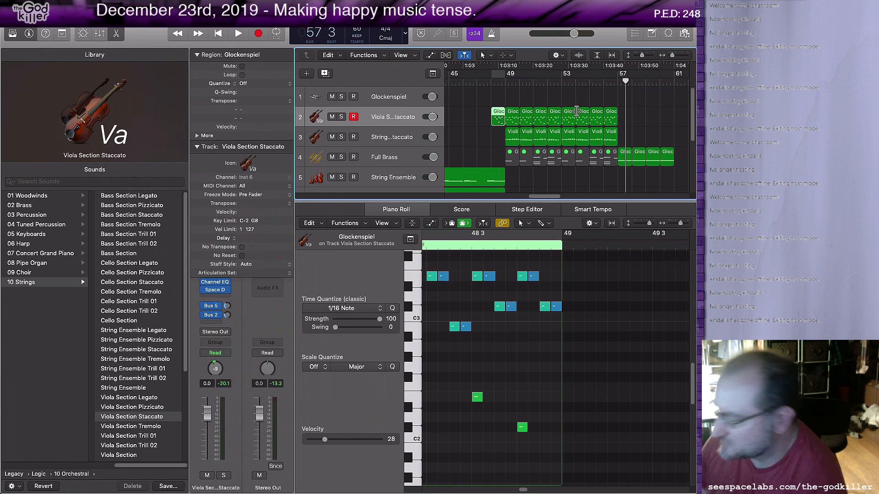
Unmute the eight Full Brass regions at bars 49 to 56 and listen to the passage with brass
click(363, 120)
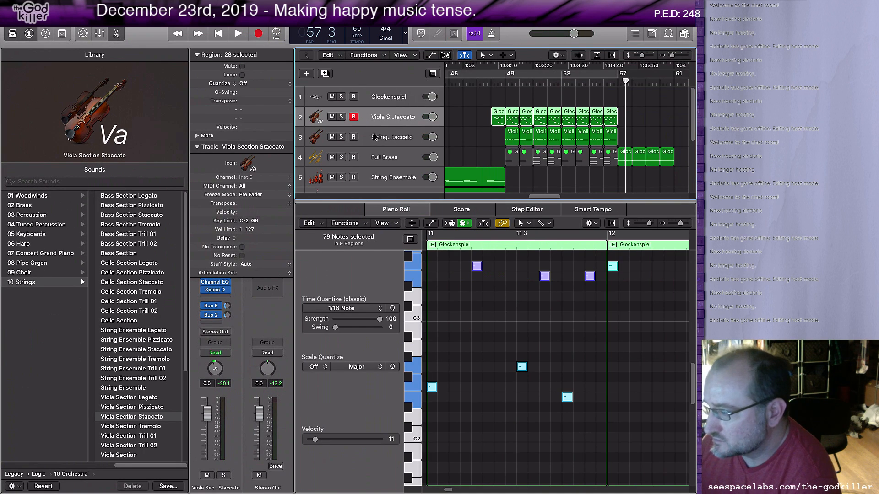
click(370, 137)
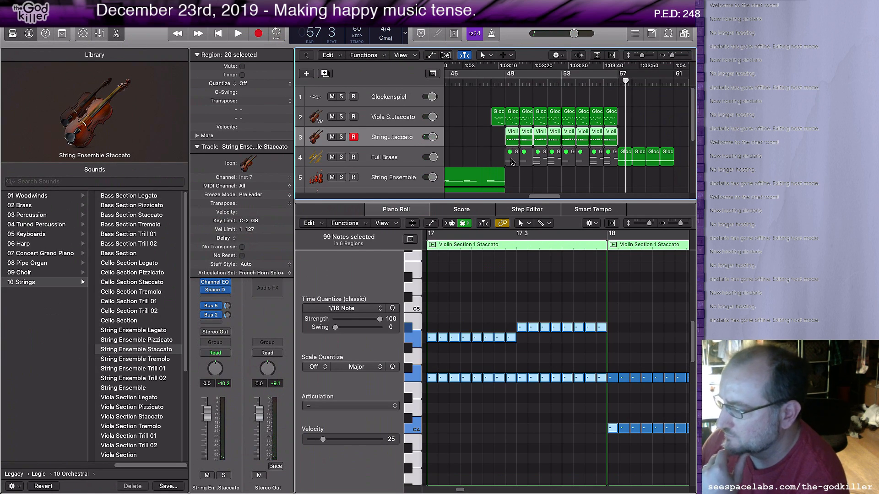
drag(511, 177, 592, 163)
right_click(580, 163)
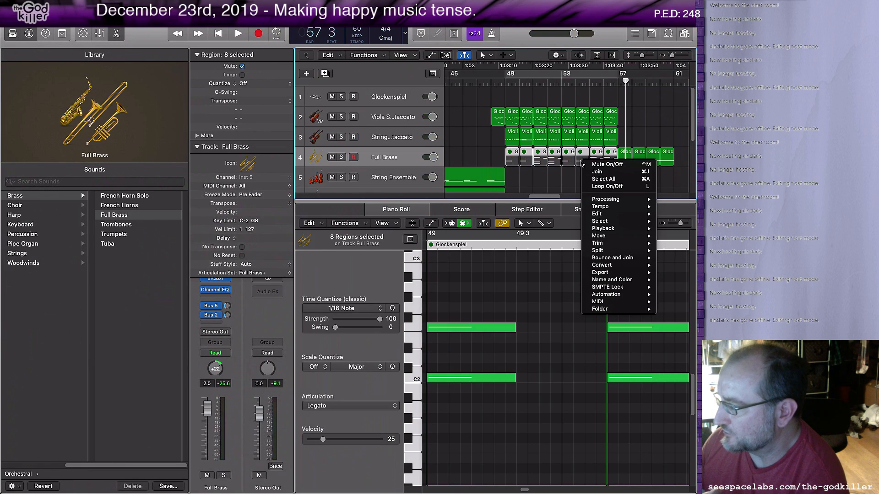
click(601, 165)
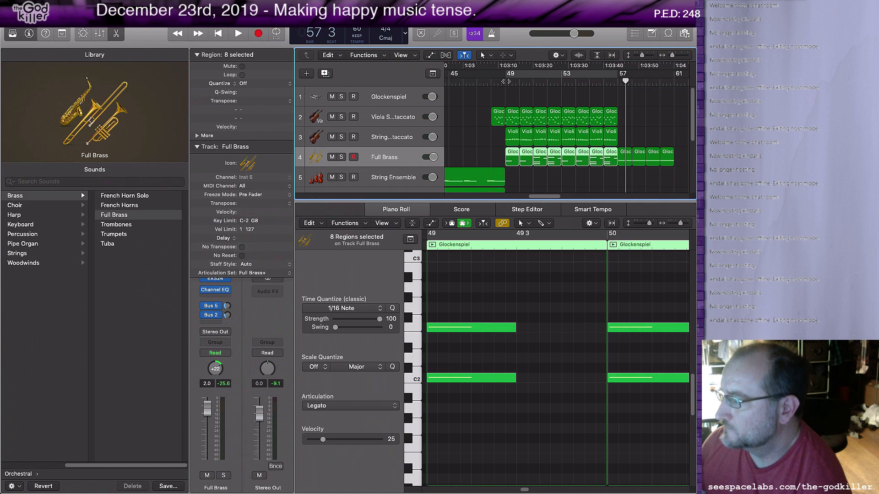
key(space)
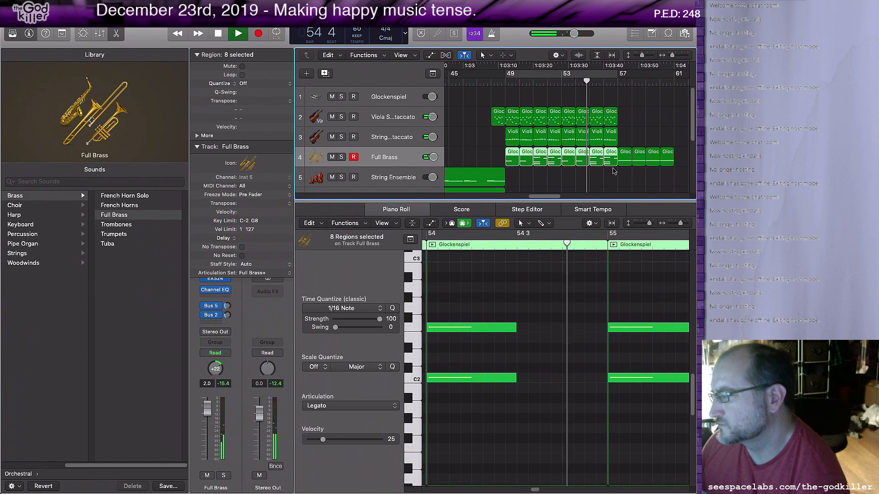
key(space)
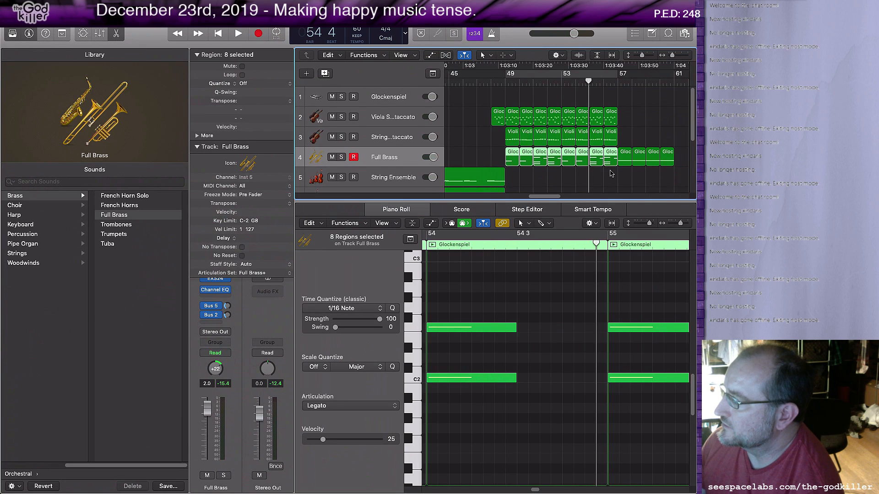
Delete the eight Full Brass regions at bars 49 to 56, and play the Viola and String Ensemble Staccato regions from bar 49
drag(611, 172, 515, 160)
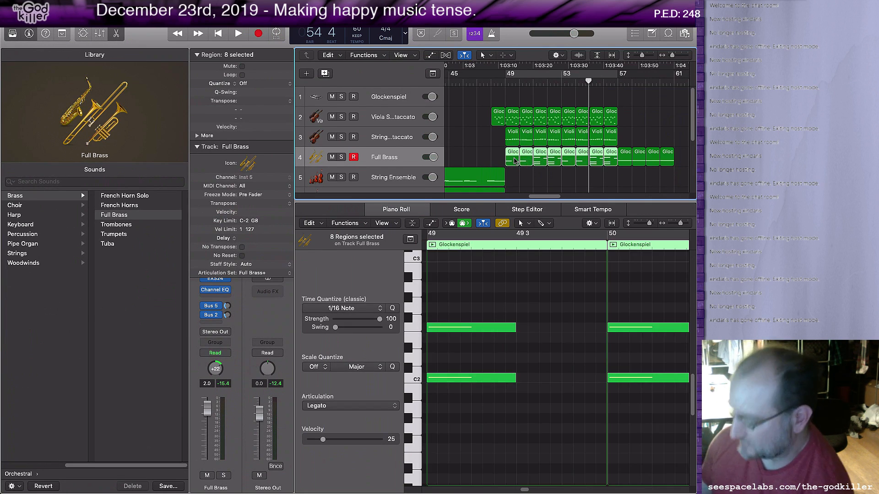
key(Delete)
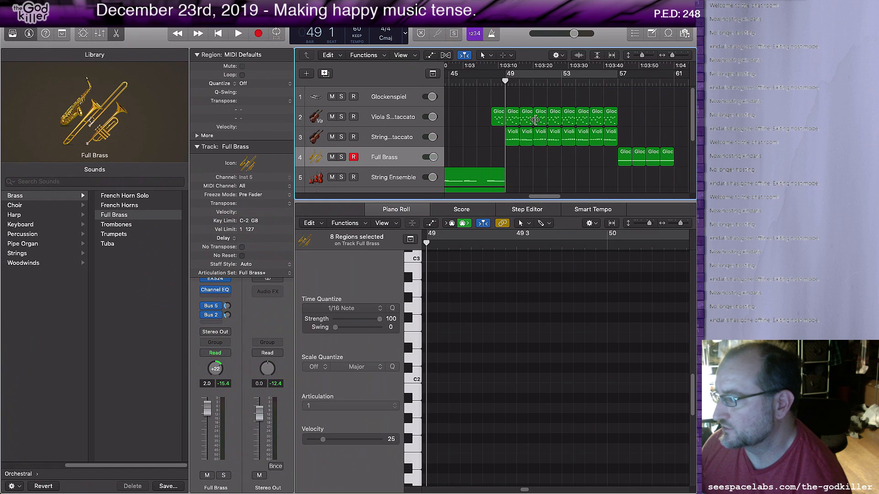
drag(515, 101, 612, 136)
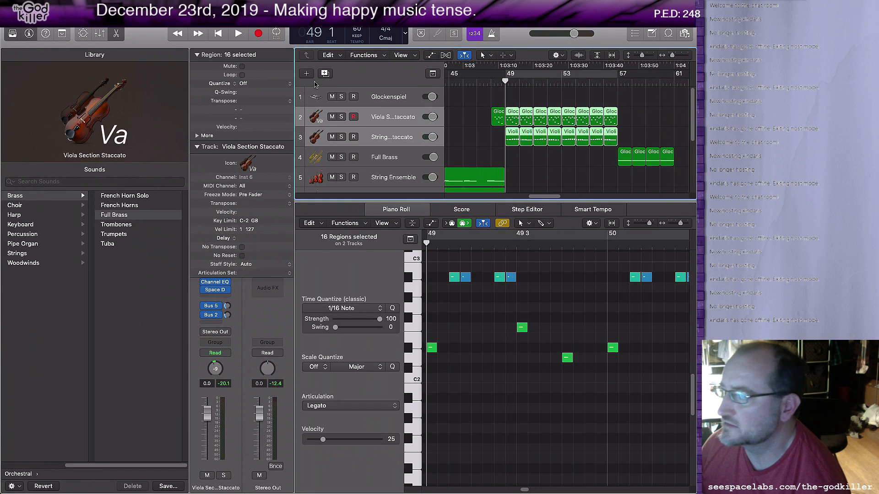
click(239, 34)
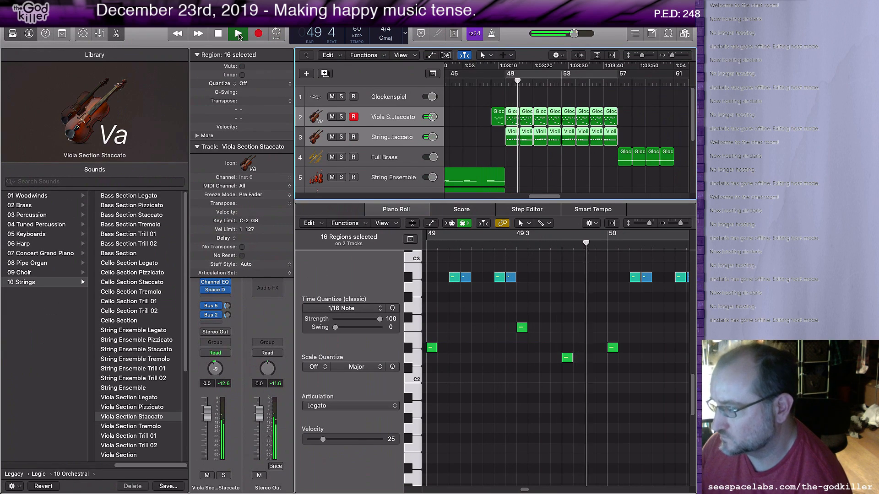
Cycle bars 49 to 56 around the Viola and String Ensemble Staccato regions, listen to the loop, and return to bar 49
click(400, 155)
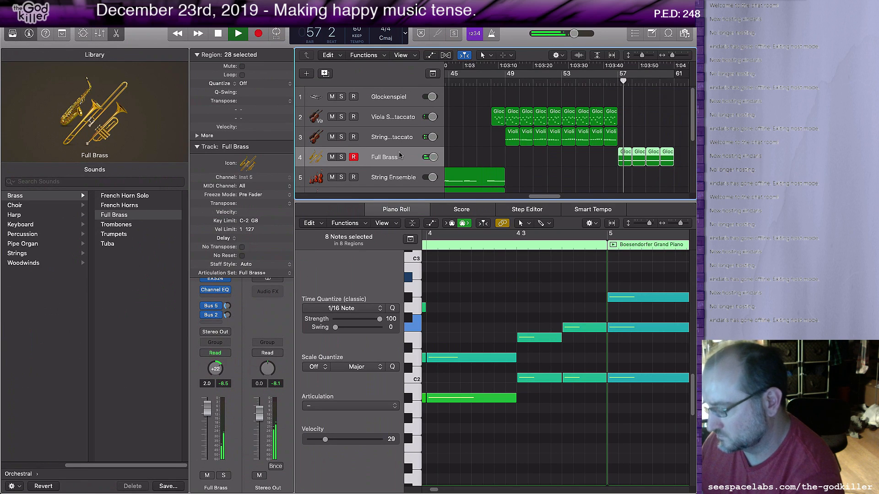
click(517, 75)
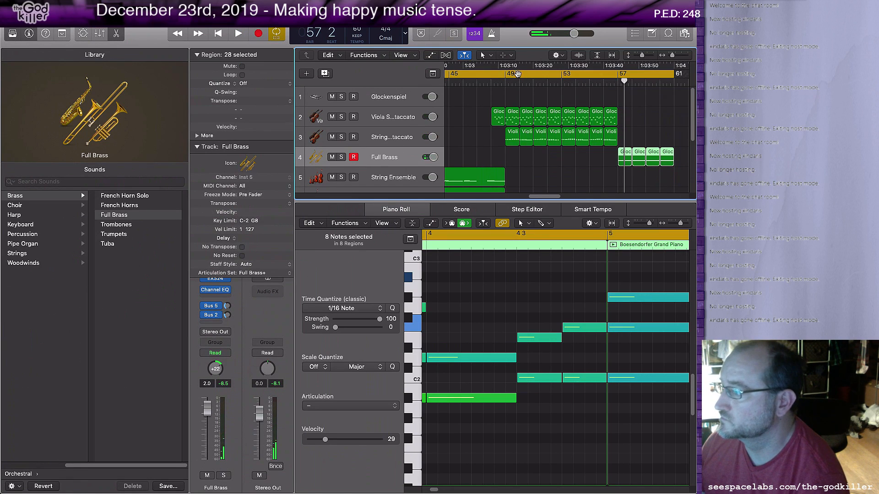
drag(517, 97, 613, 150)
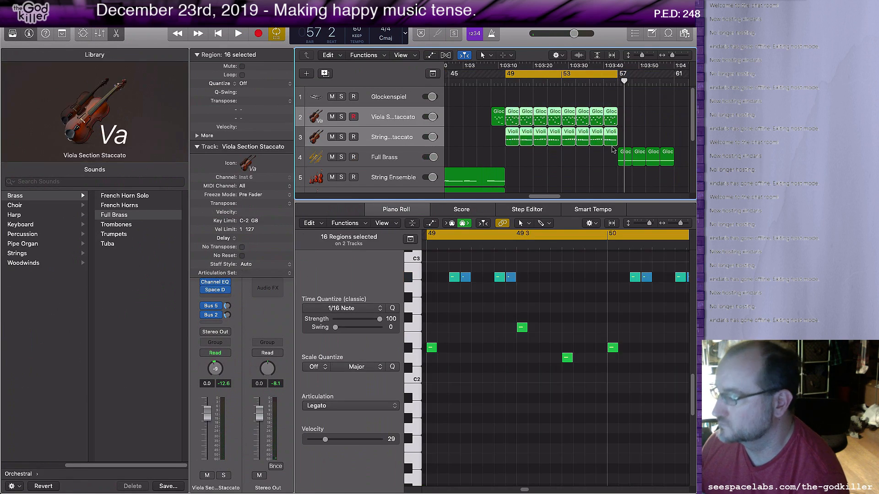
key(space)
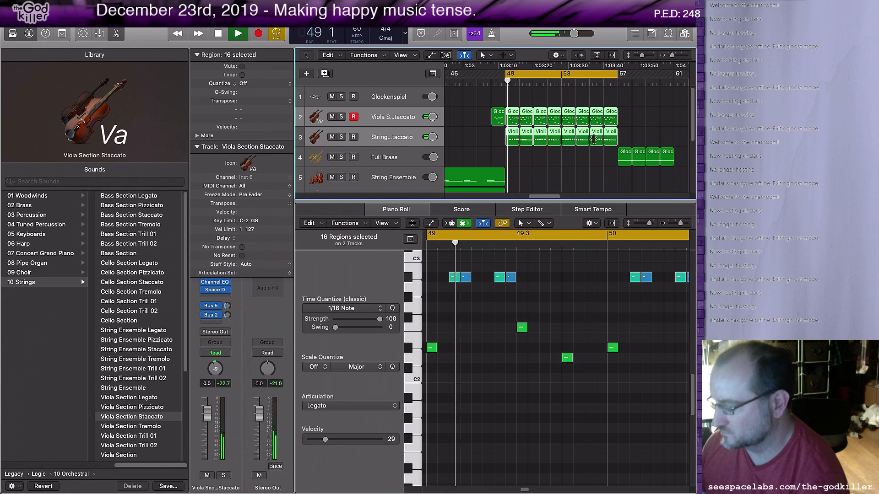
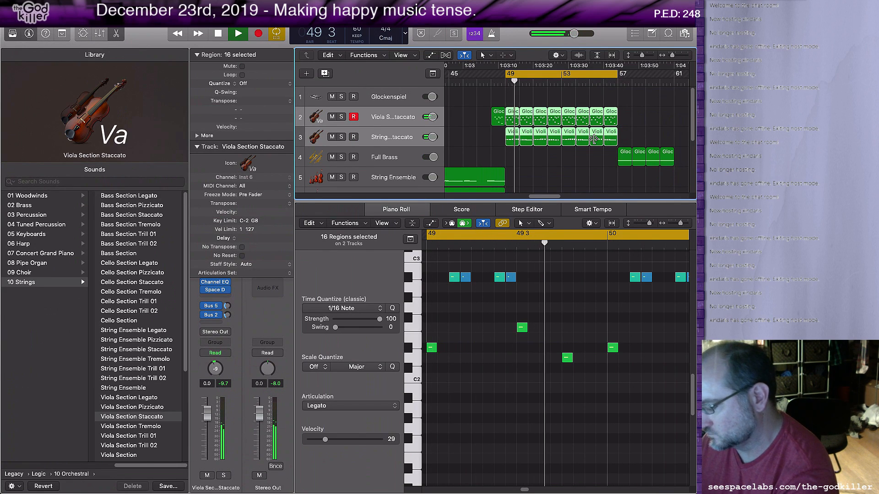
click(219, 33)
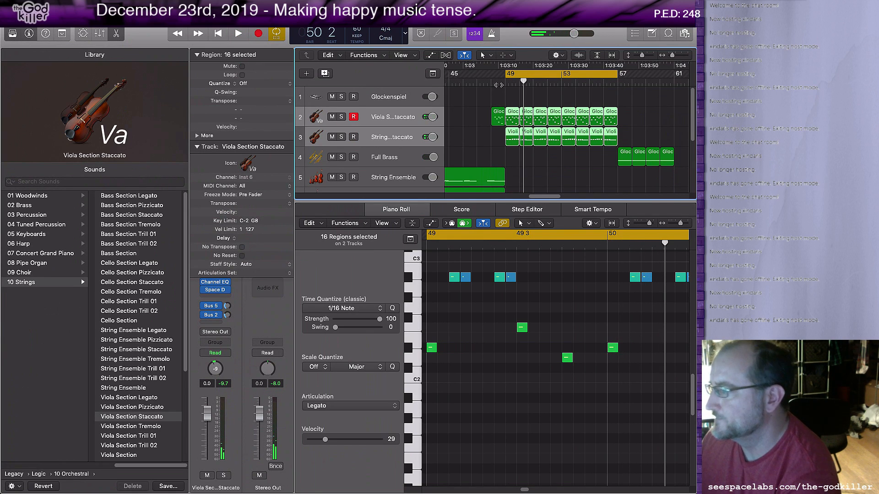
click(504, 81)
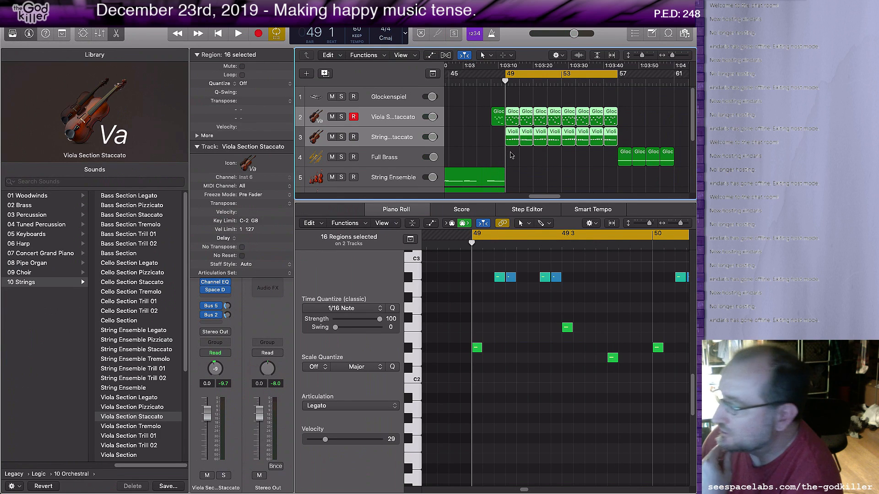
right_click(511, 155)
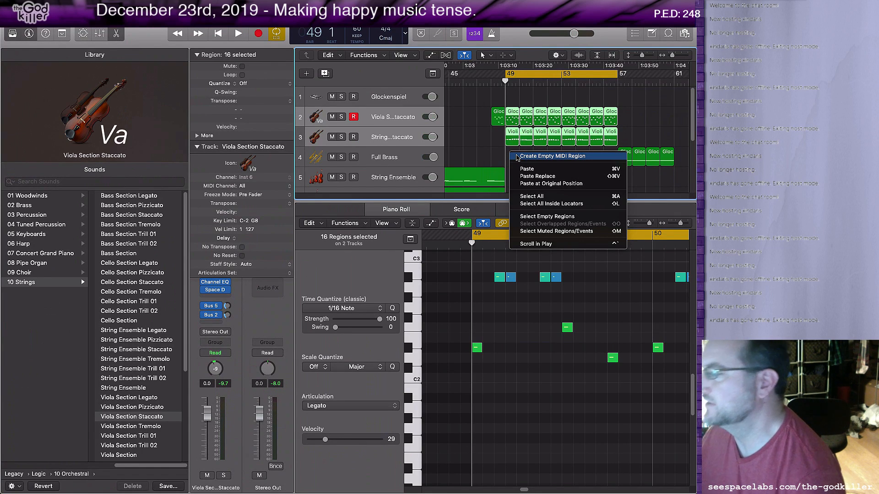
click(517, 157)
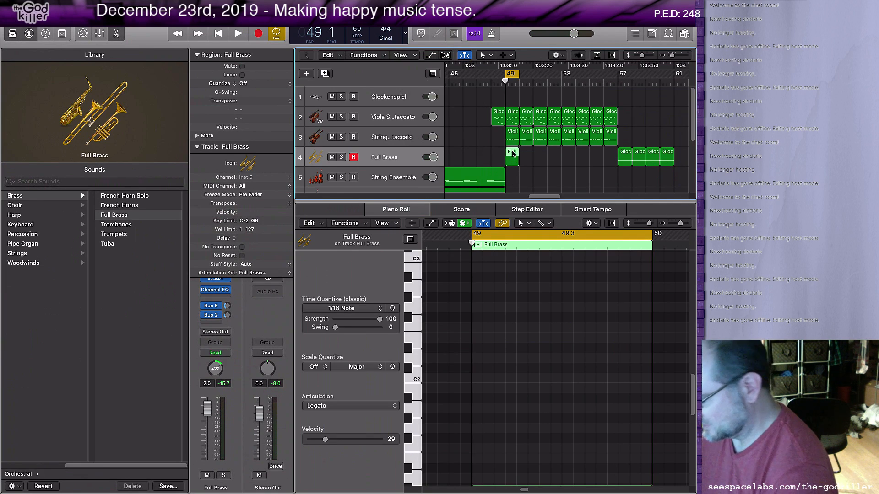
key(Delete)
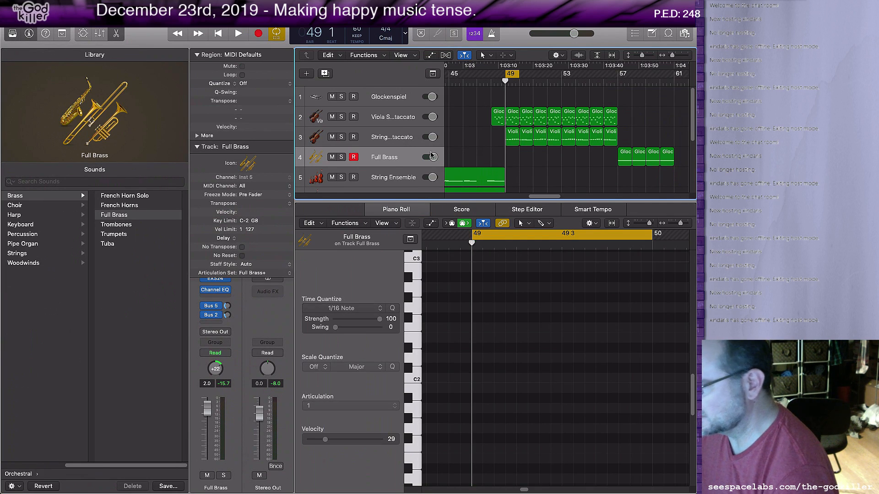
Add a software instrument track below String Ensemble Staccato and load the String Ensemble Staccato patch from the Legacy Logic orchestral strings
right_click(406, 144)
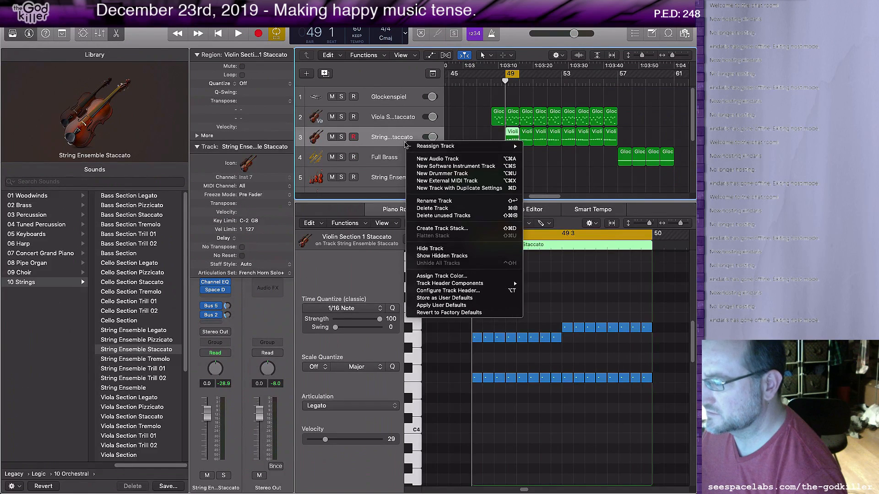
click(454, 167)
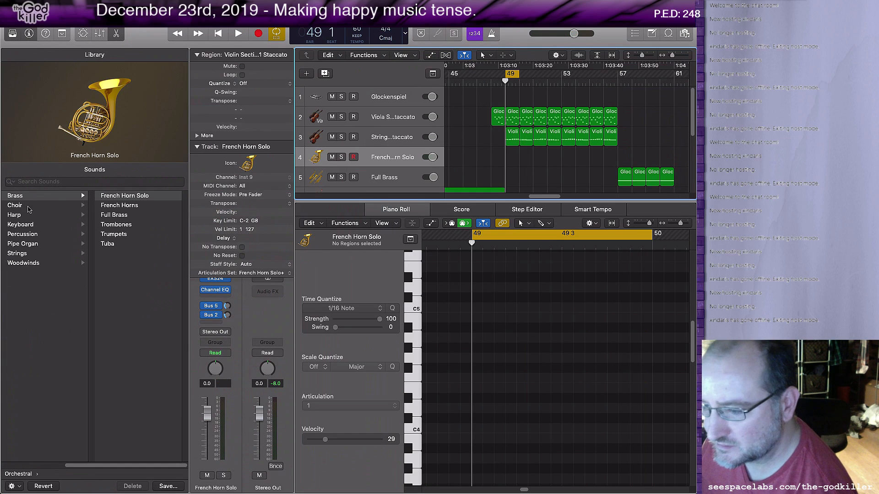
click(17, 253)
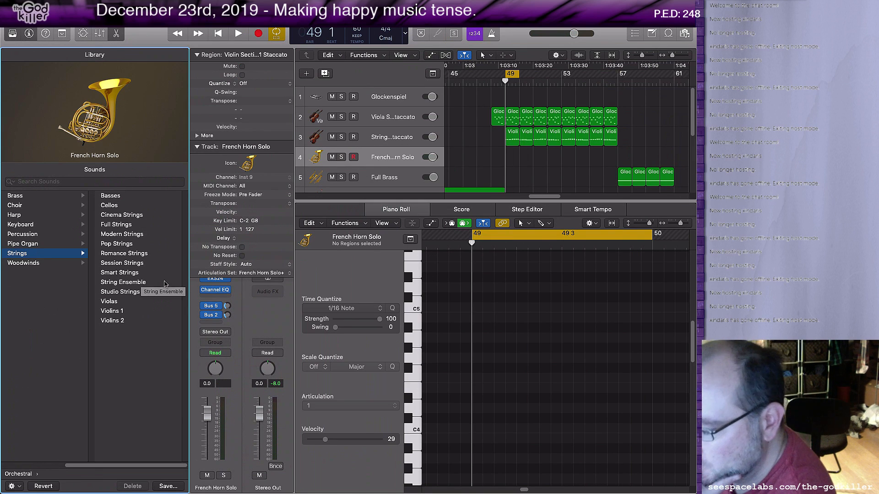
click(37, 477)
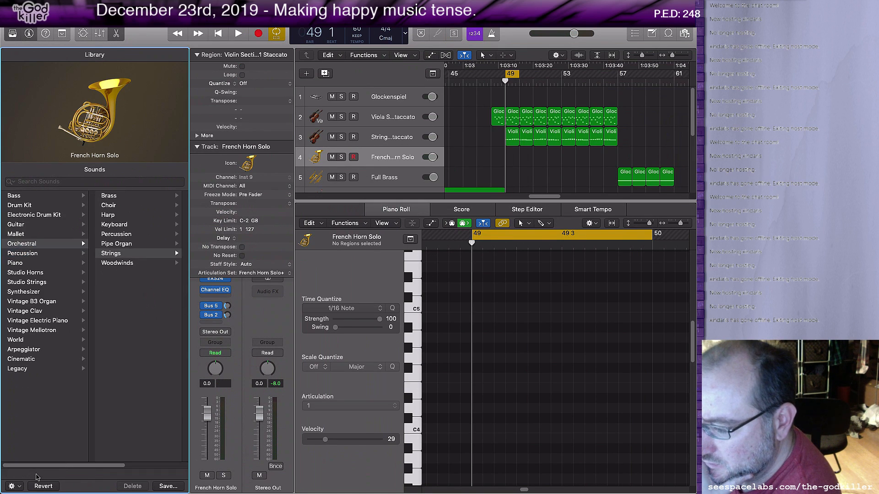
click(26, 368)
click(127, 197)
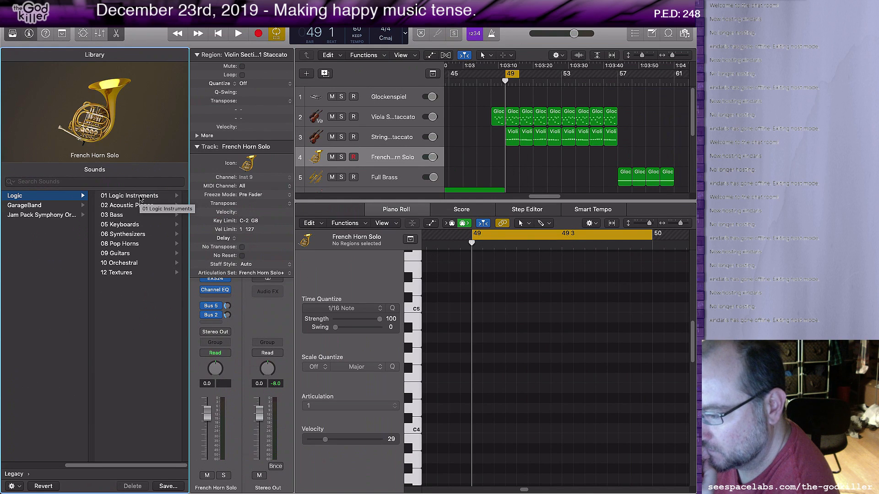
click(128, 263)
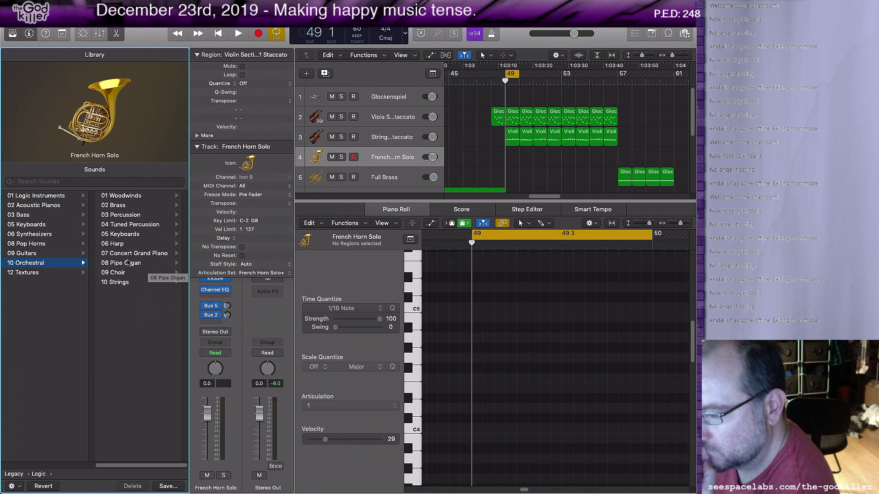
click(129, 282)
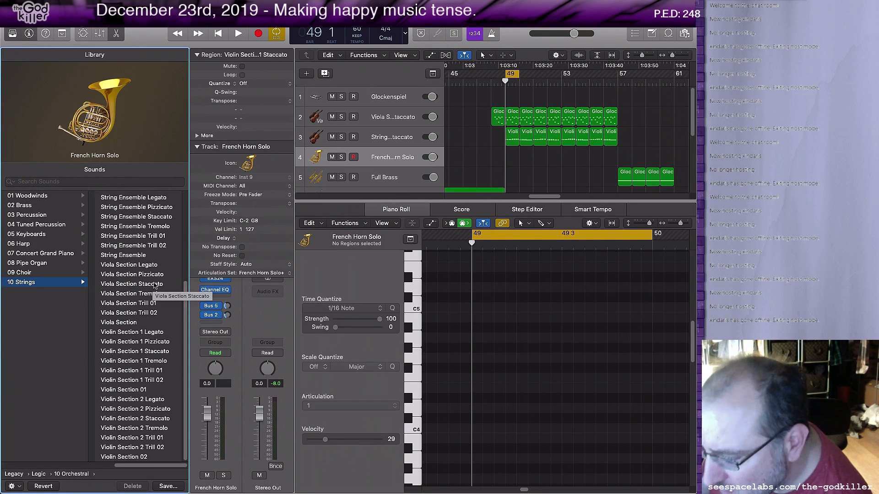
scroll(151, 289, up, 3)
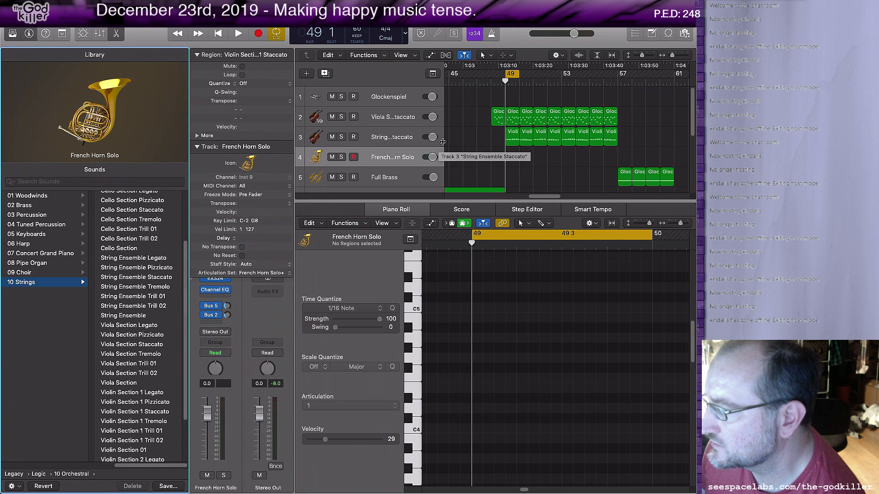
mouse_move(444, 137)
mouse_down()
mouse_move(546, 137)
mouse_move(435, 139)
mouse_move(455, 140)
mouse_up()
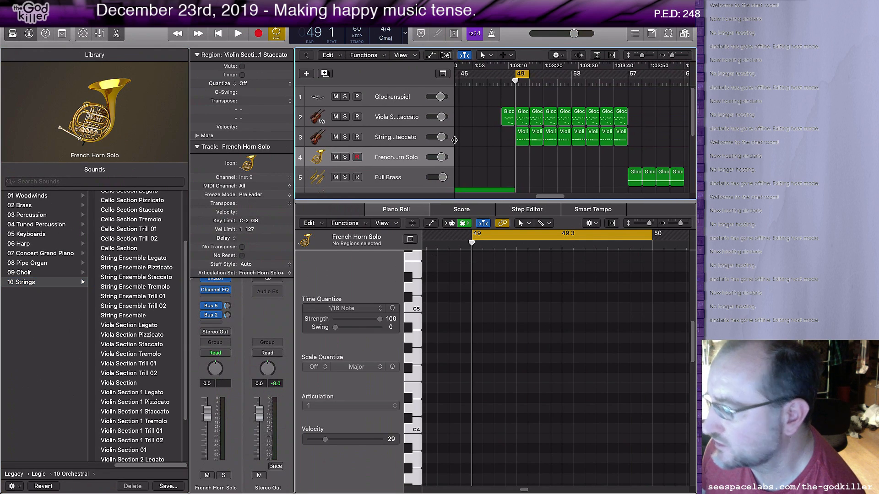
click(144, 277)
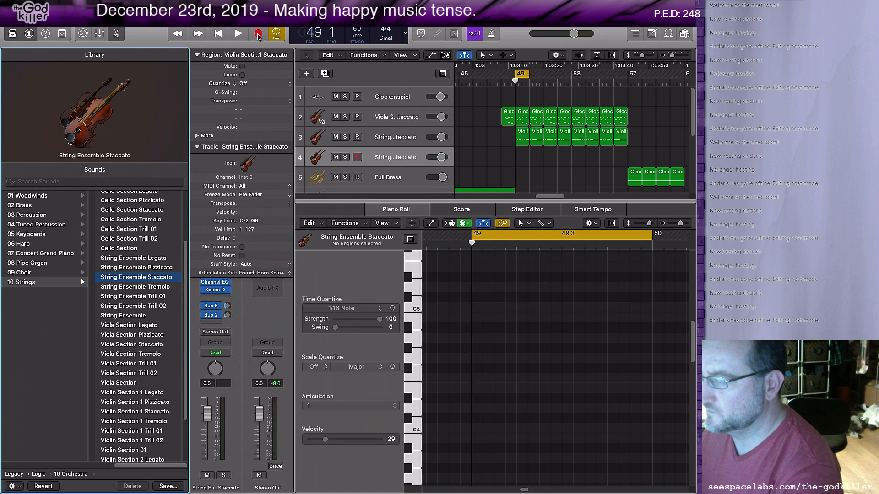
Create an empty MIDI region at bar 49 on the new String Ensemble Staccato track and check the existing Violin region's notes for reference
right_click(517, 155)
click(563, 156)
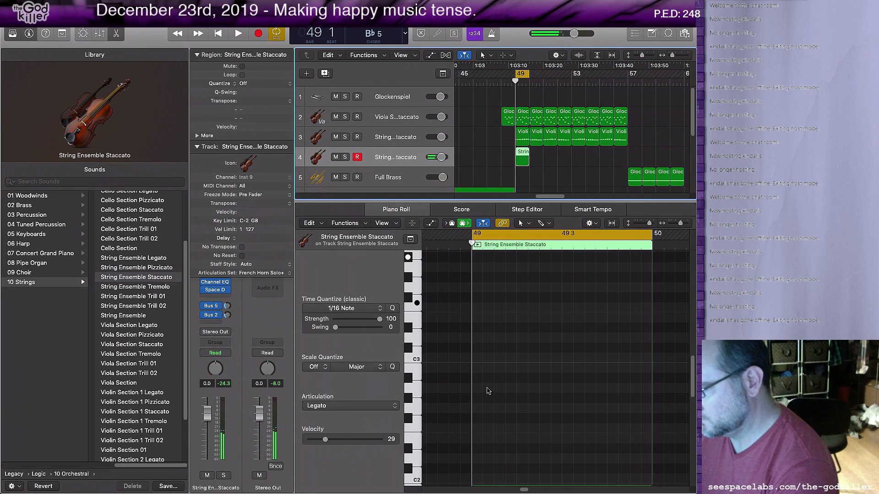
scroll(489, 331, up, 3)
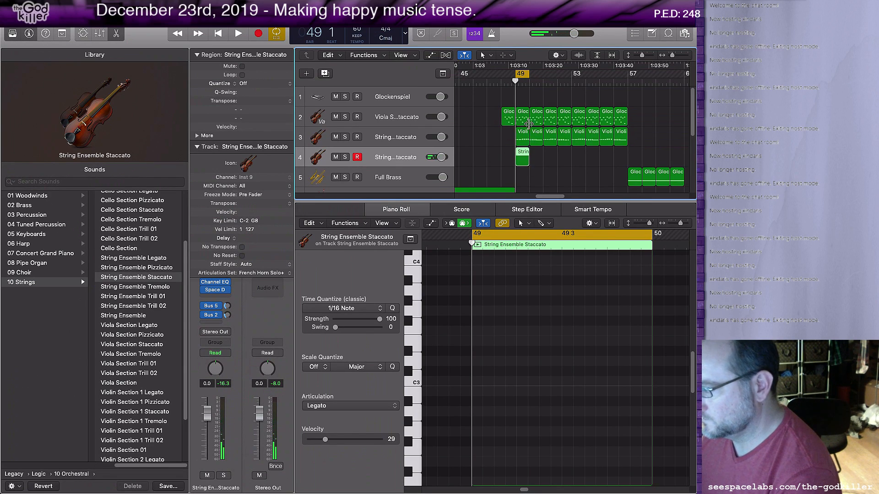
click(521, 137)
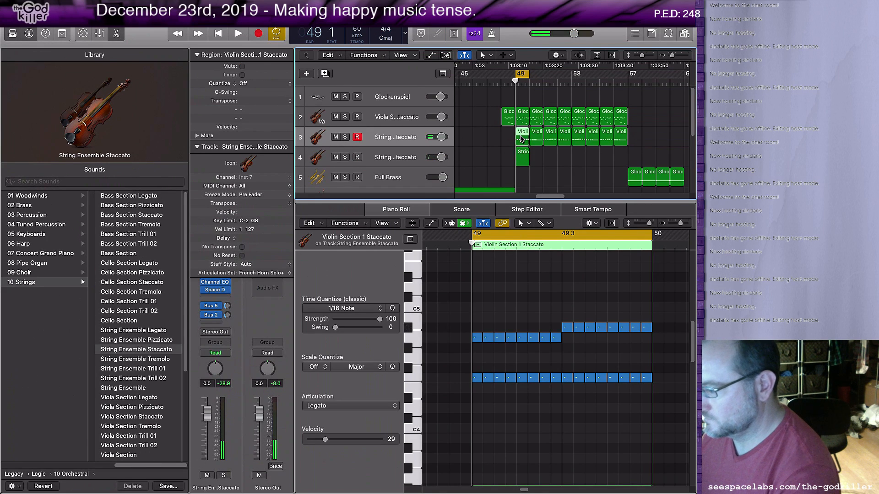
click(522, 158)
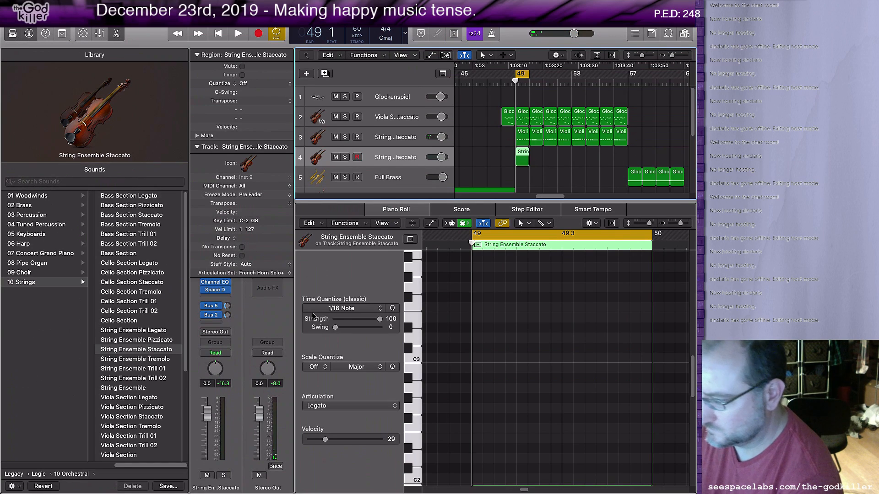
scroll(480, 306, up, 3)
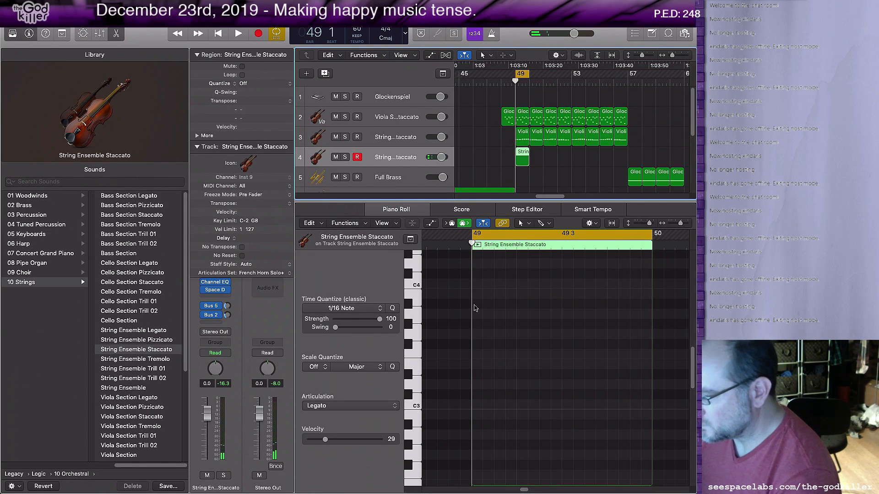
Add sixteenth-long A#3 and F3 notes at the start of bar 49 in the new String Ensemble Staccato region
right_click(475, 308)
click(485, 309)
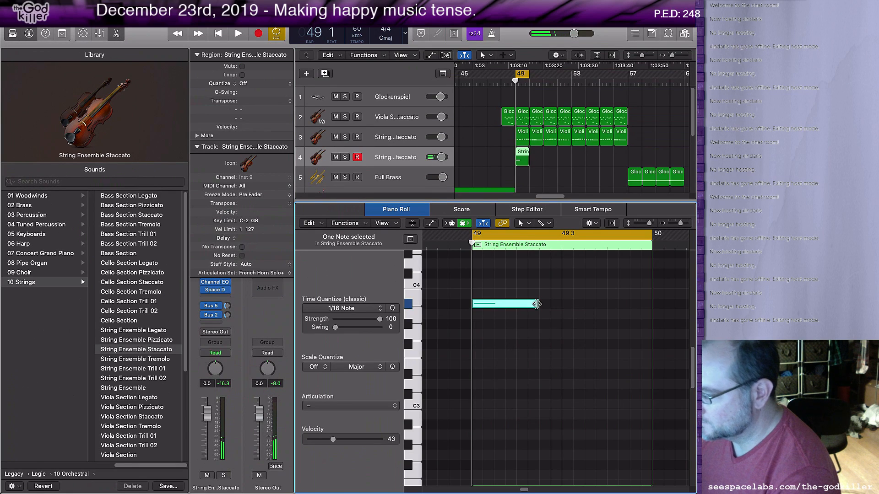
drag(539, 306, 481, 352)
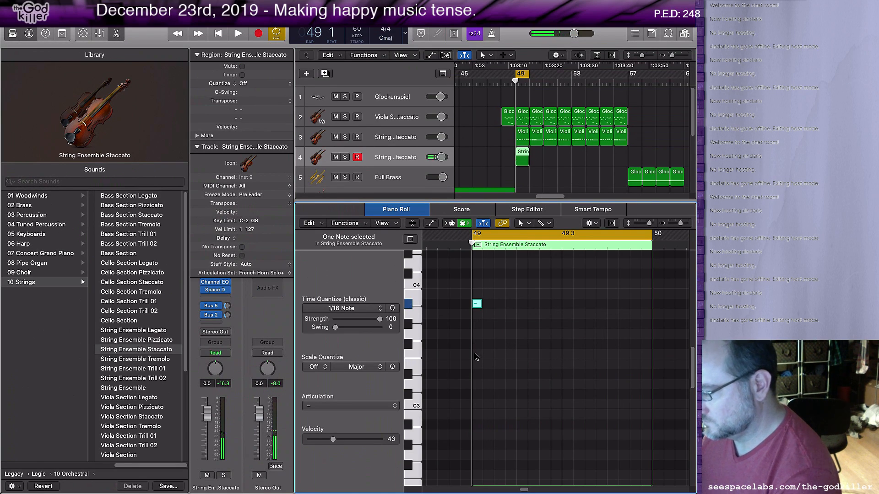
right_click(475, 357)
click(485, 358)
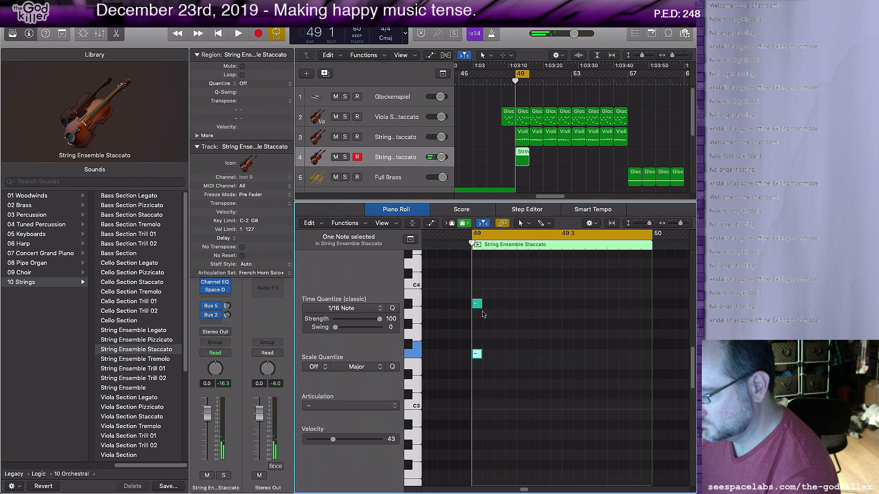
Repeat the A#3 and F3 pair in consecutive sixteenths up to 49 3 and listen to the looped bar
drag(488, 287, 478, 360)
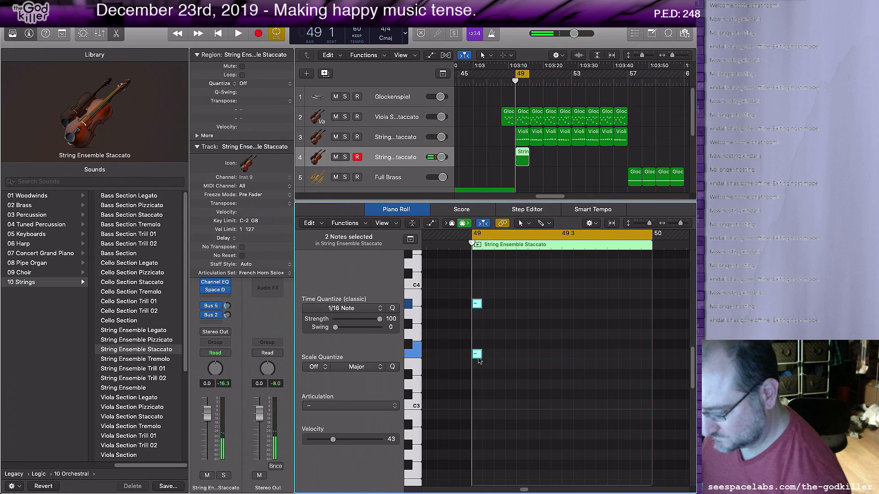
click(483, 250)
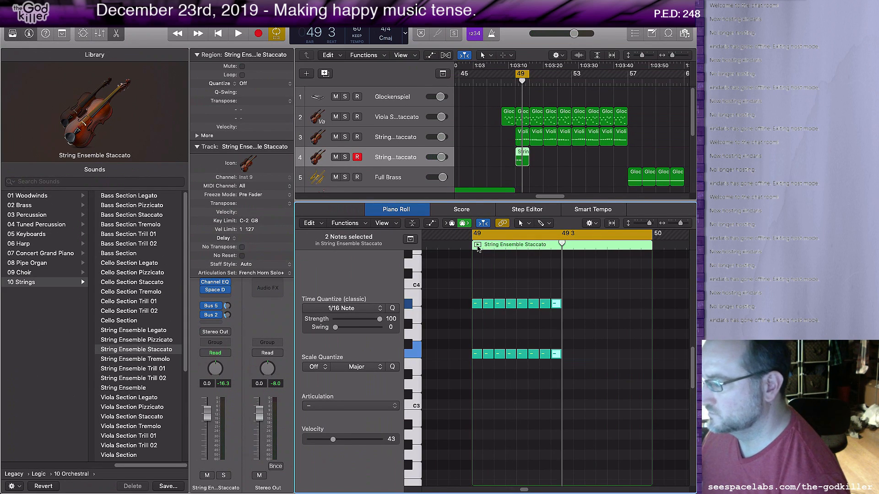
key(space)
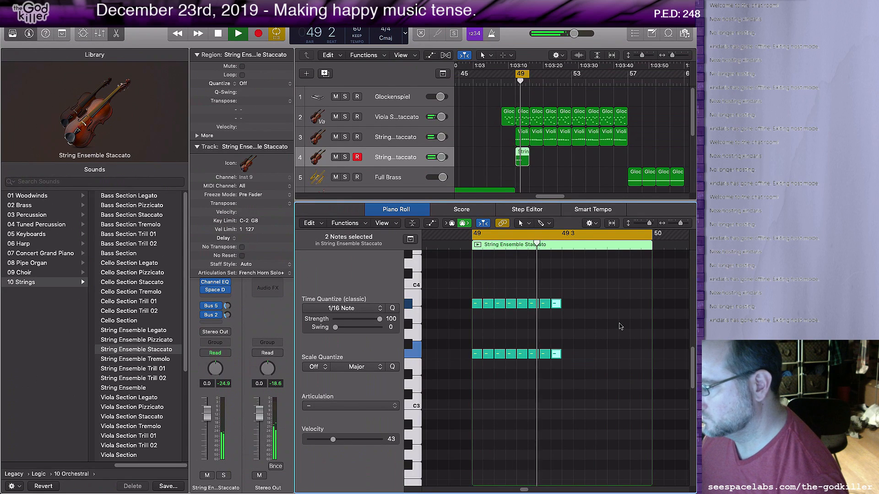
key(space)
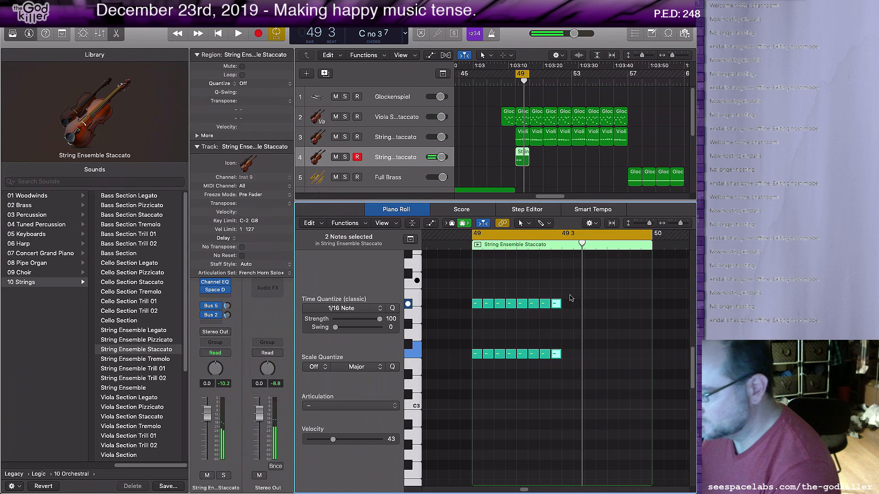
Add C#4 and A#3 notes at 49 3, lengthen both to an eighth note, and play the bar
right_click(565, 275)
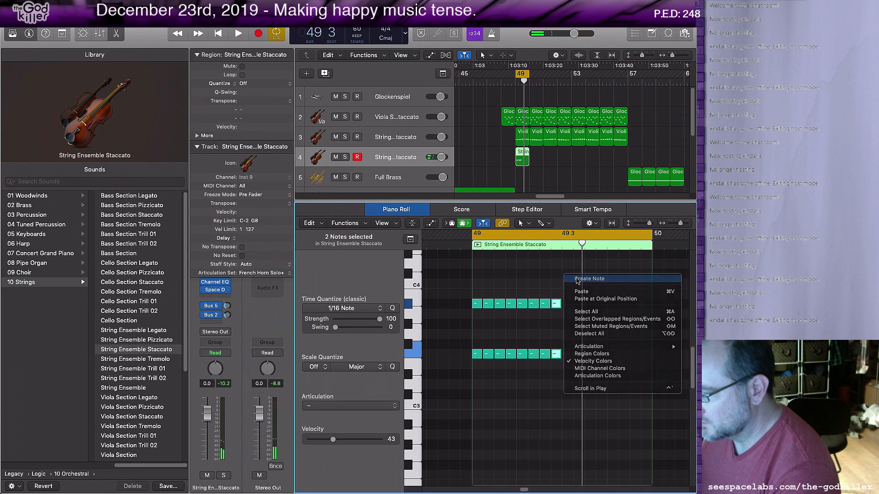
click(576, 280)
right_click(565, 306)
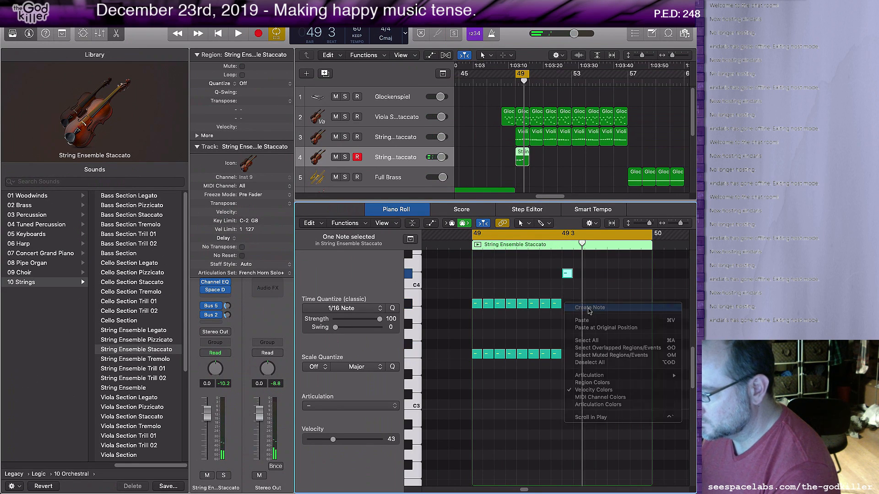
click(576, 311)
drag(572, 304, 584, 304)
drag(570, 273, 584, 273)
key(space)
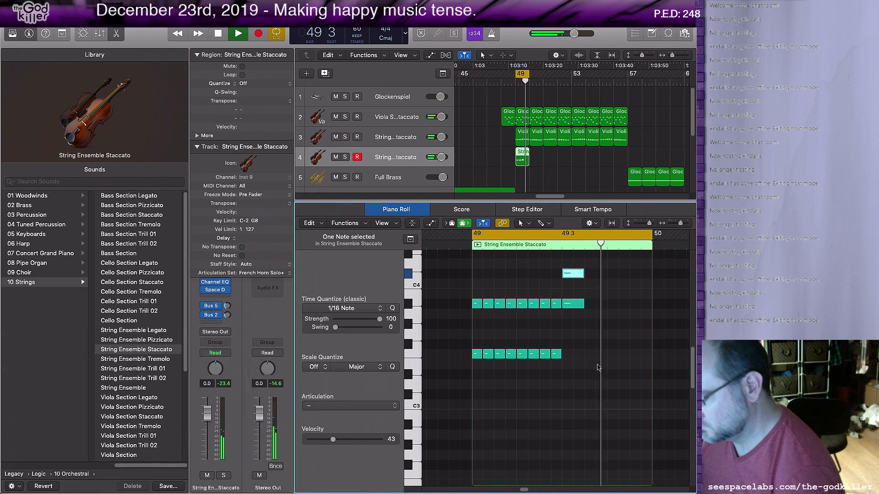
Shorten the C#4 and A#3 notes at 49 3 to sixteenths and play the looped bar to compare
key(space)
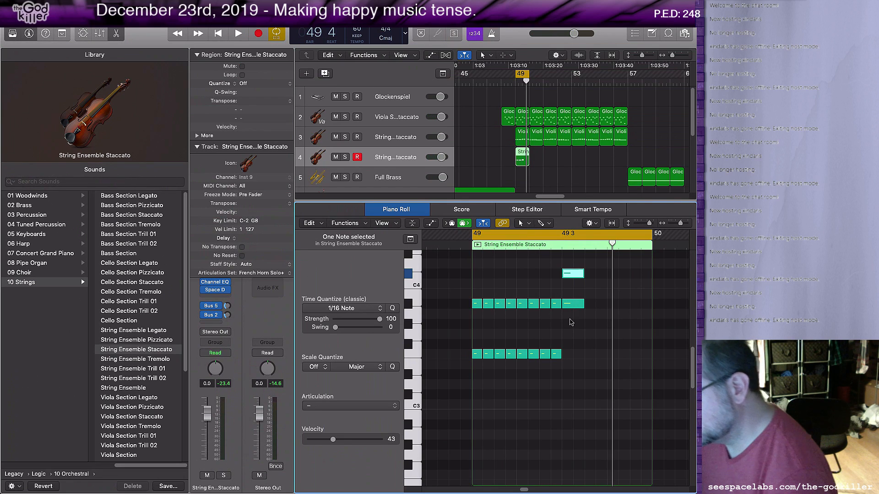
key(space)
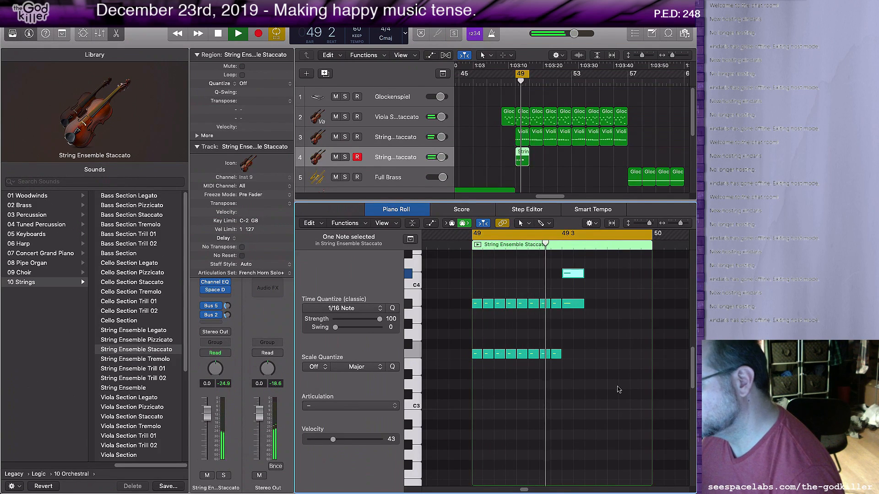
key(space)
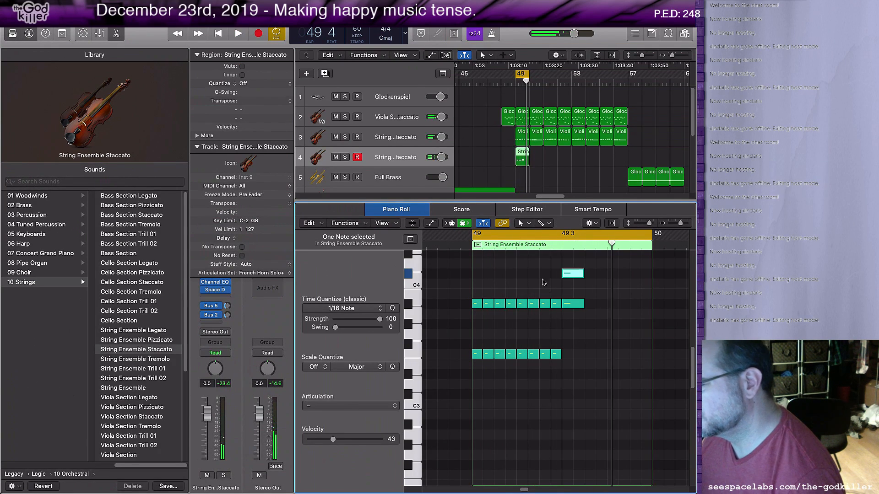
drag(581, 273, 572, 273)
drag(582, 304, 572, 304)
key(space)
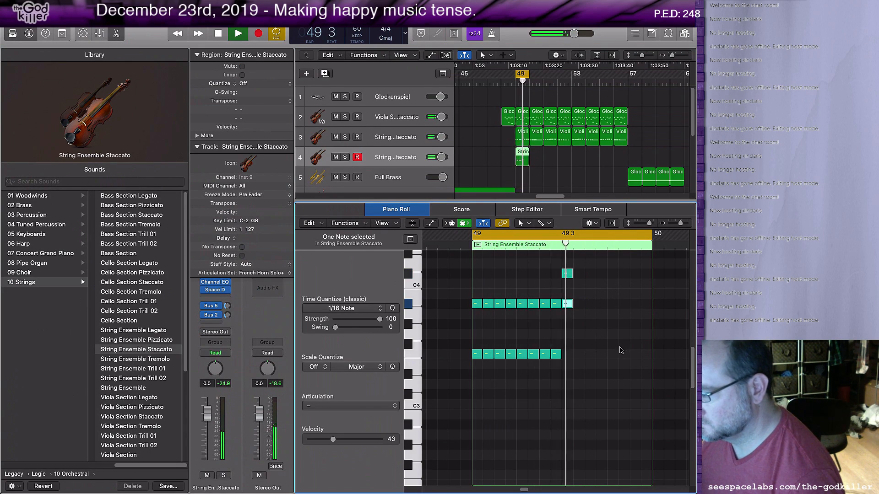
key(space)
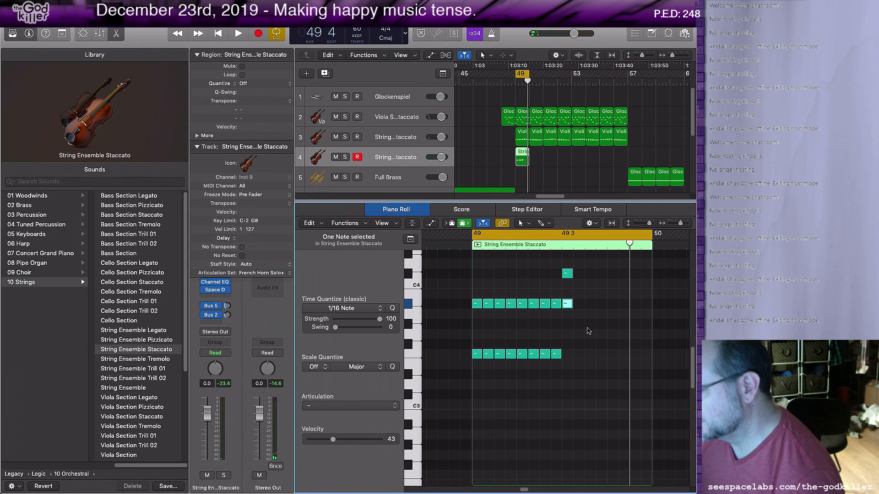
Lower the A#3 note at 49 3 to F3, auditioning G#3 on the way, and play the looped bar
mouse_move(568, 306)
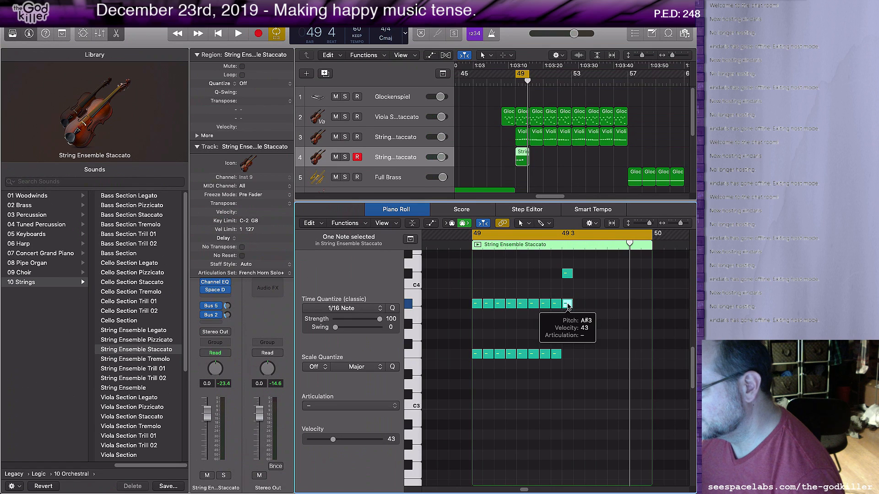
drag(568, 305, 568, 325)
key(space)
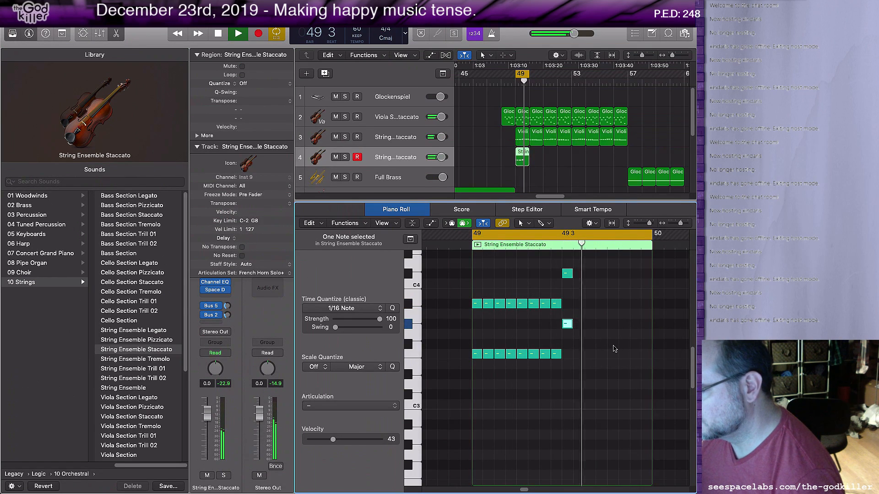
key(space)
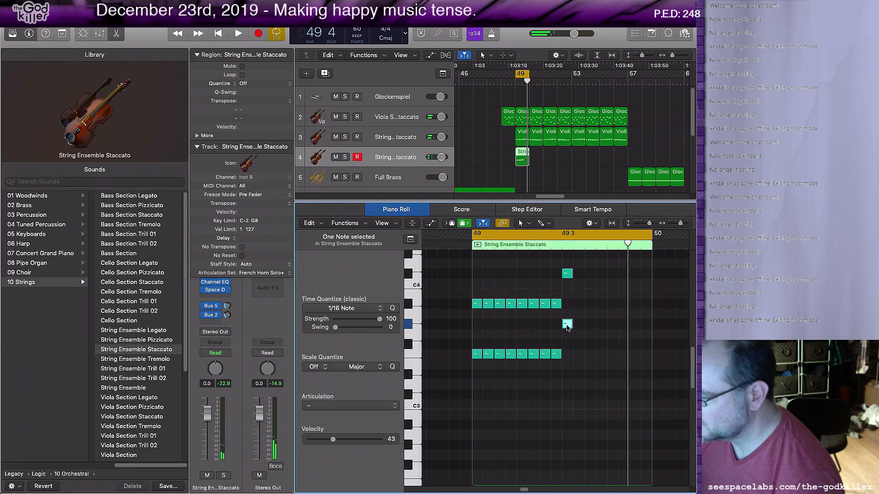
mouse_move(566, 344)
drag(567, 324, 567, 356)
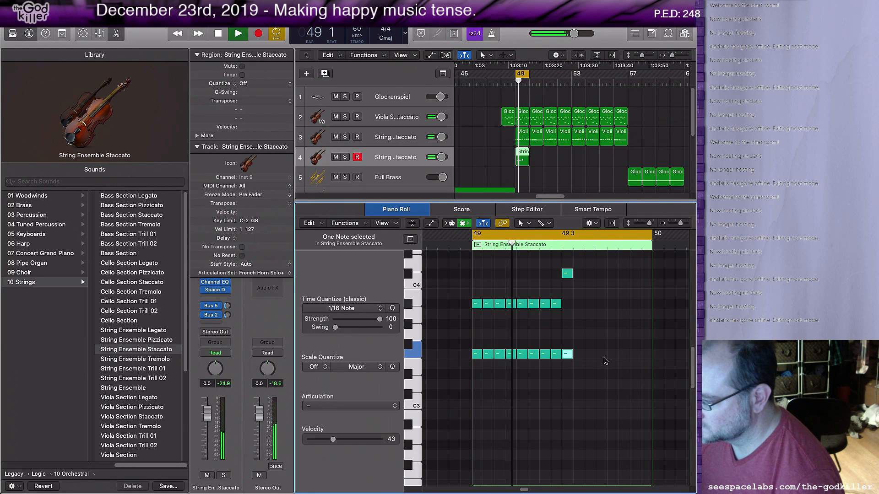
key(space)
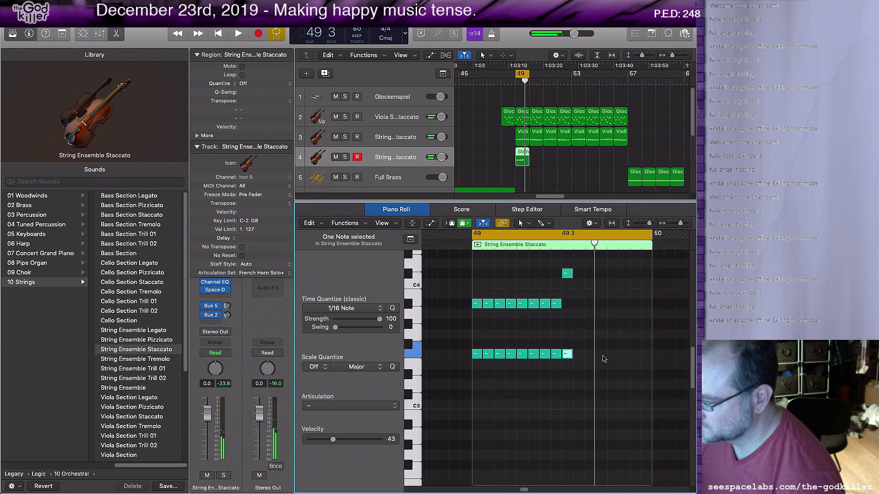
Lower the C#4 note at 49 3 to C4 and listen to the looped bar
mouse_move(569, 277)
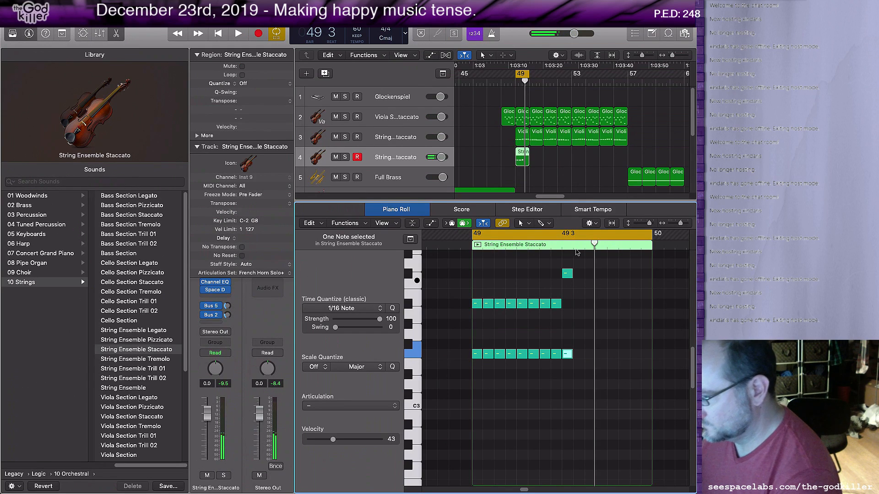
drag(569, 279, 561, 292)
key(space)
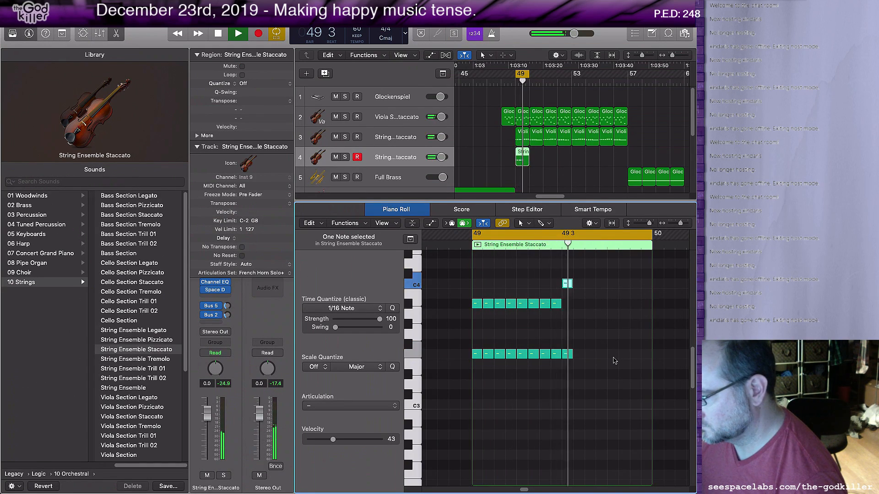
key(space)
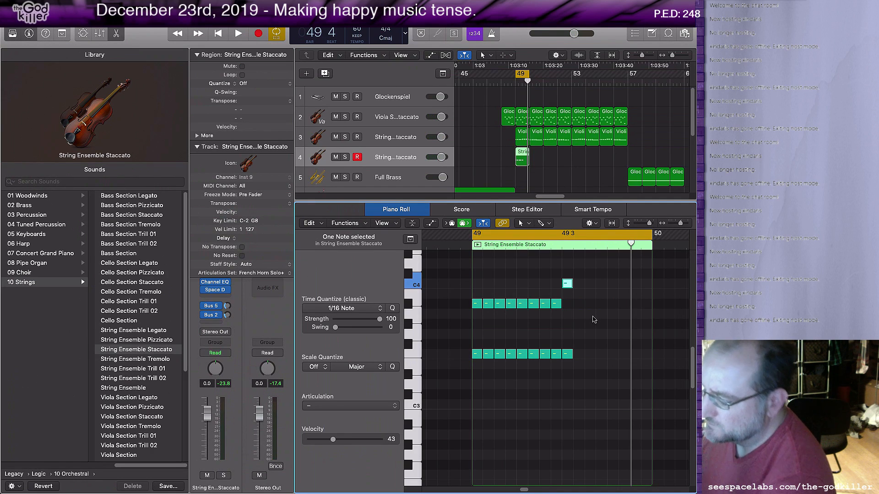
key(space)
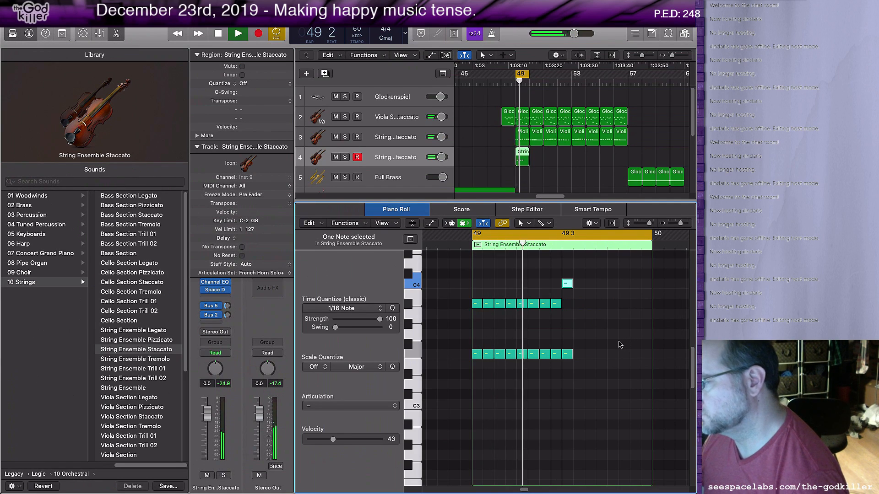
key(space)
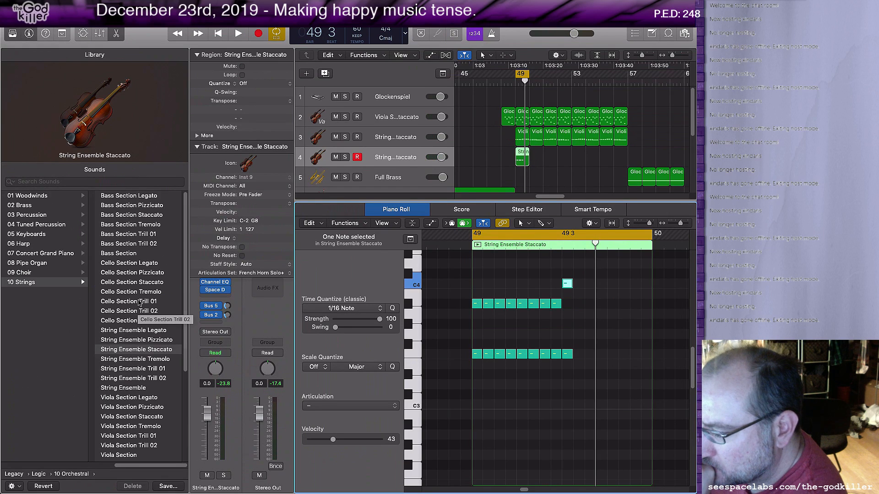
Audition the String Ensemble Pizzicato, Tremolo and Legato sounds on track 4 and return it to String Ensemble Staccato
click(165, 339)
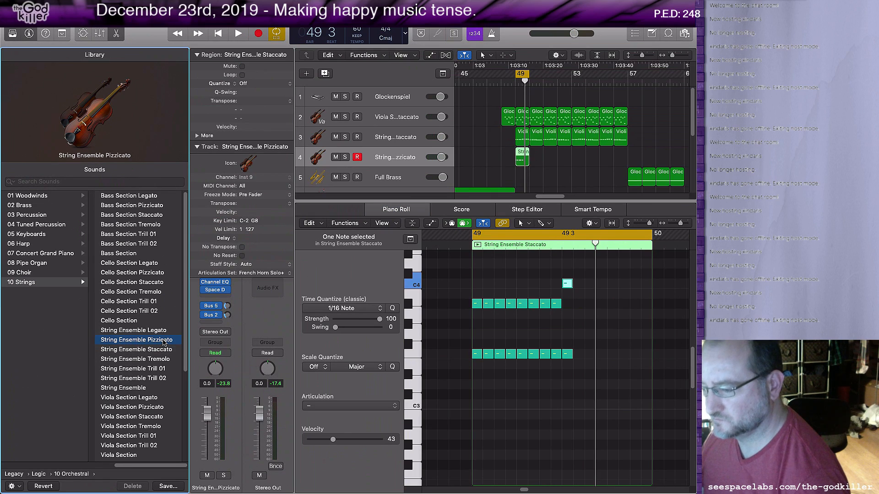
key(space)
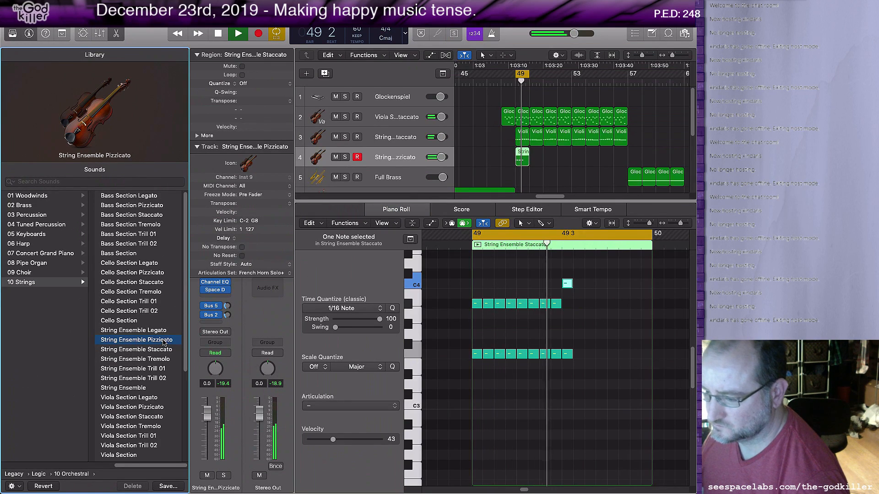
key(space)
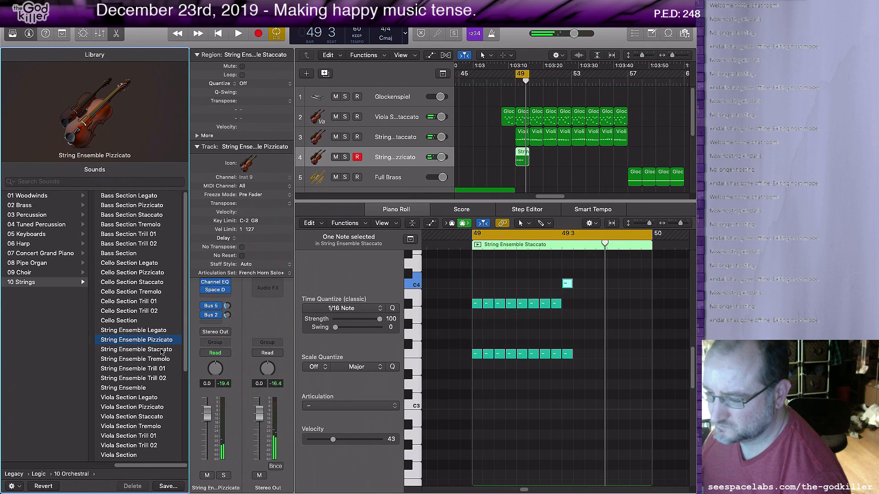
click(164, 359)
key(space)
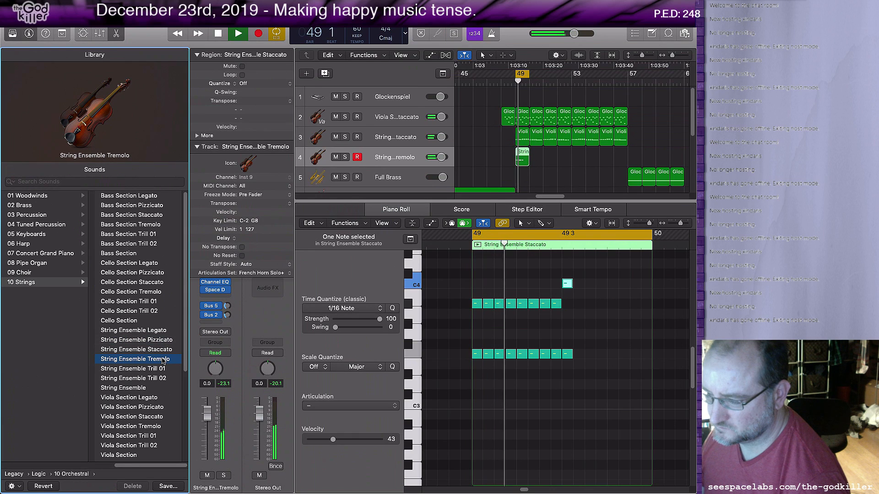
key(space)
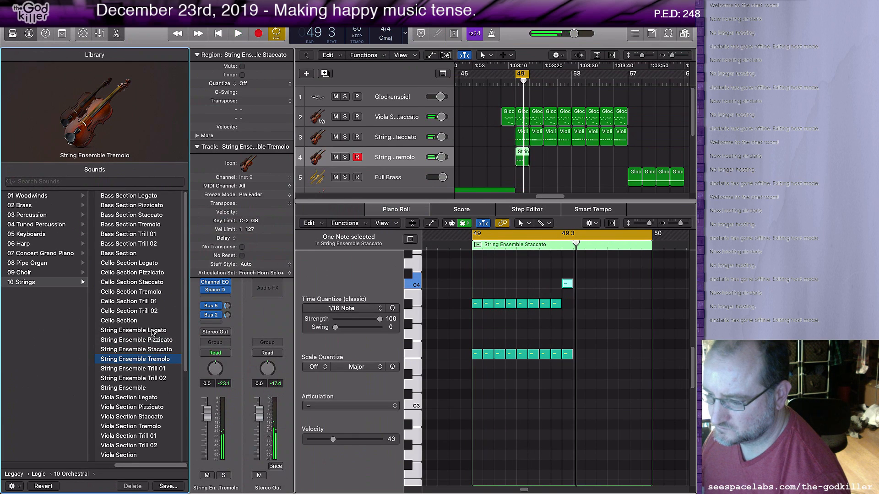
click(151, 330)
key(space)
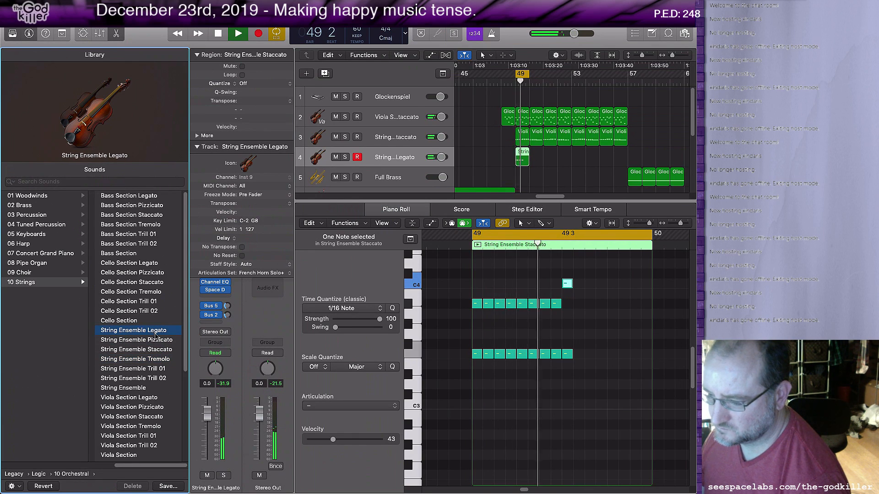
key(space)
click(160, 350)
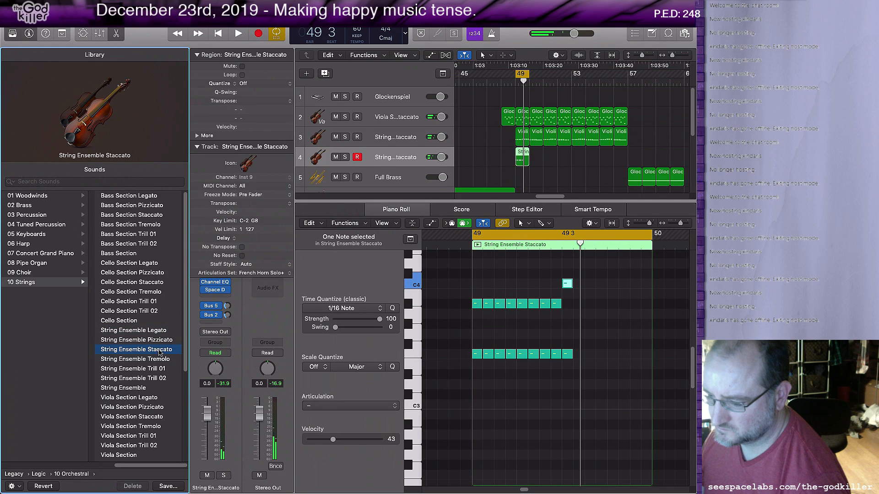
Audition String Ensemble Trill 01 and Trill 02 on track 4 and restore String Ensemble Staccato
click(158, 369)
key(space)
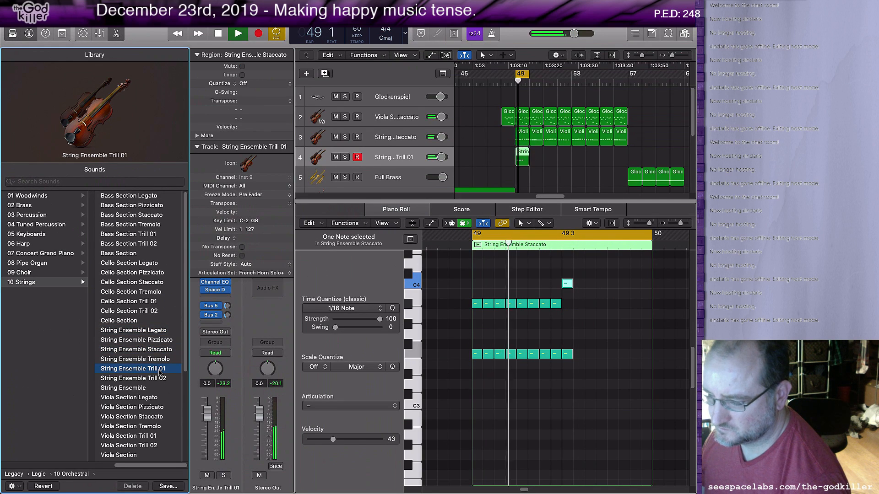
key(space)
click(161, 378)
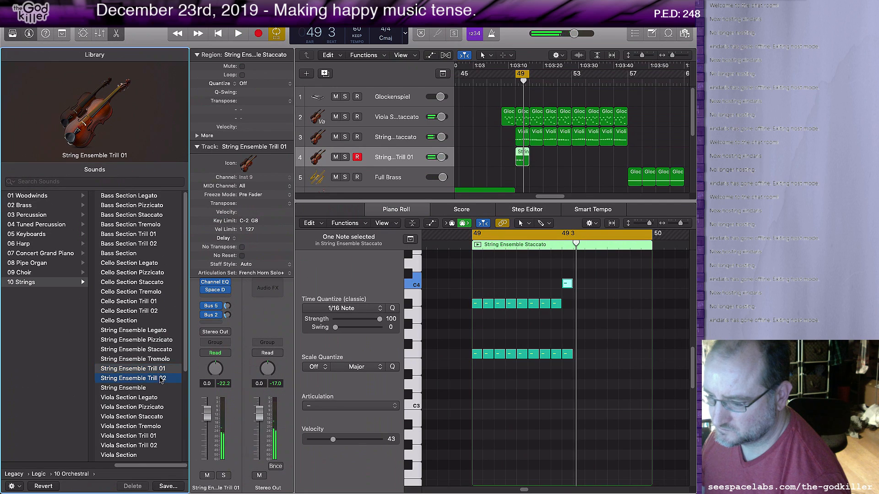
key(space)
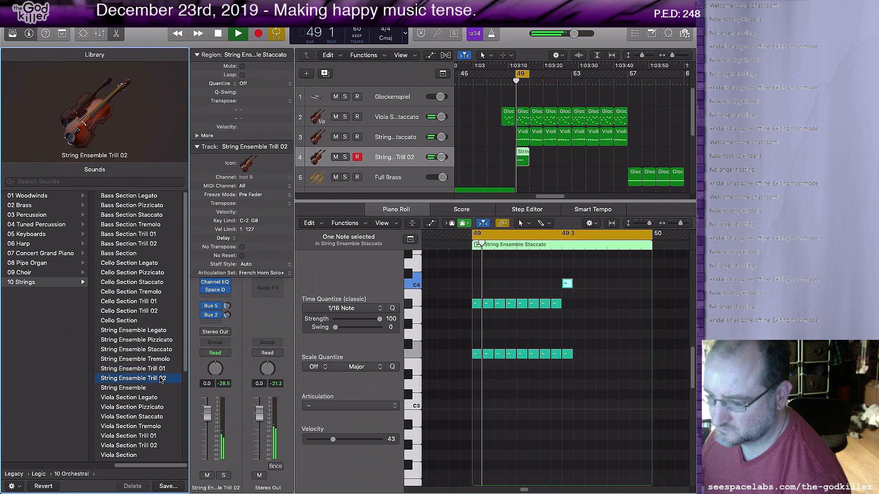
key(space)
click(145, 350)
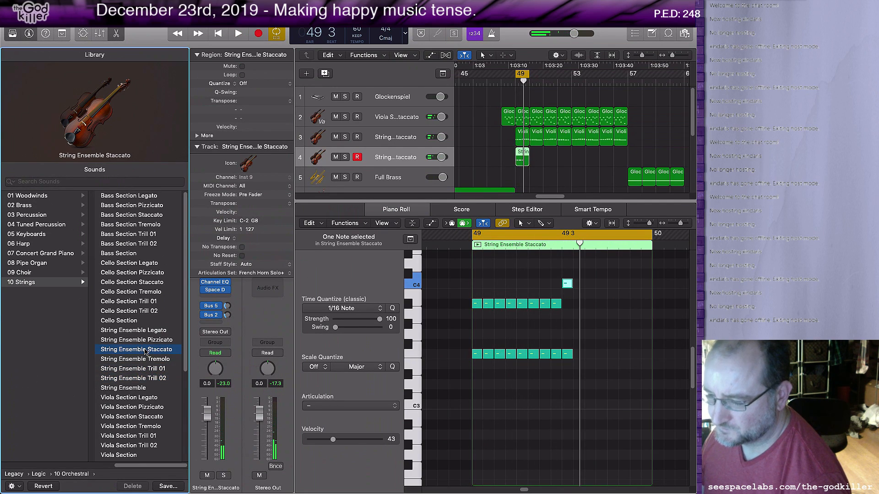
Try the Viola Section Staccato and Cello Section Staccato sounds on track 4, playing the looped bar with each
click(148, 417)
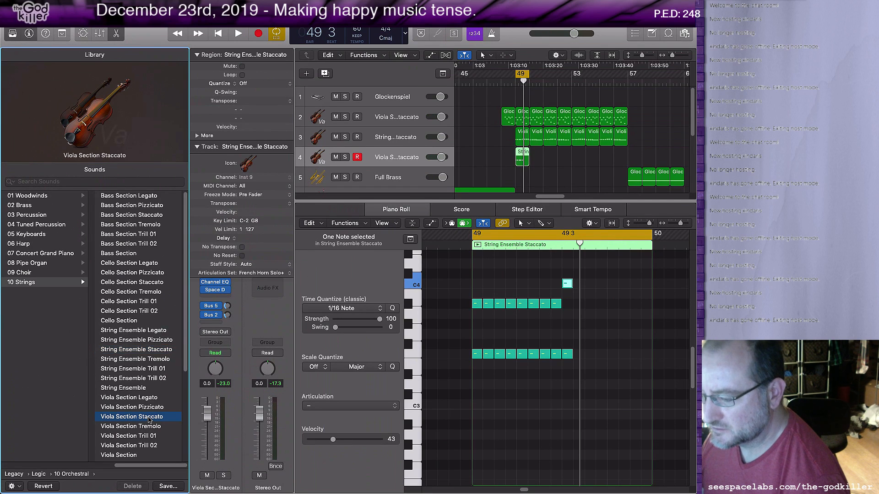
key(space)
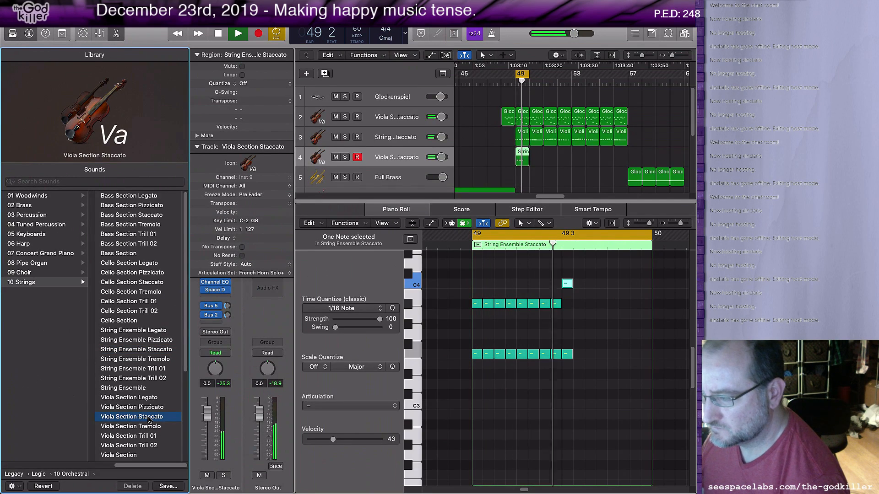
key(space)
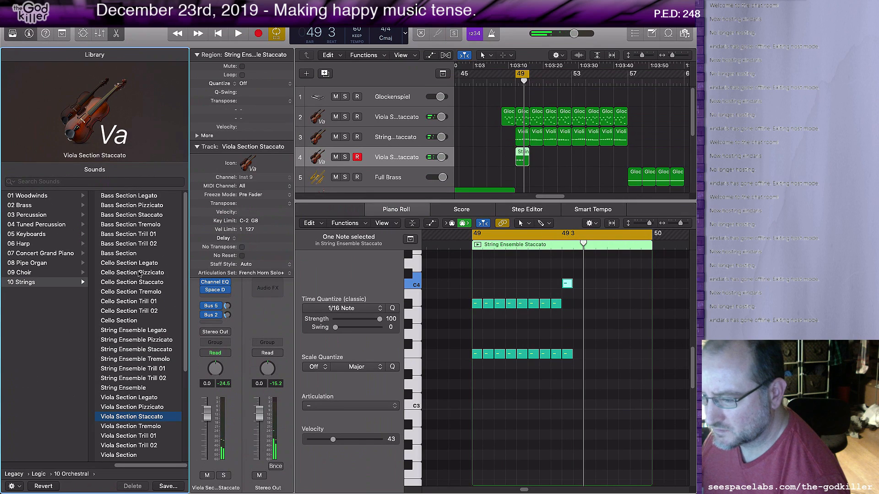
click(137, 282)
key(space)
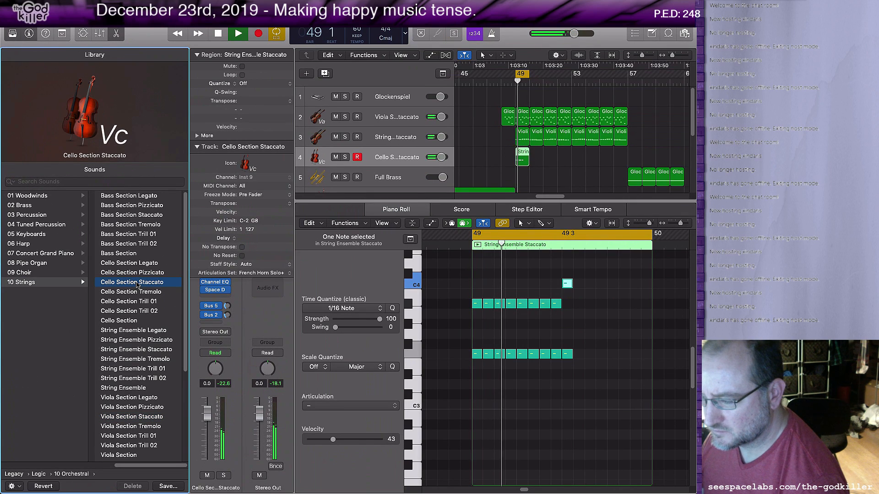
key(space)
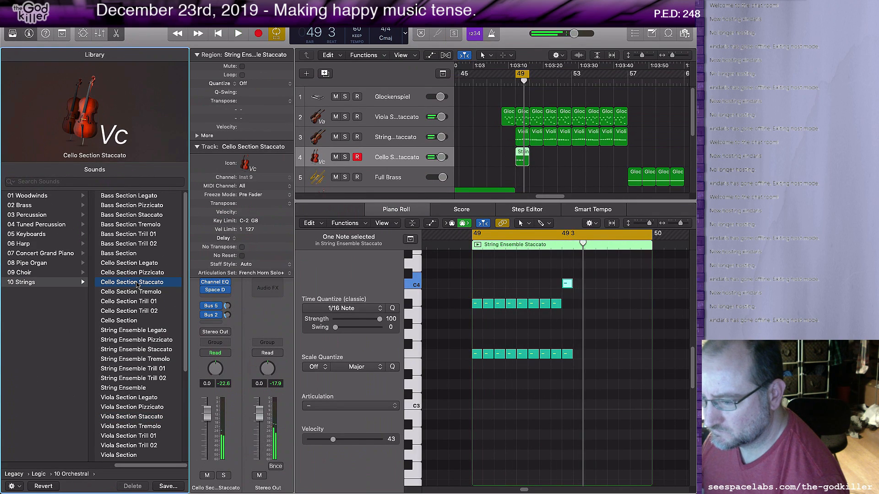
Audition Violin Section 1 Staccato on track 4, switch the track to Violin Section 2 Staccato, and play the looped bar
scroll(149, 356, down, 5)
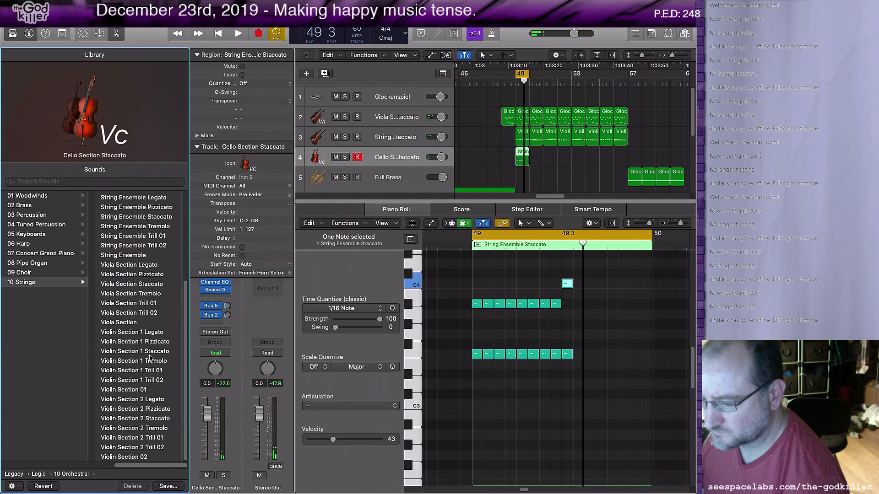
key(space)
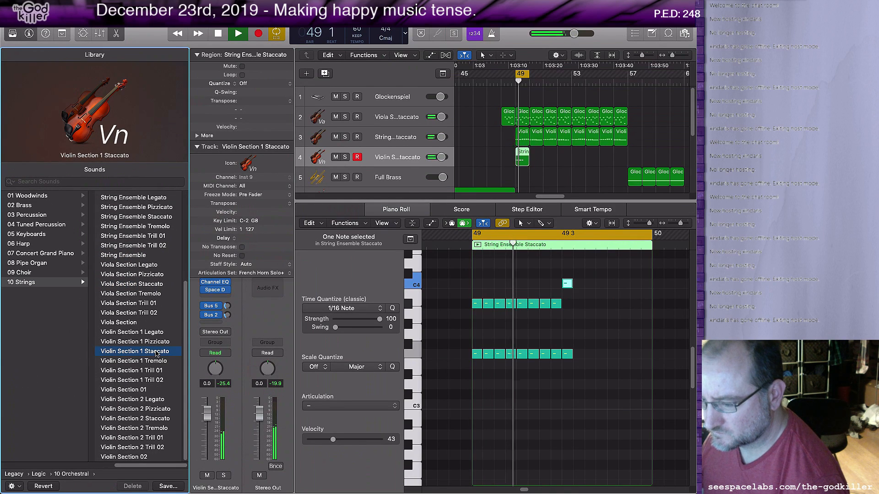
key(space)
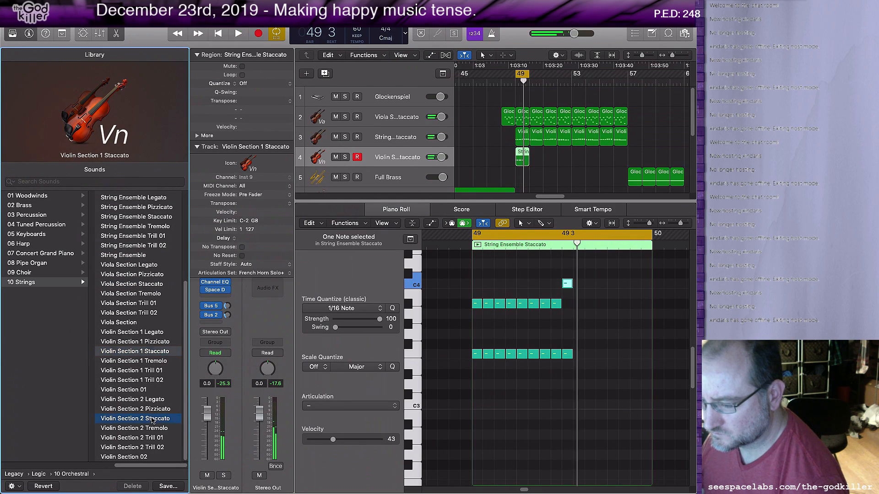
key(space)
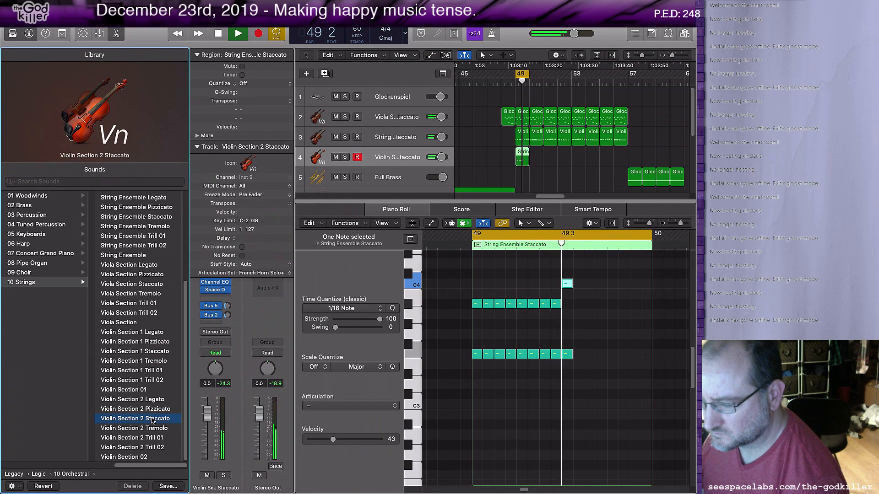
Audition the Bass Section Staccato and Bass Section Pizzicato sounds on track 4, playing the looped bar with each
key(space)
scroll(136, 353, up, 5)
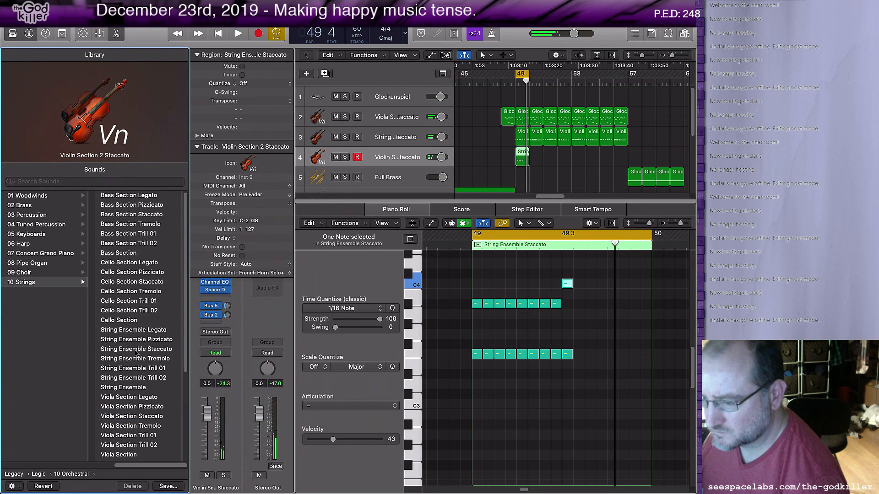
click(140, 218)
key(space)
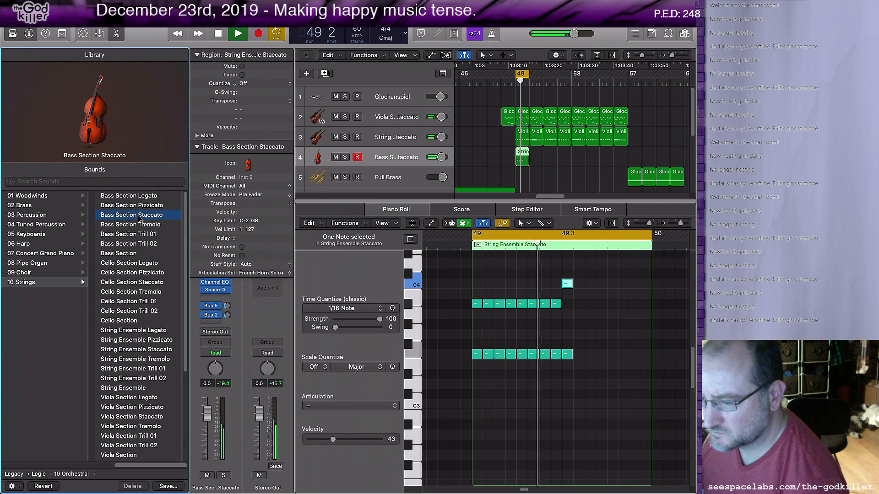
key(space)
click(147, 209)
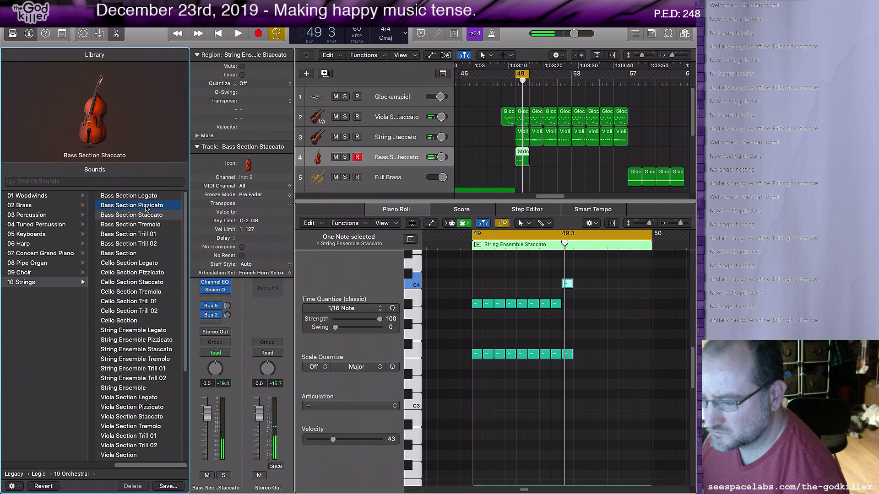
key(space)
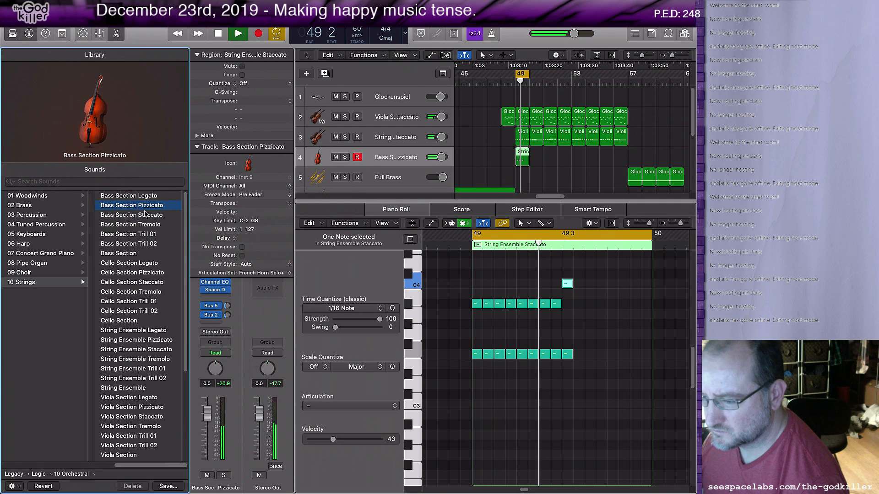
key(space)
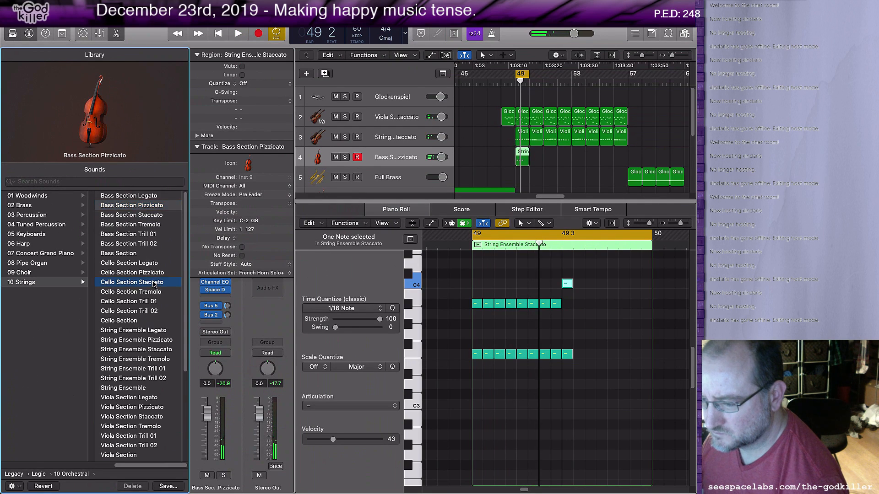
Try Cello Section Staccato on track 4, switch the track back to String Ensemble Staccato, and play the looped bar
key(space)
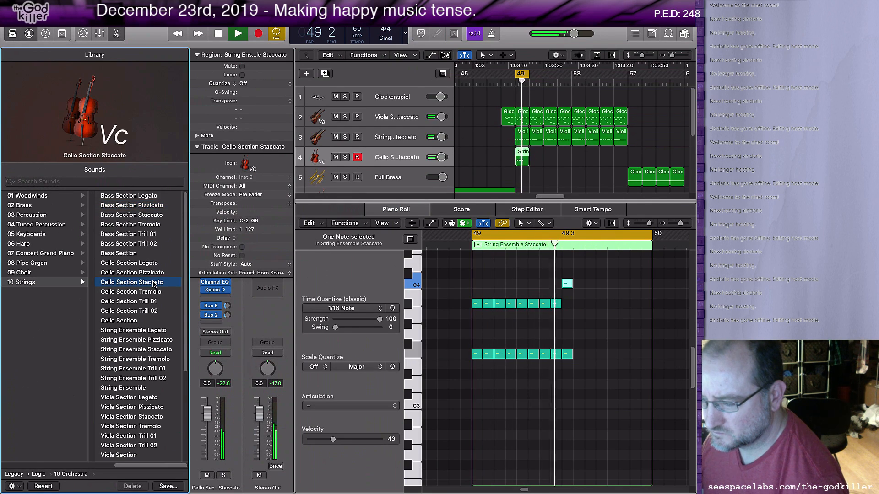
key(space)
click(156, 351)
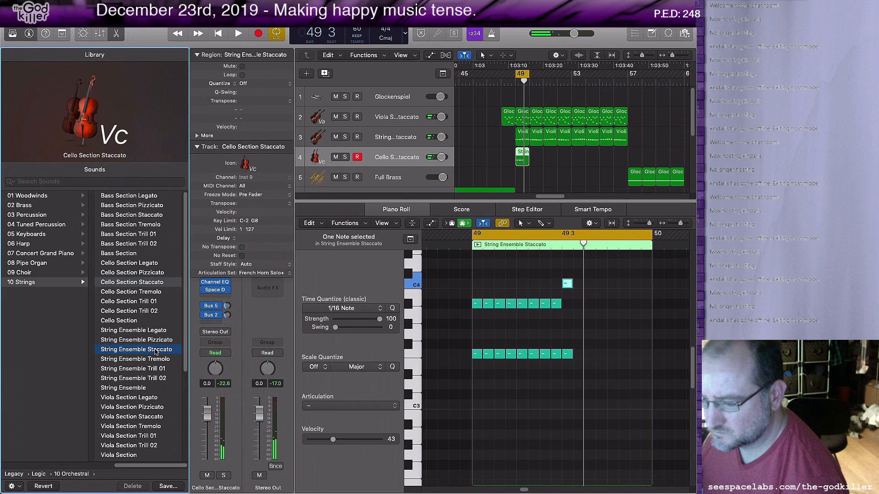
key(space)
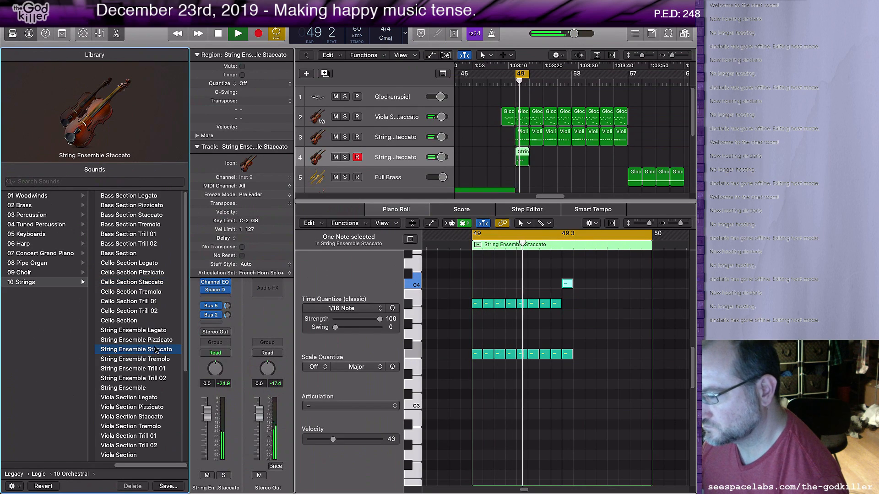
key(space)
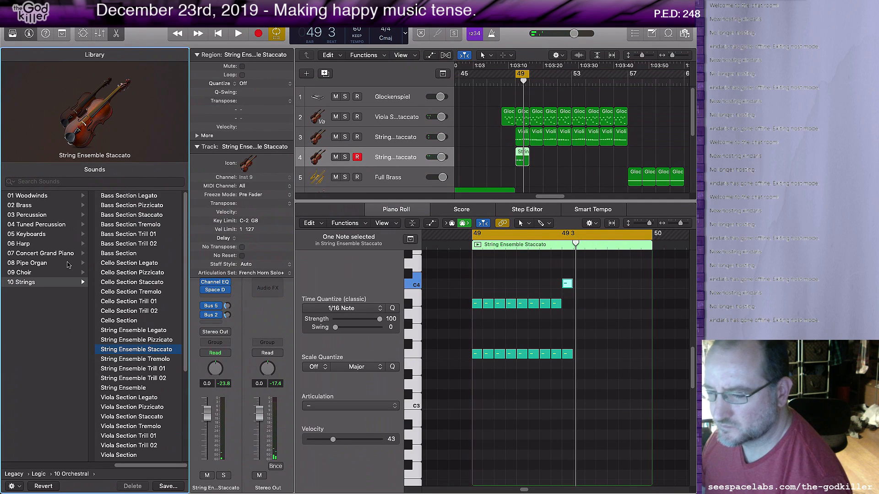
Audition the woodwind sounds Oboe Staccato and Piccolo Flute Staccato on track 4, playing the looped bar with each
click(44, 198)
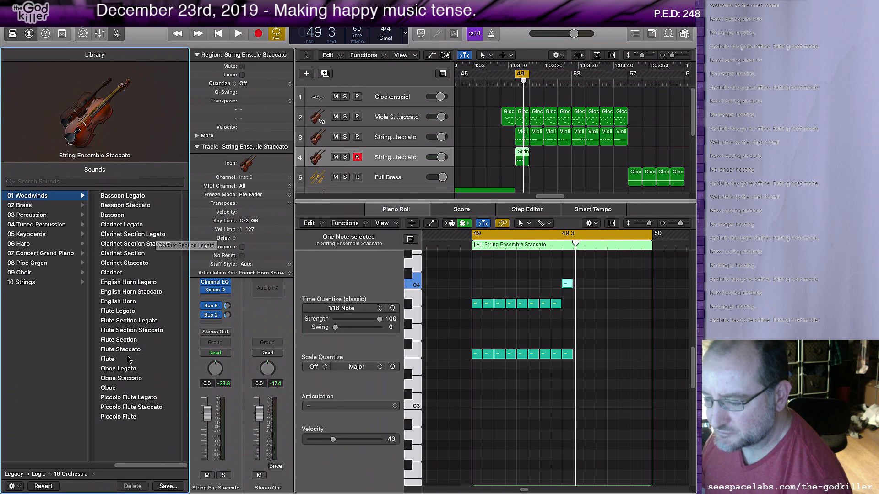
click(133, 379)
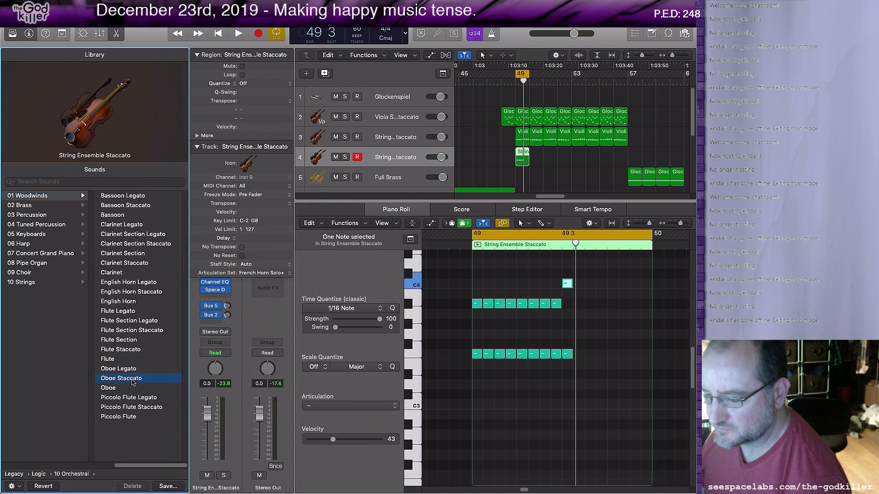
key(space)
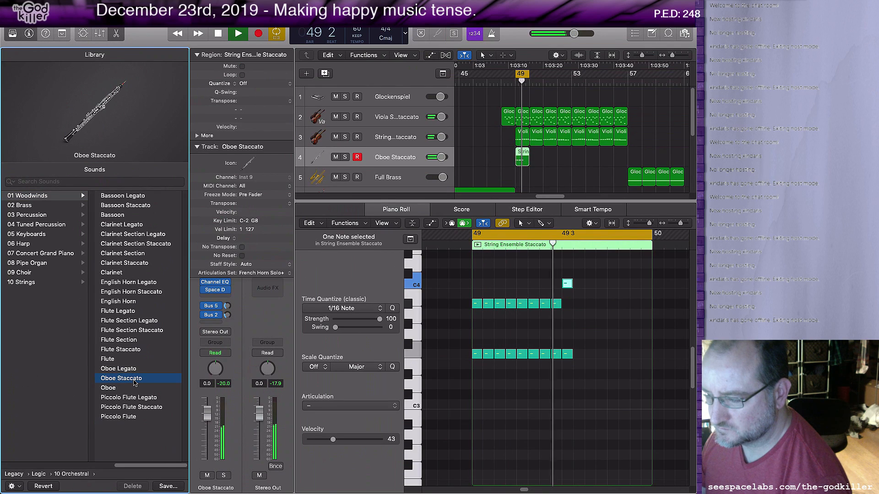
key(space)
click(119, 409)
key(space)
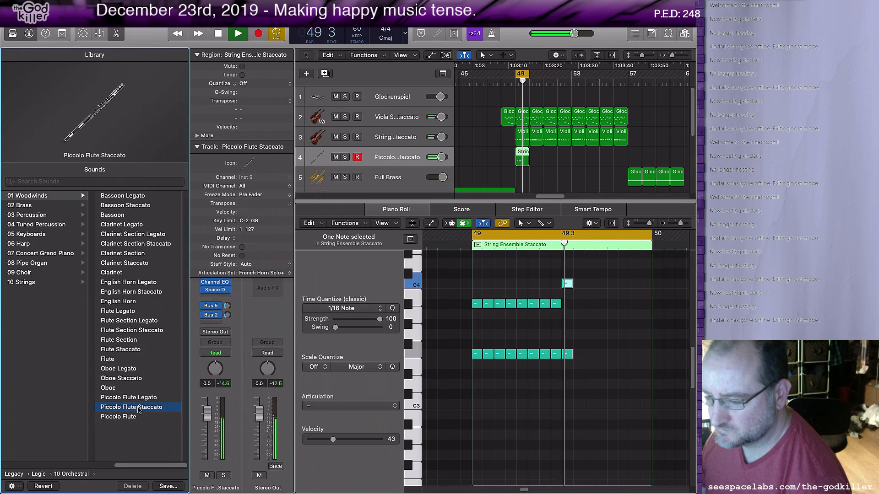
key(space)
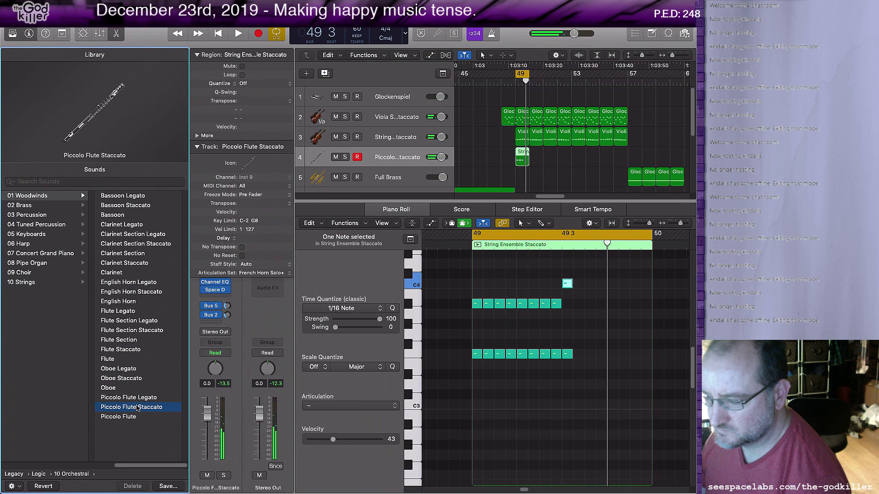
Audition English Horn Staccato and Clarinet Section Staccato on track 4 over the looped bar
click(142, 292)
key(space)
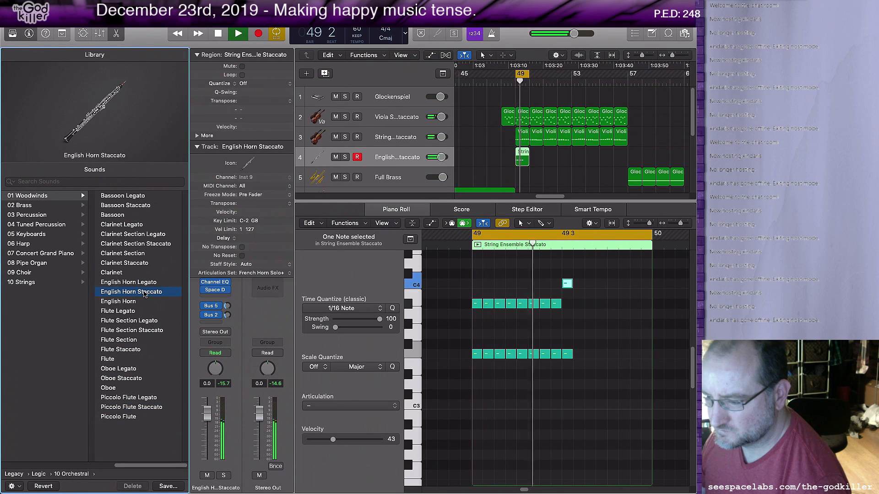
click(160, 244)
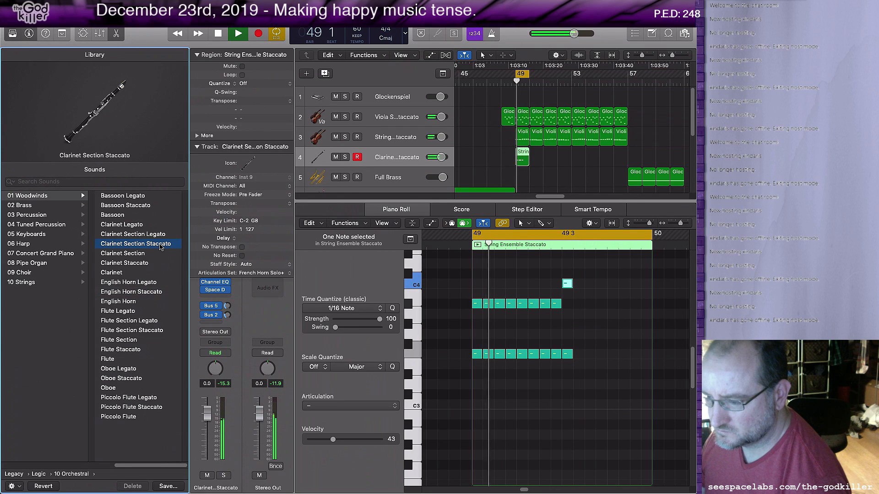
key(space)
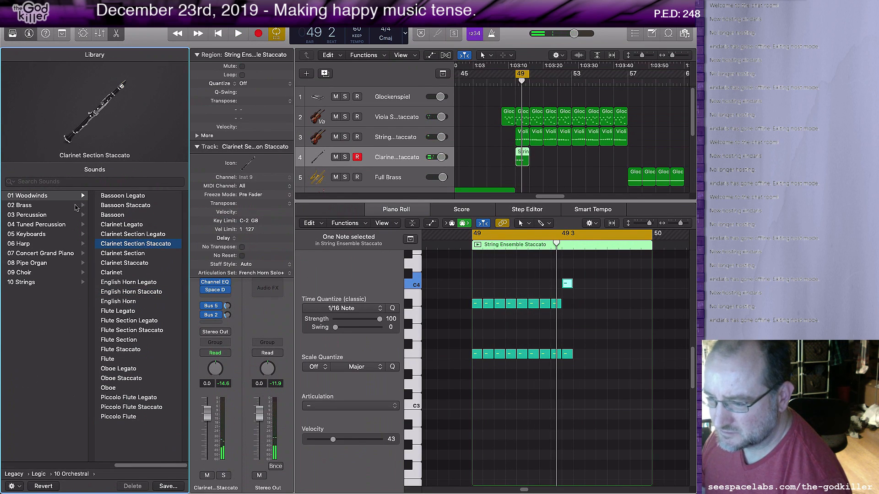
Restore the String Ensemble Staccato sound on track 4 and play the looped bar
click(23, 282)
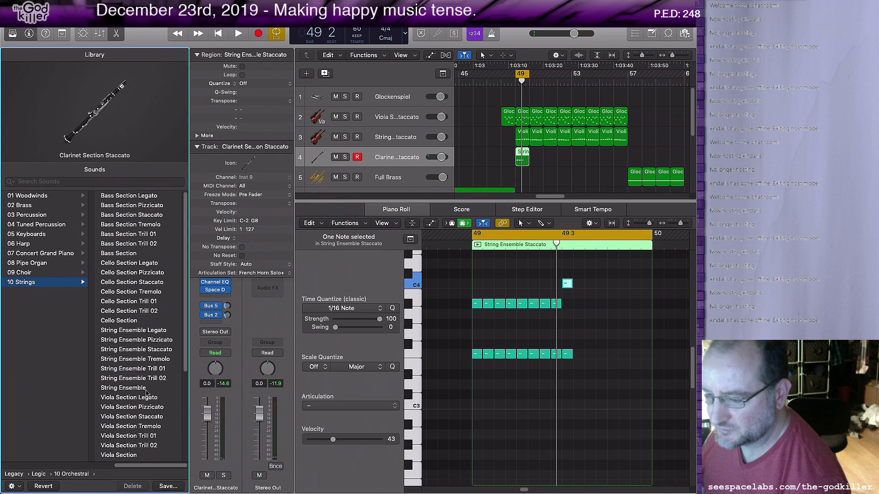
click(161, 349)
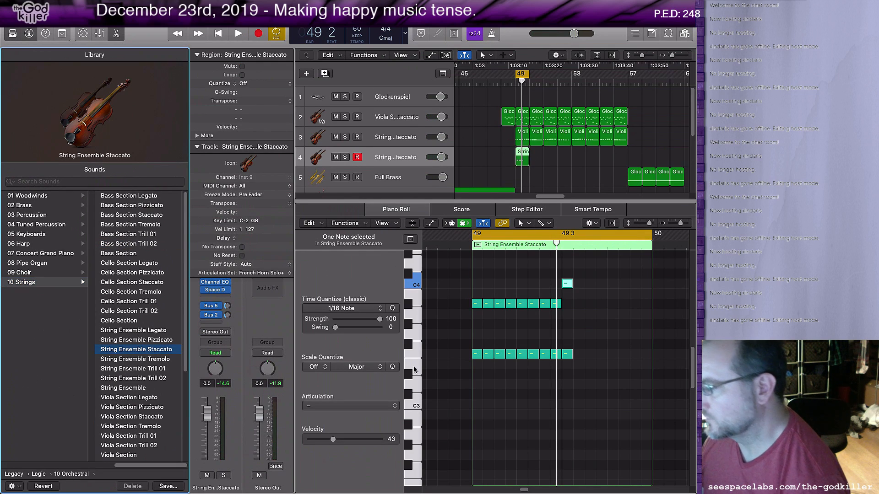
key(space)
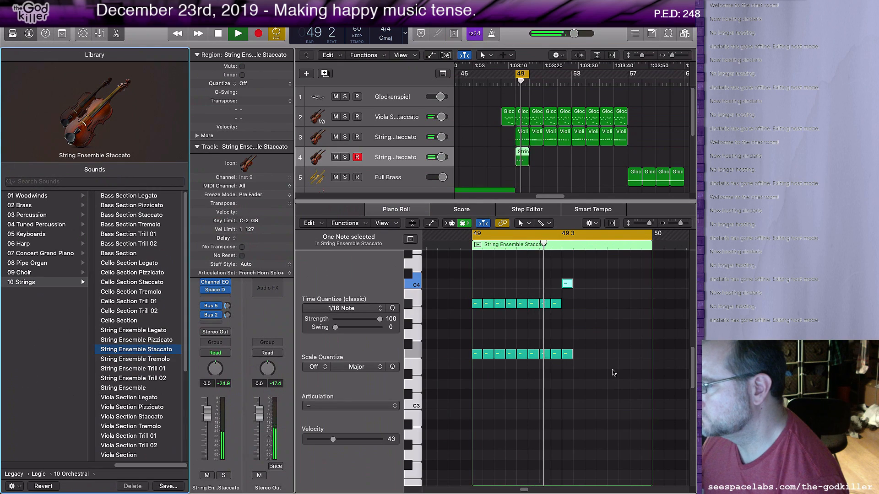
key(space)
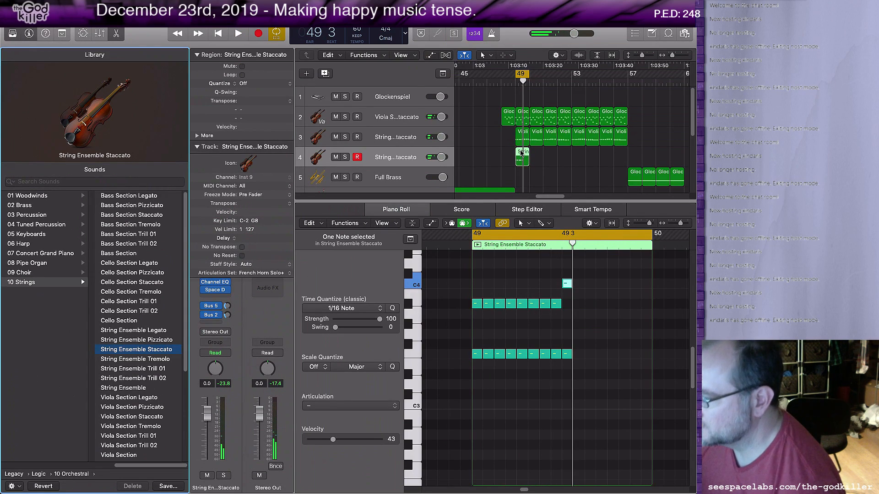
Repeat track 4's bar 49 String Ensemble Staccato region into bar 50
click(521, 153)
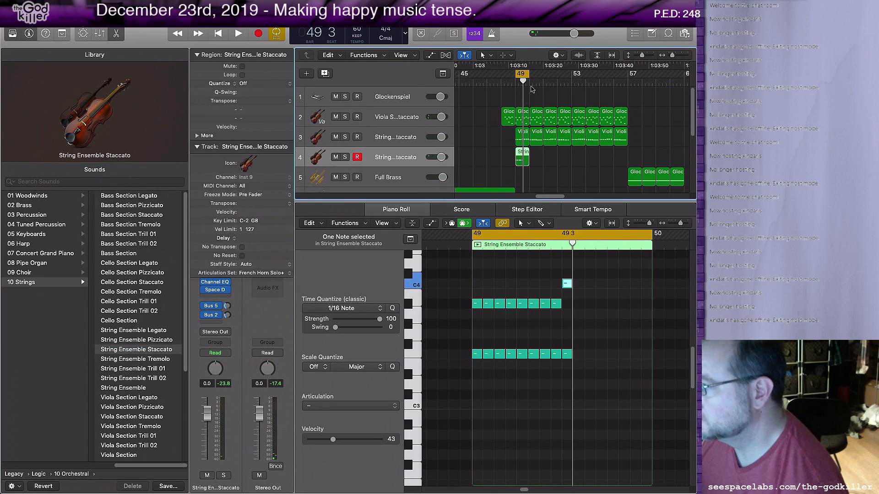
key(super+r)
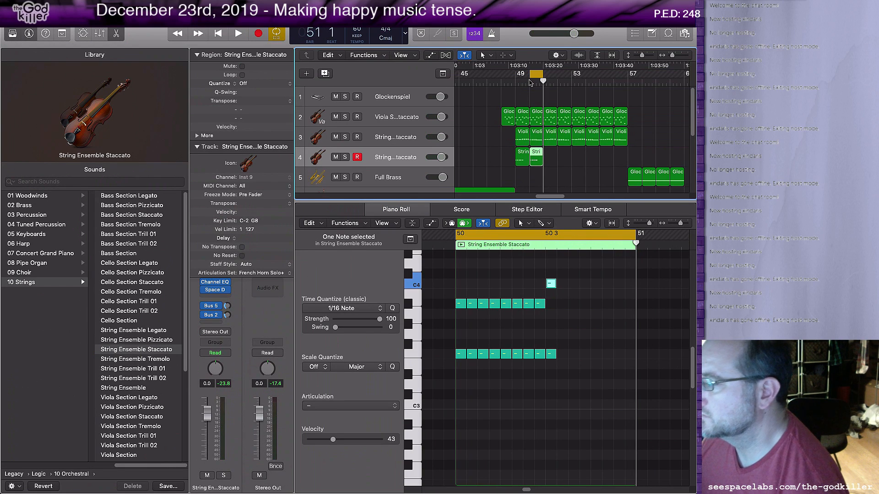
In the bar 50 region, raise the first eight F3 notes to D#4 and the ninth to F4, and play the looped bar
scroll(570, 384, up, 4)
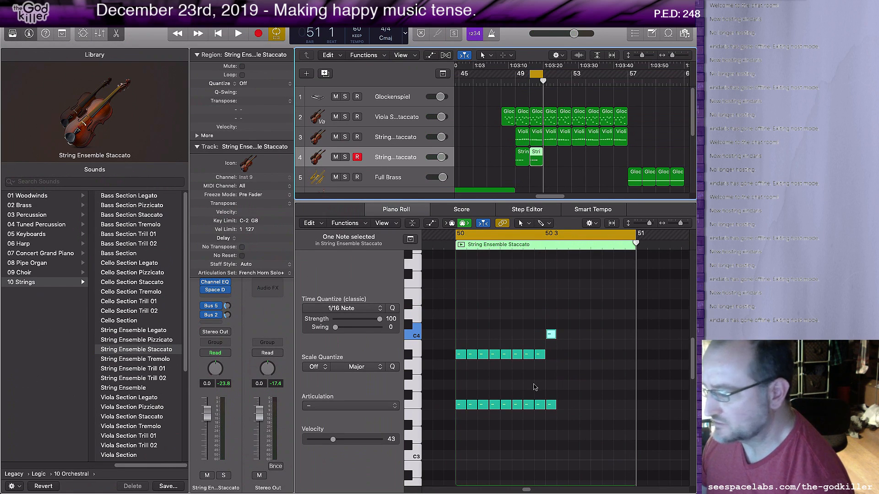
click(417, 354)
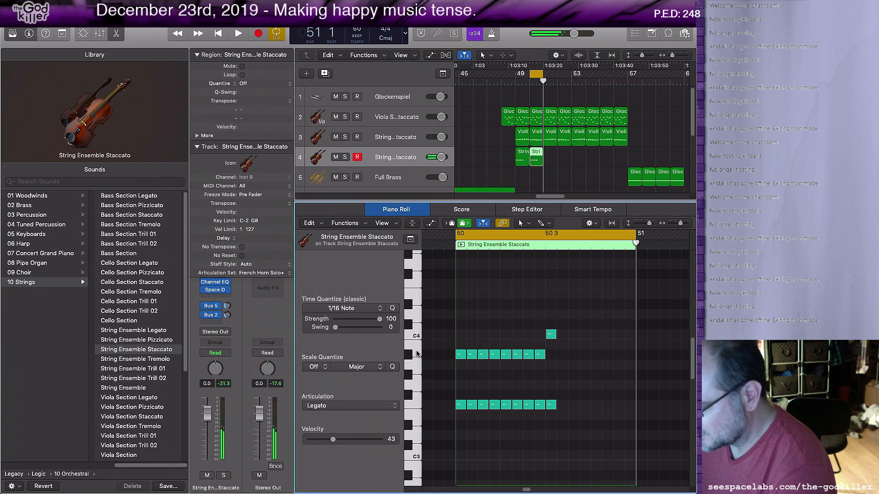
click(408, 356)
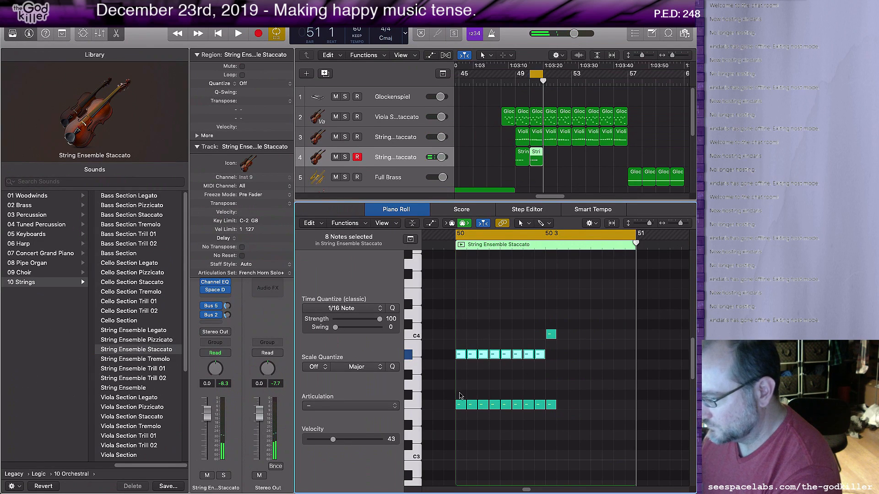
click(413, 400)
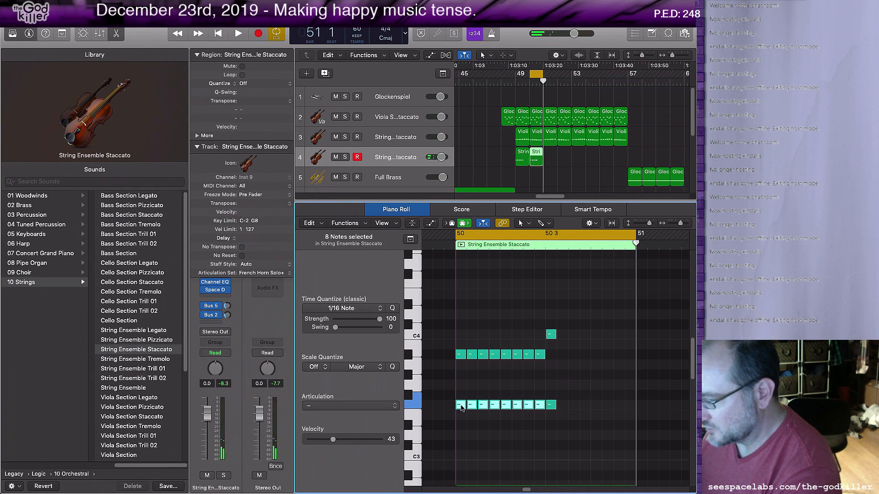
drag(460, 408, 461, 309)
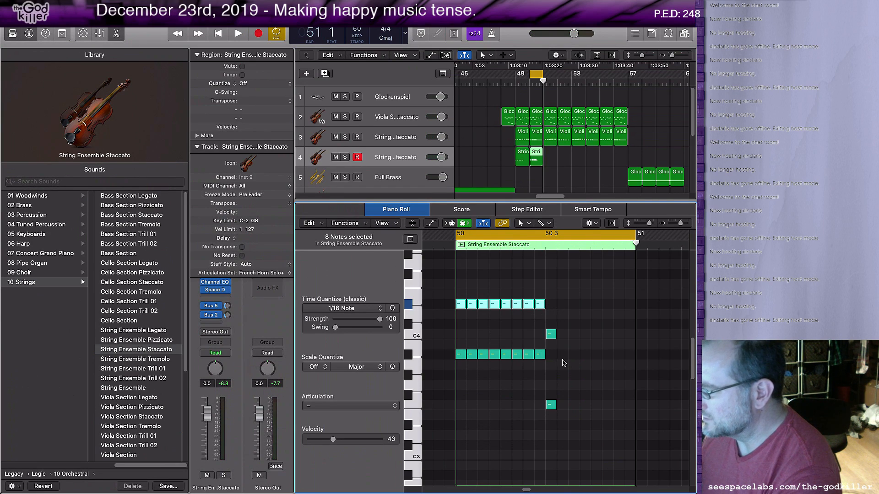
click(552, 406)
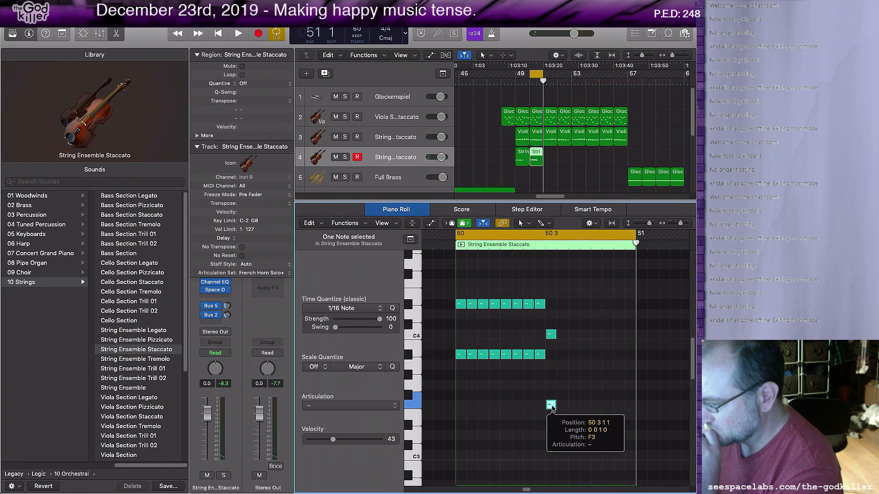
drag(551, 406, 550, 290)
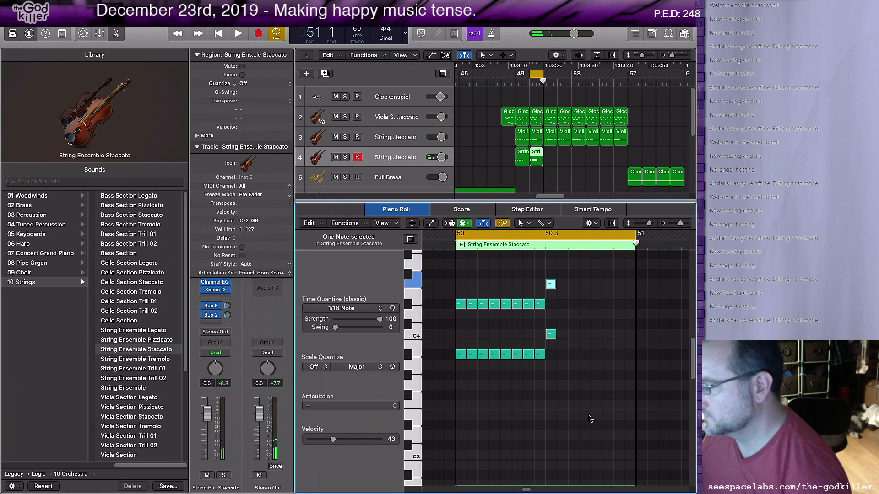
key(space)
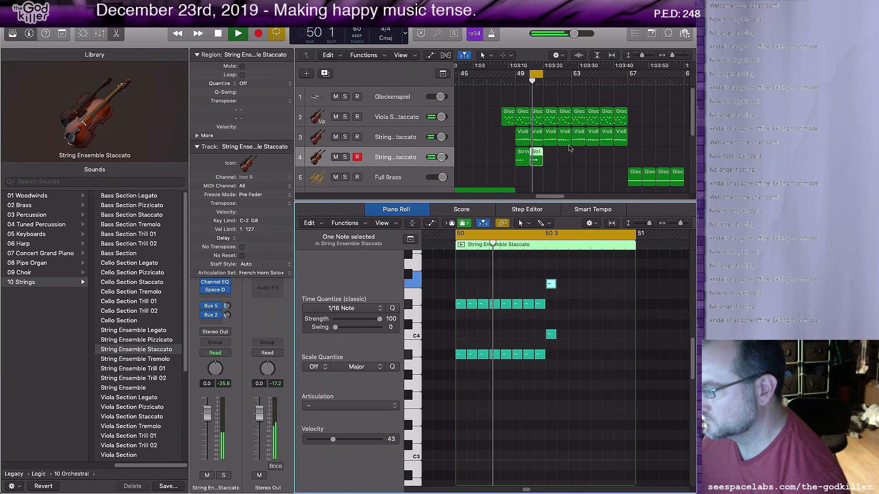
key(space)
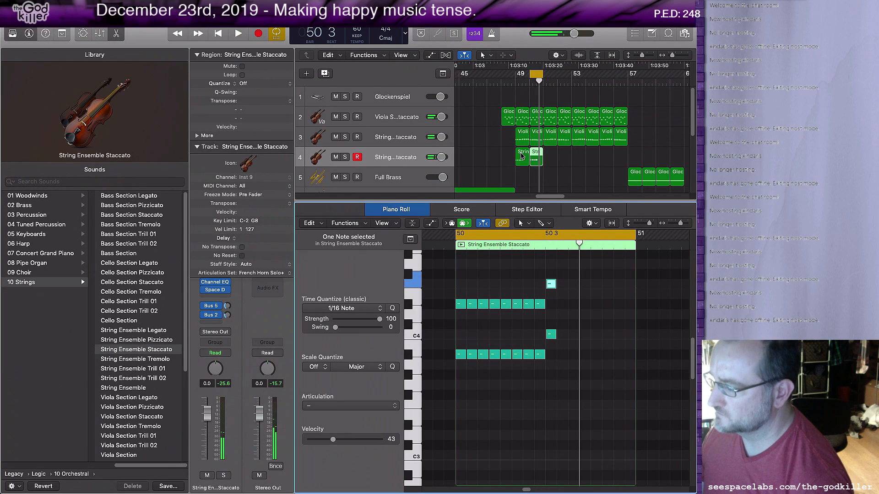
Set the cycle range to track 4's two regions in bars 49 and 50, and play the loop
shift+click(521, 157)
key(u)
key(space)
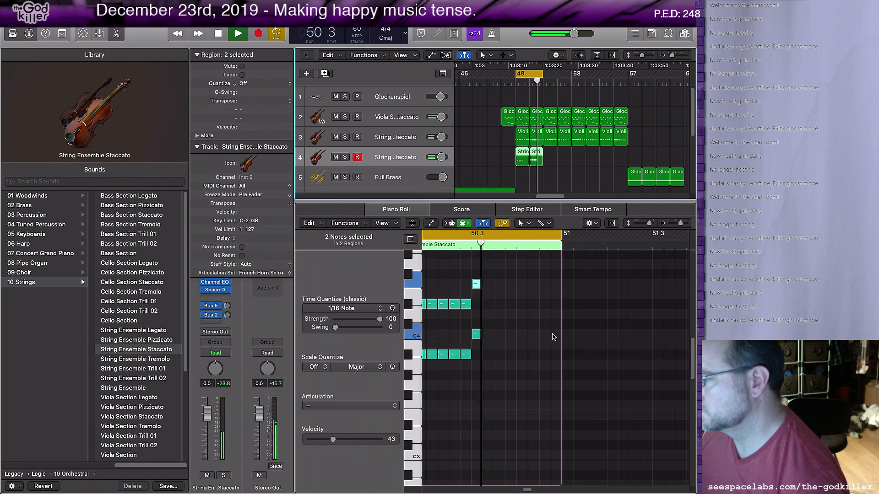
key(space)
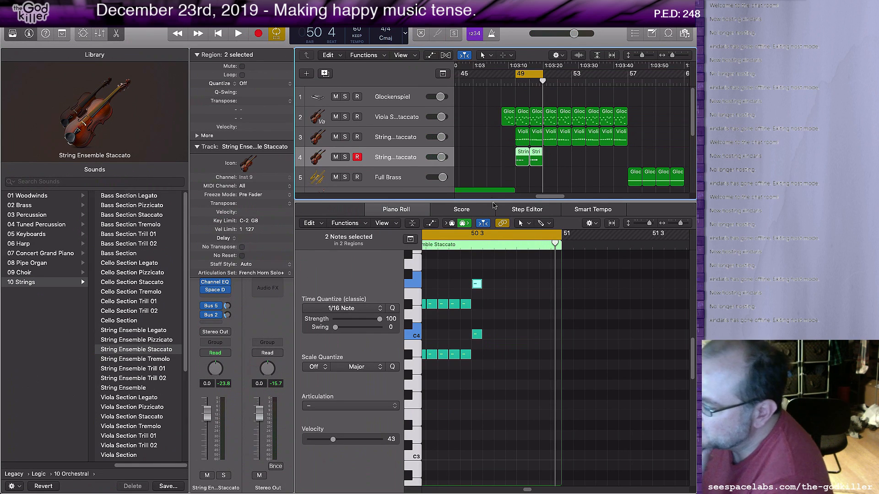
Set the cycle range to the regions on tracks 2 and 3 in bars 31 and 32, and play the loop
drag(547, 196, 515, 210)
key(space)
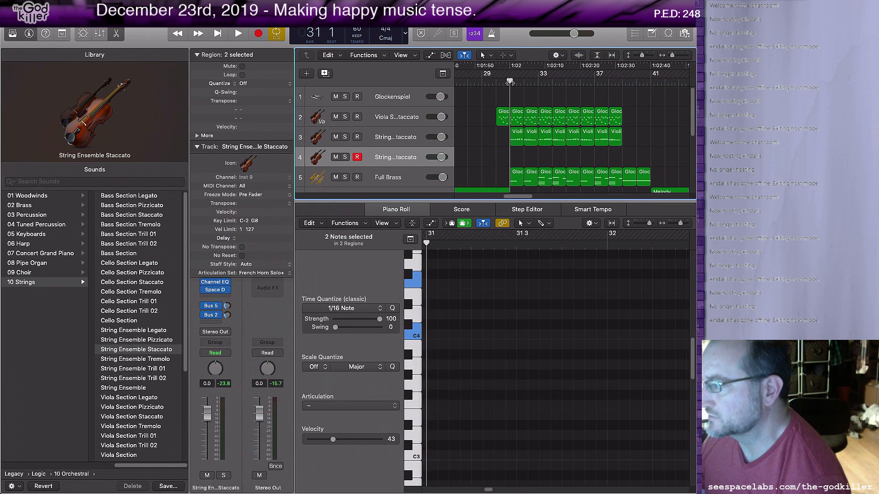
key(space)
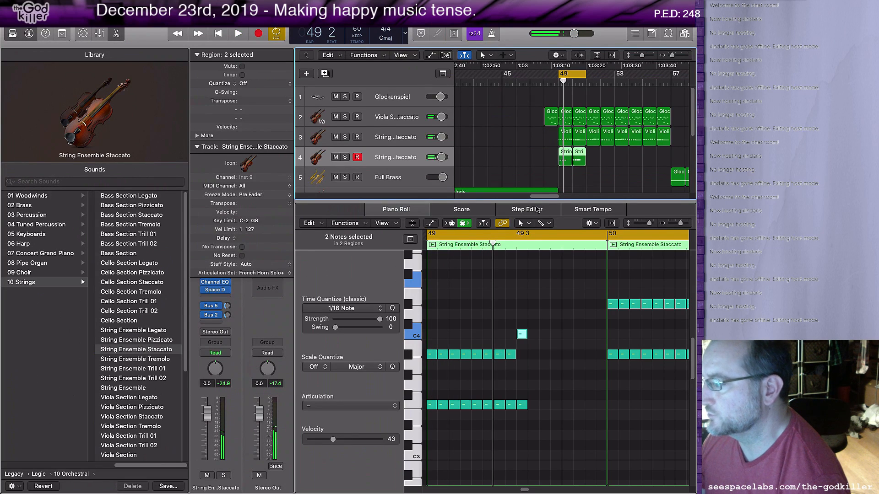
drag(539, 199, 511, 199)
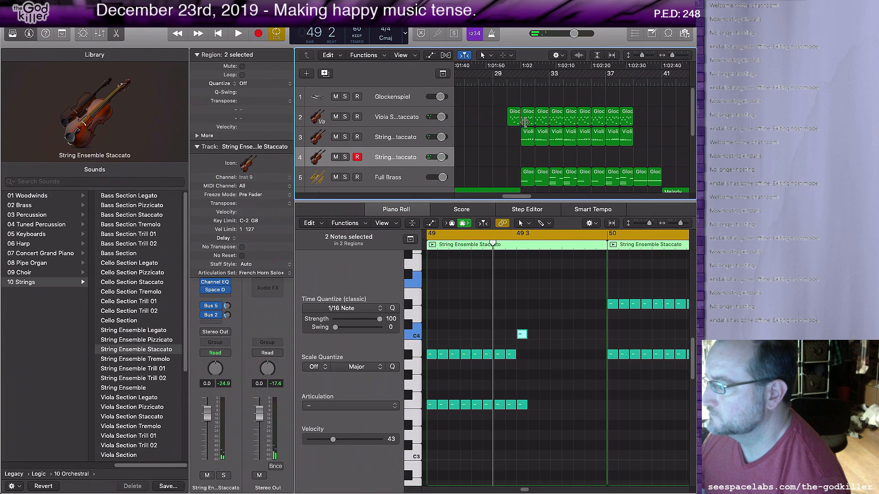
drag(530, 97, 548, 145)
key(space)
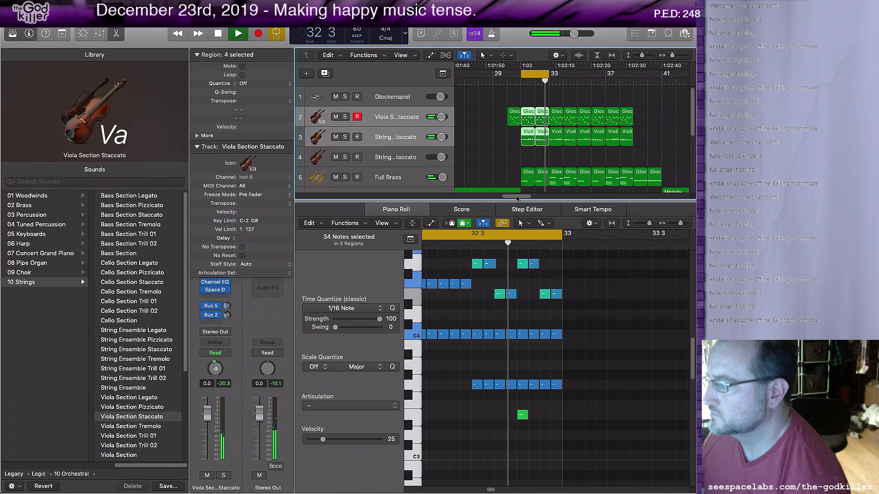
key(space)
Set the cycle range to the regions on tracks 2, 3 and 4 in bars 49 and 50, and play the loop
drag(517, 198, 551, 198)
drag(507, 92, 526, 171)
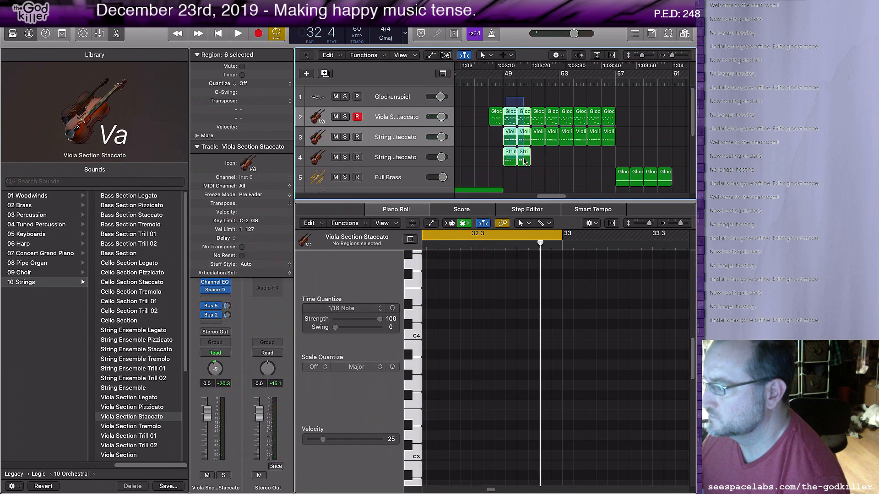
key(space)
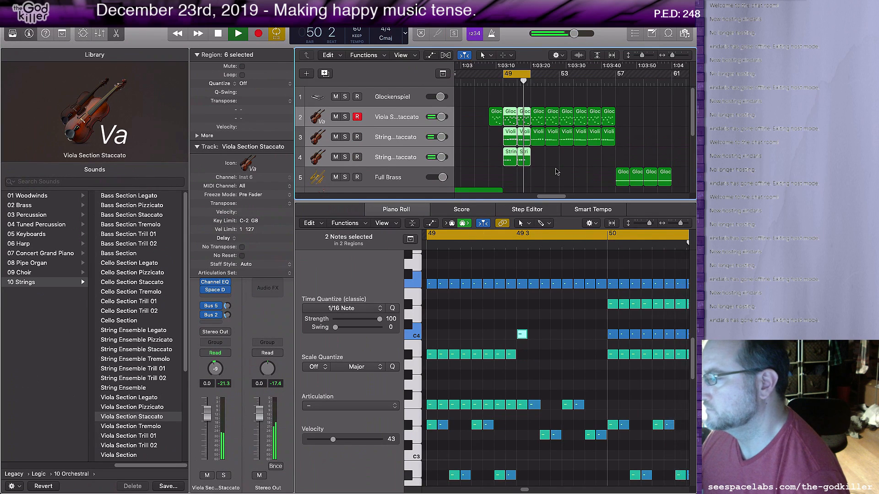
key(space)
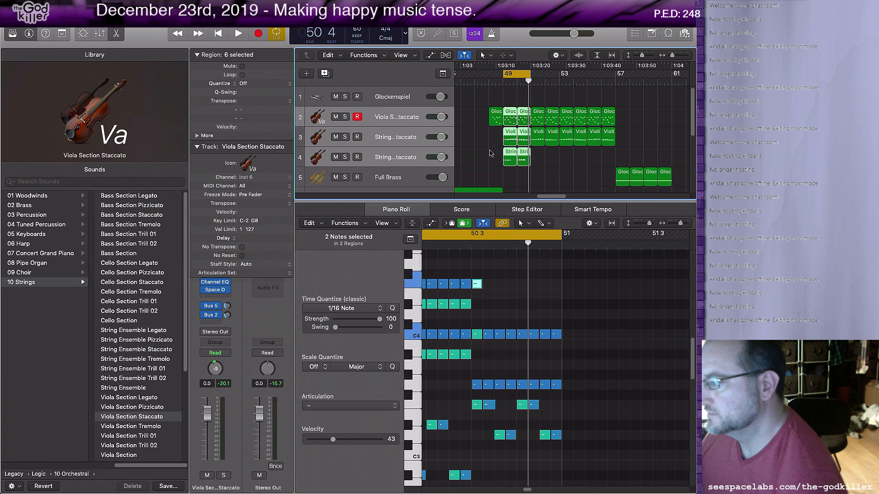
Repeat track 4's two String Ensemble Staccato regions from bars 49 and 50 twice, filling bars 51 to 54
click(510, 152)
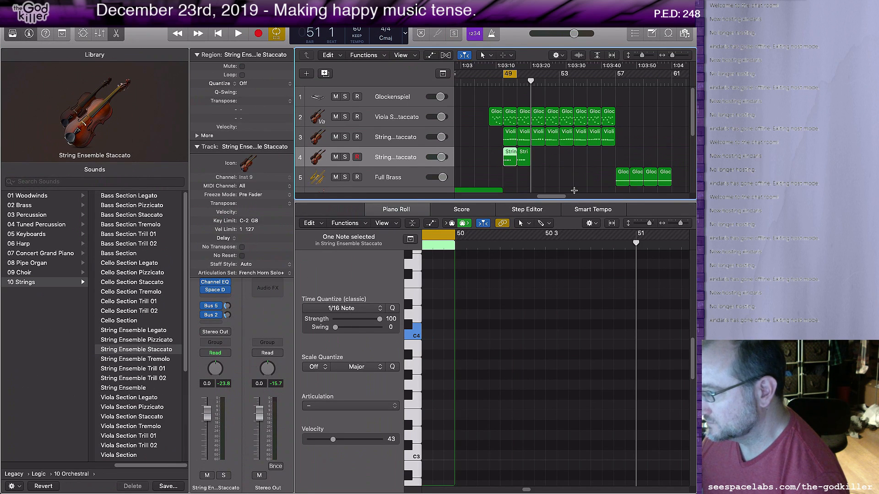
shift+click(524, 158)
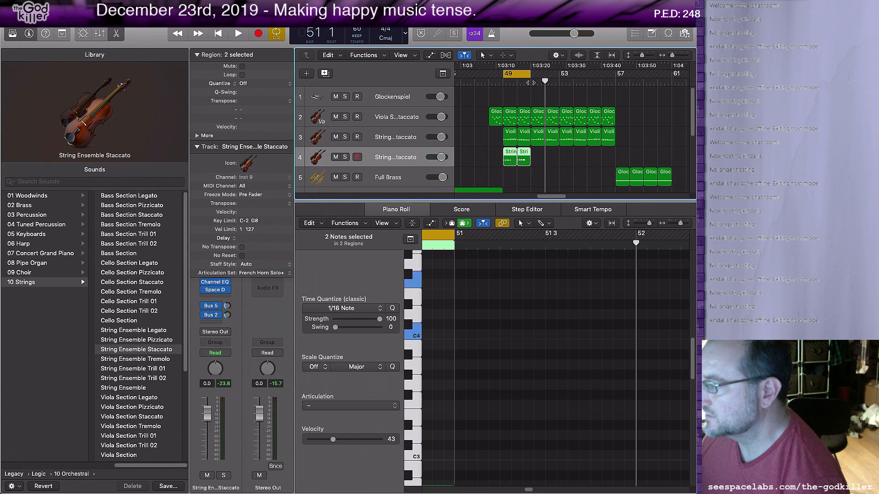
key(super+r)
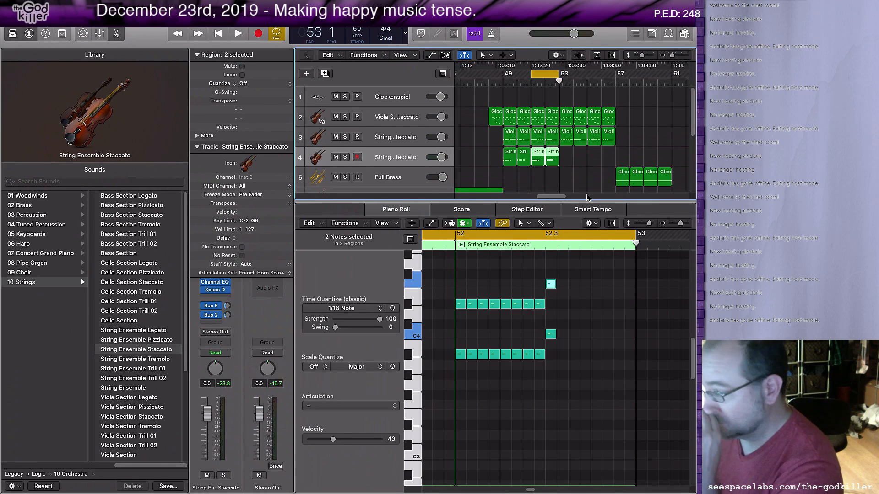
key(super+r)
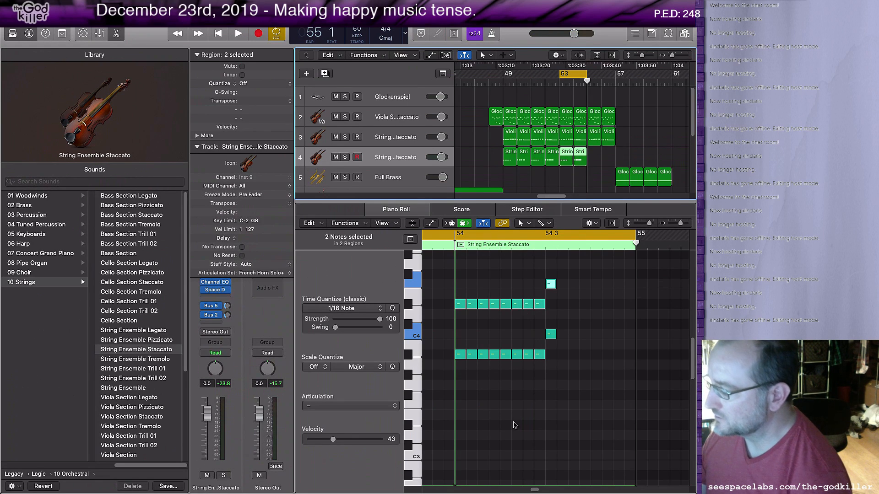
In track 4's bar 53 region, raise the first eight F3 notes to F4 and play the region
drag(535, 490, 533, 490)
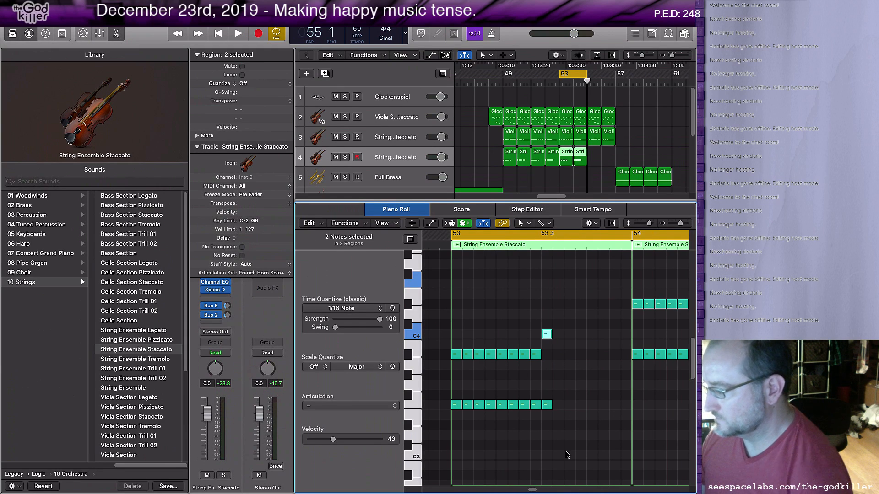
drag(571, 393, 455, 417)
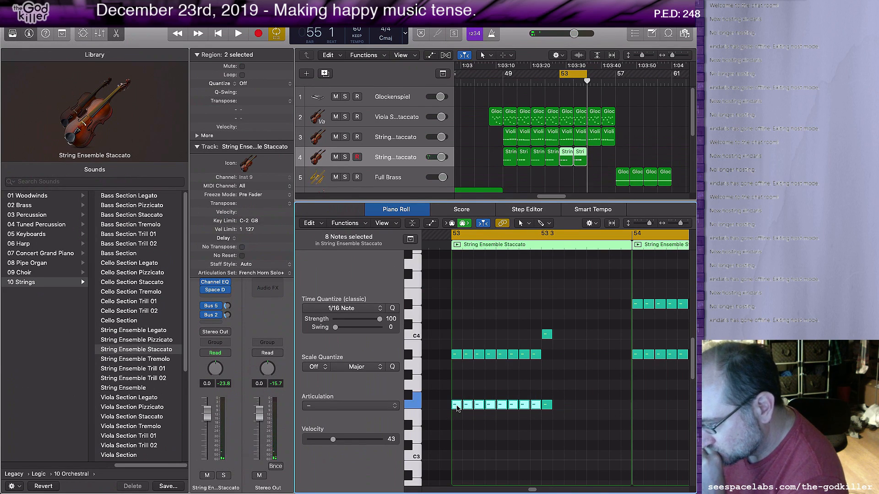
drag(457, 406, 457, 284)
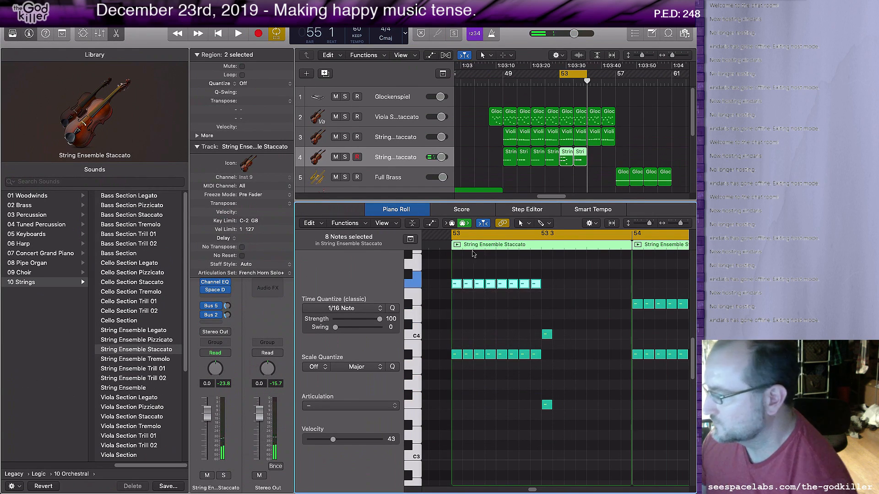
click(456, 245)
key(space)
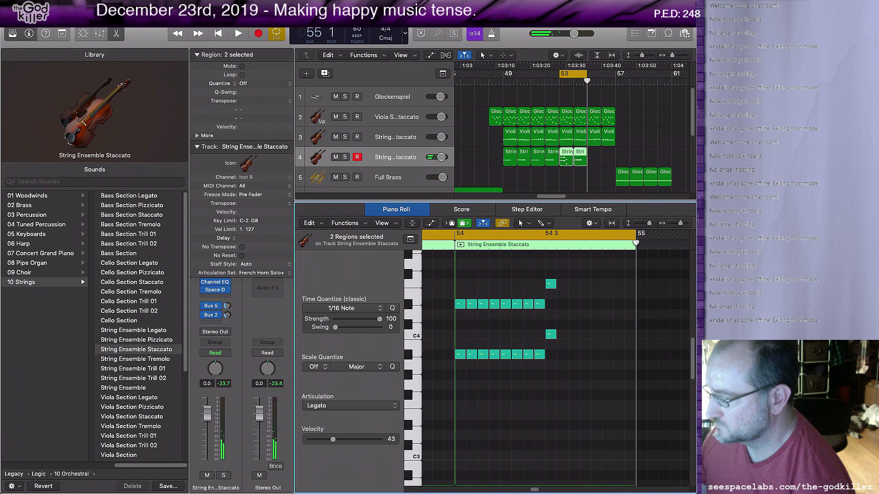
In track 4's bar 54 region, raise the eight A#3 notes to A#4 and play the looped bars
drag(535, 489, 533, 489)
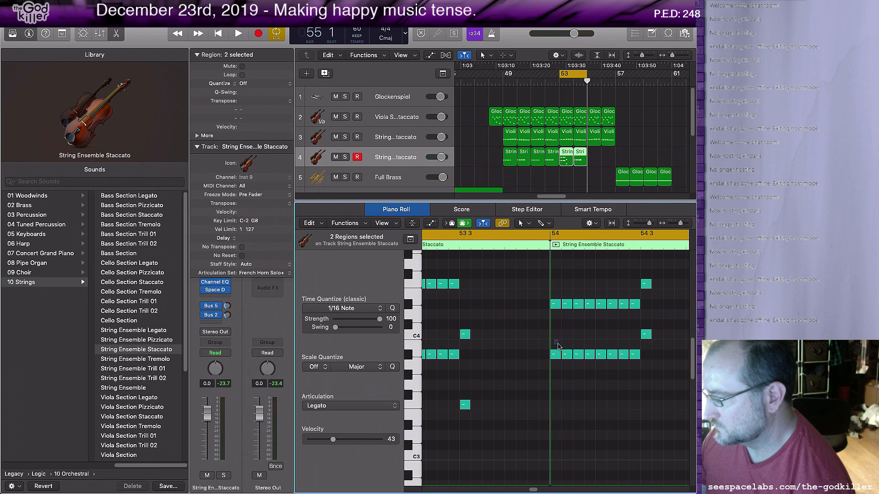
drag(557, 346, 640, 376)
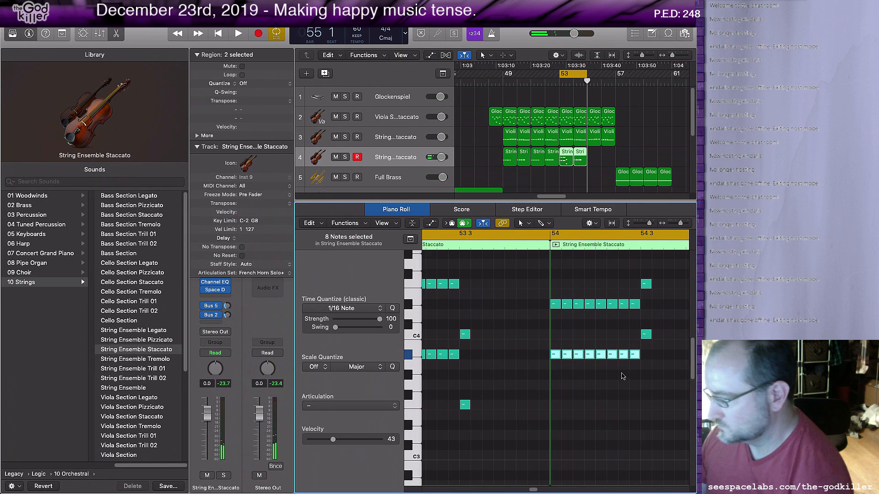
scroll(585, 350, up, 3)
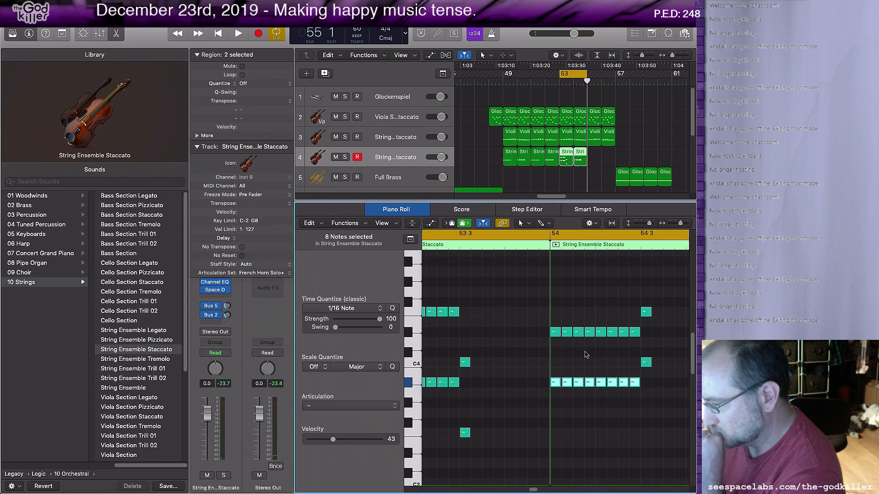
mouse_move(554, 397)
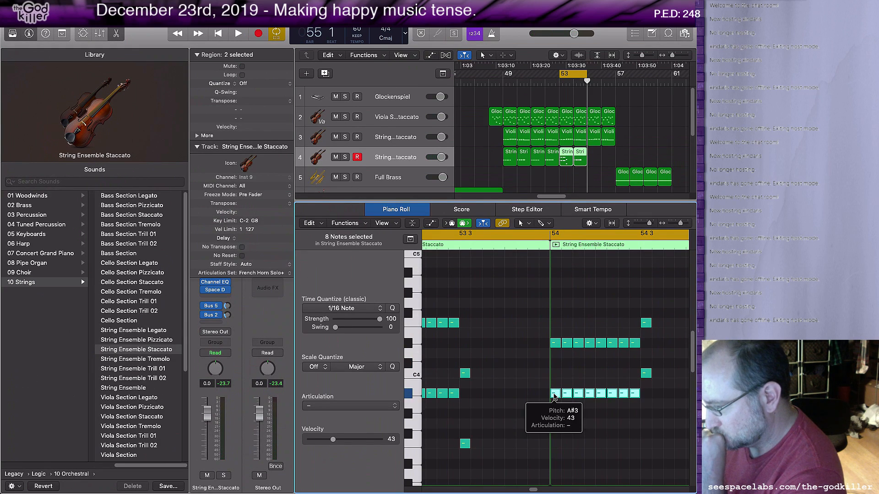
drag(555, 396, 552, 275)
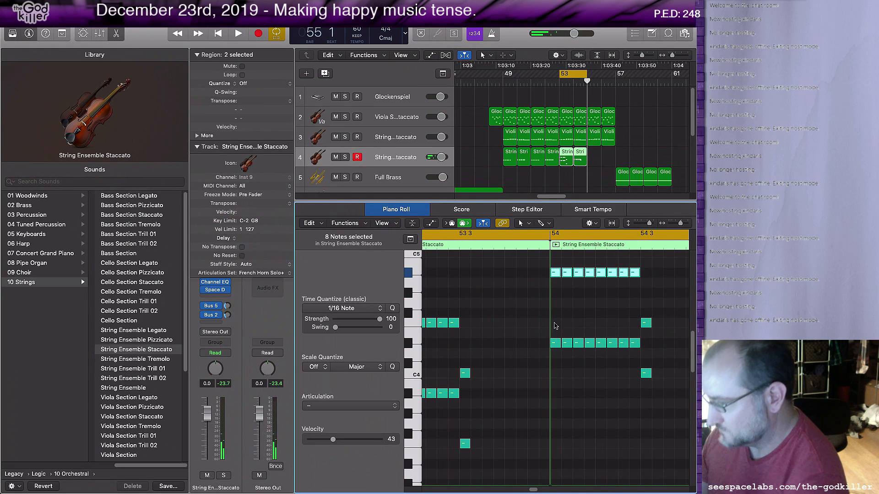
key(space)
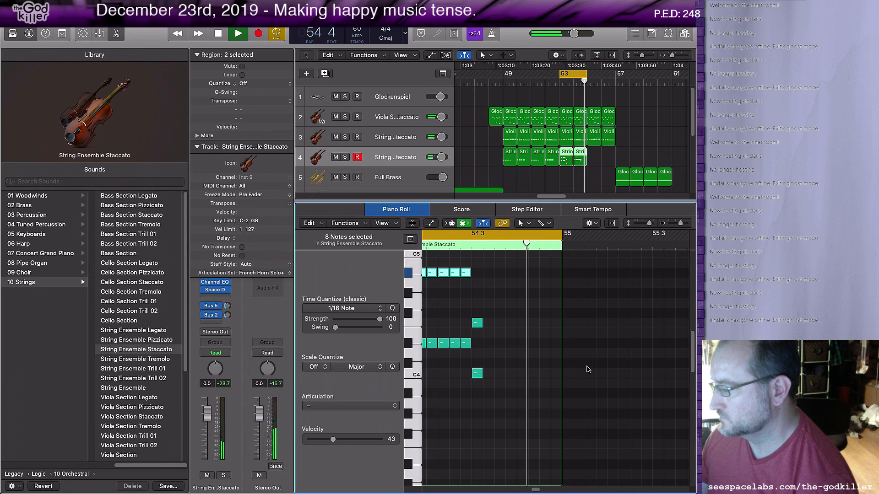
key(space)
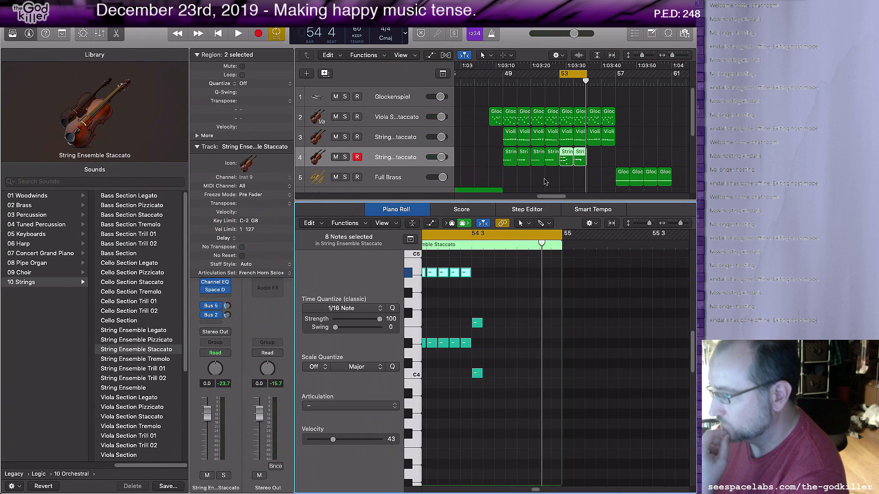
Copy track 4's bar 53 String Ensemble Staccato region into bar 55
click(567, 153)
click(596, 157)
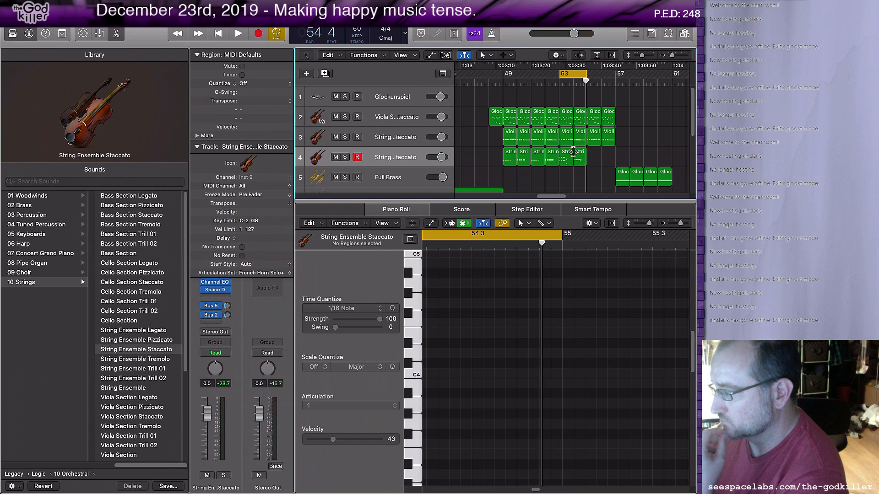
click(566, 154)
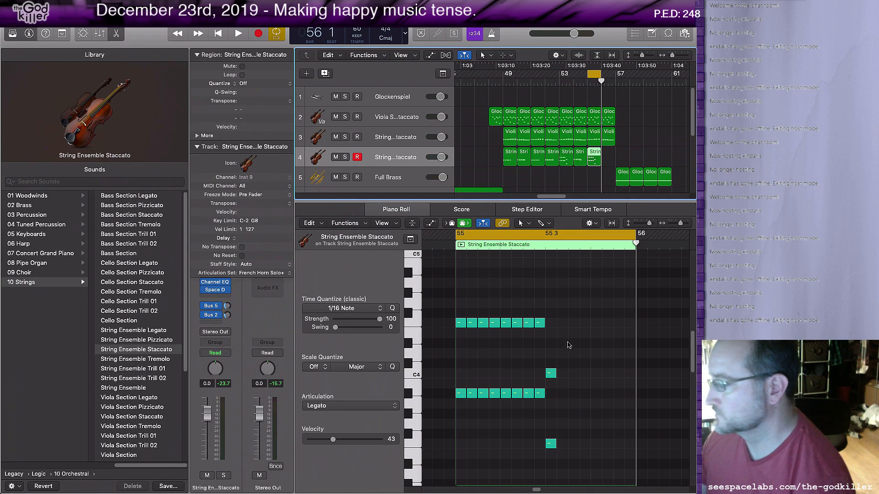
In the bar 55 region, duplicate the eight A#3 notes an octave higher at A#4, keeping the originals, and play the looped bar
drag(460, 387, 545, 405)
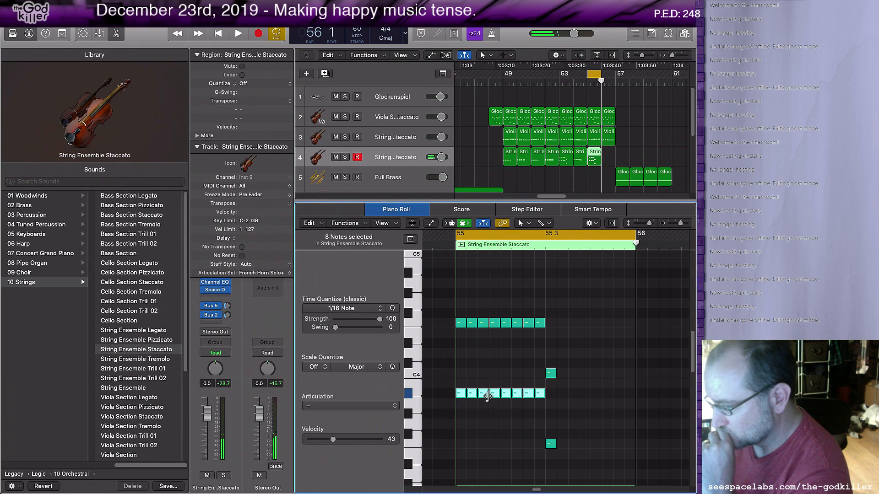
click(461, 394)
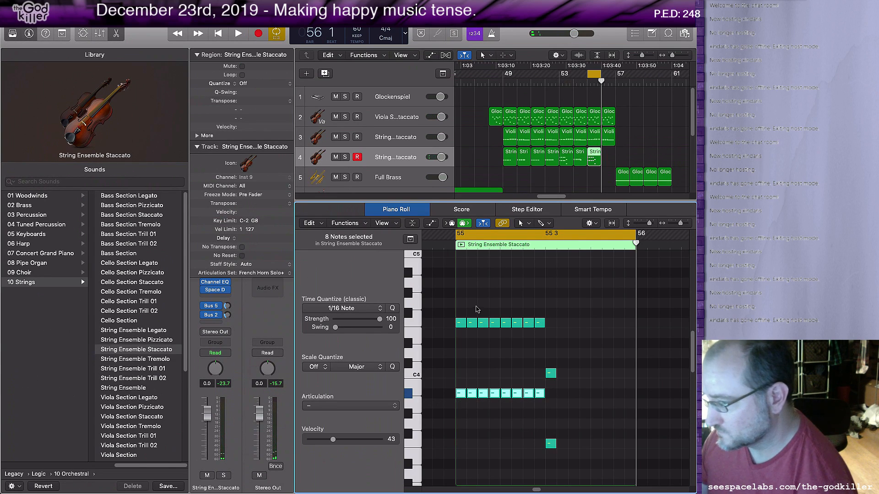
click(410, 274)
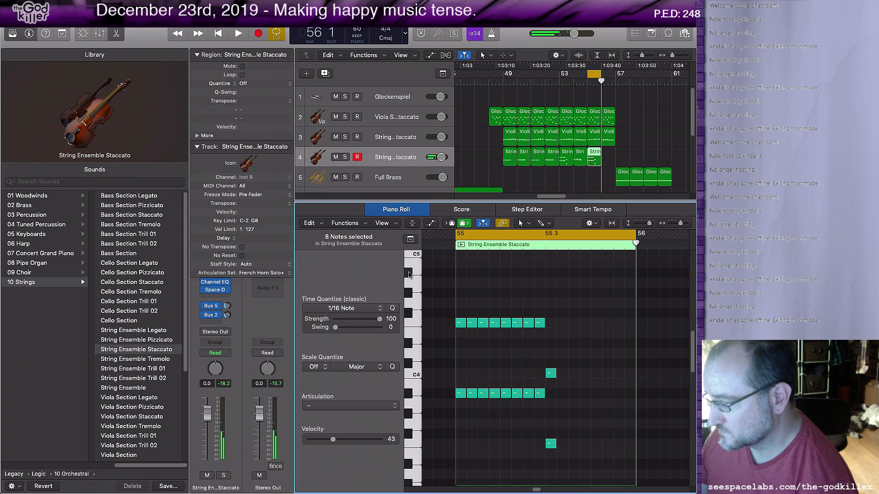
click(462, 273)
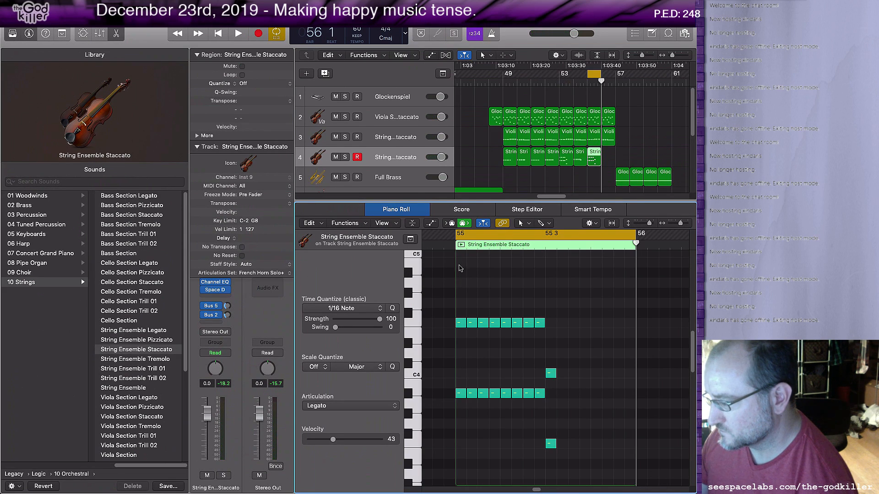
drag(462, 379, 554, 408)
drag(462, 396, 462, 276)
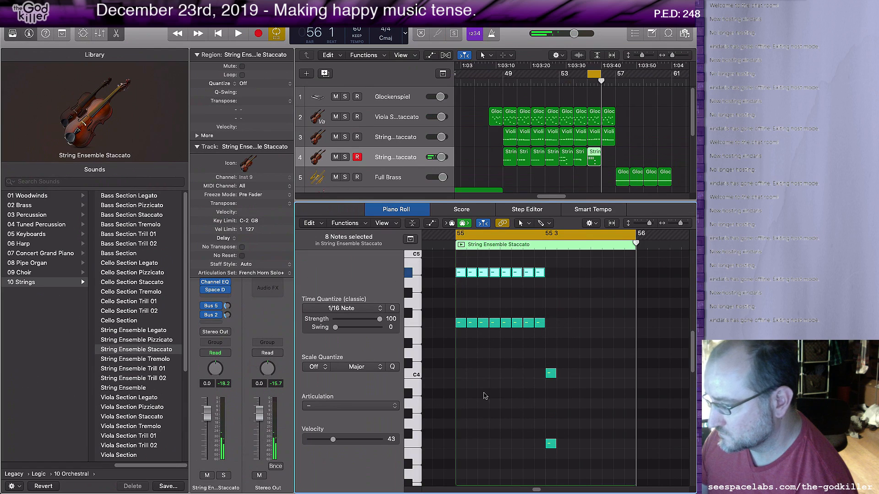
click(456, 247)
key(super+v)
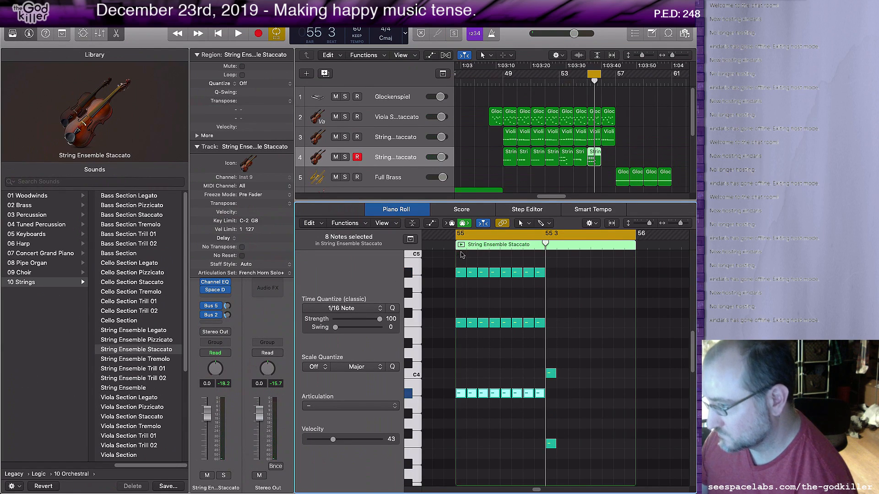
key(space)
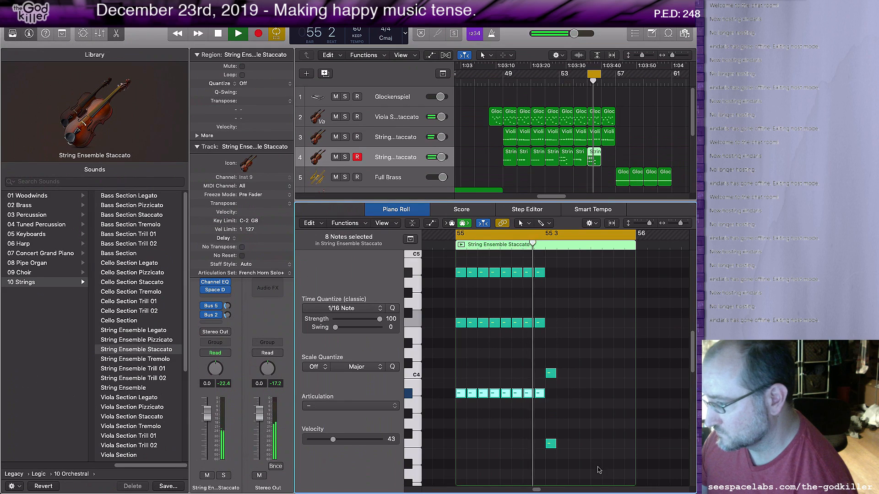
key(space)
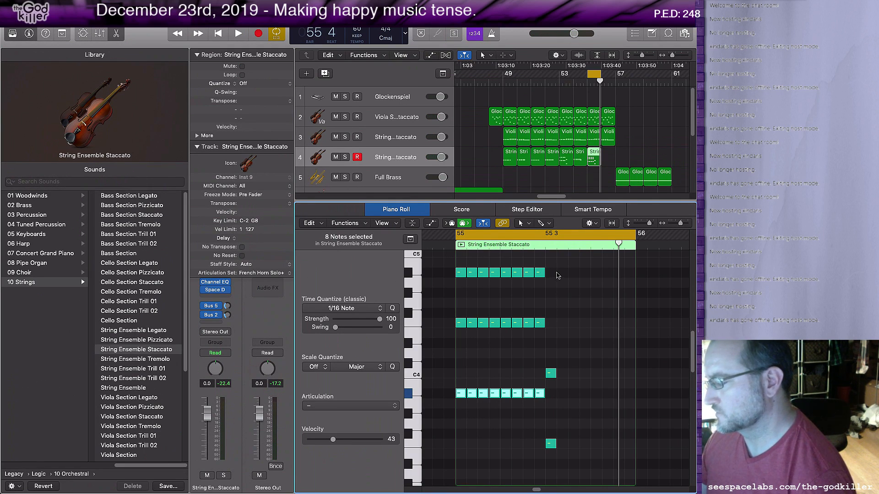
Copy the eighth A#3, F4 and A#4 notes of the bar 55 region and paste them at the bar's eleventh and fourteenth sixteenths
drag(538, 264, 545, 407)
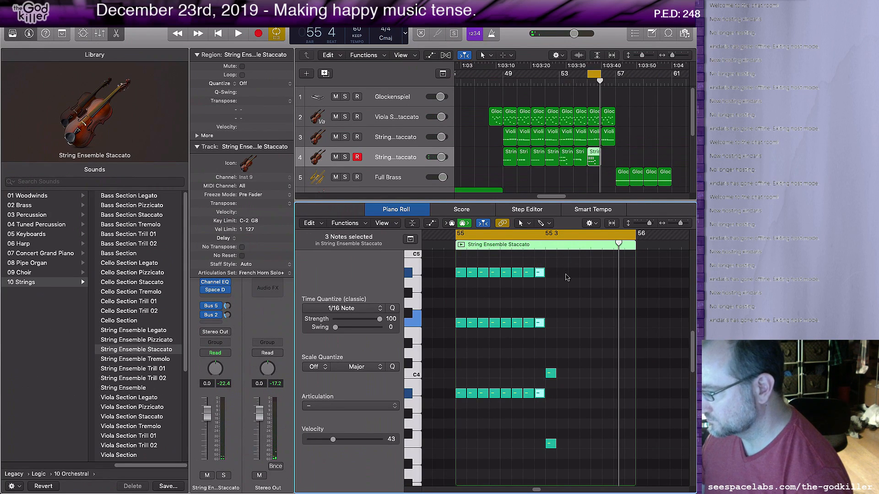
click(568, 250)
key(super+v)
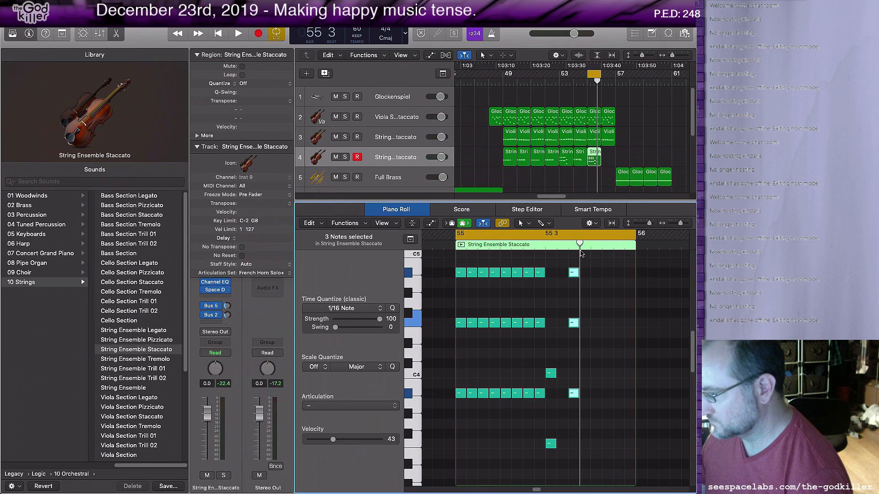
click(601, 250)
key(super+v)
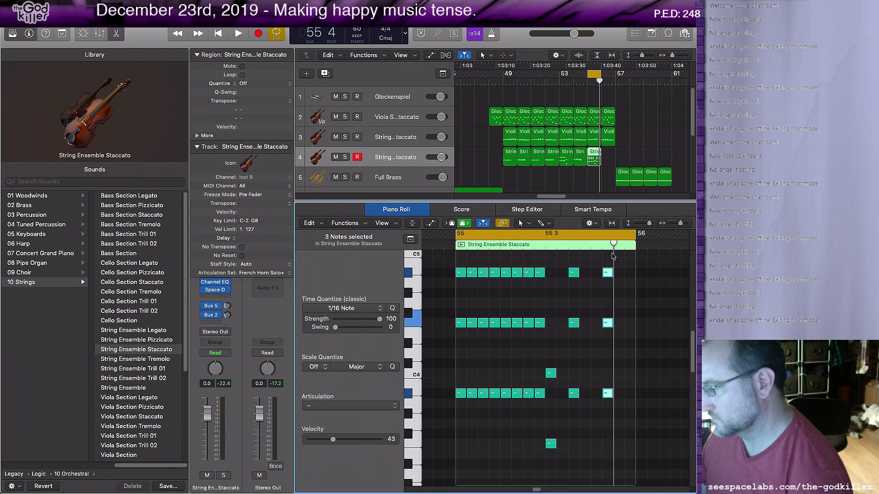
Play the looped bar 55 to hear the A#3, F4 and A#4 notes pasted near its end
drag(599, 268, 623, 408)
key(space)
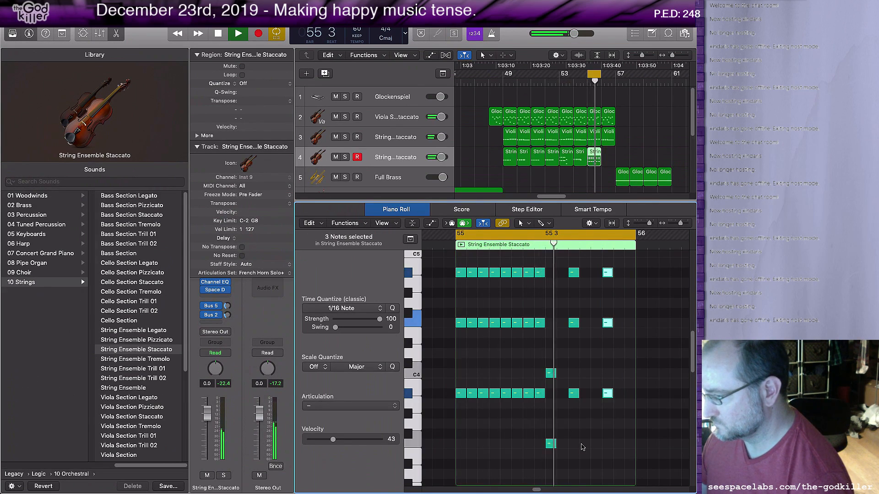
key(space)
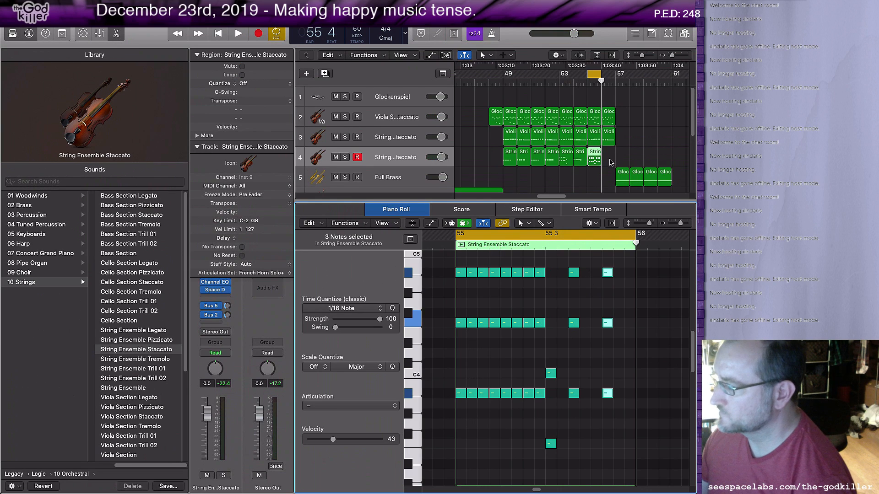
Set the loop range to bars 49 to 56 around the regions on tracks 2 to 4 and play it
drag(628, 164, 521, 120)
drag(508, 108, 508, 107)
key(u)
key(space)
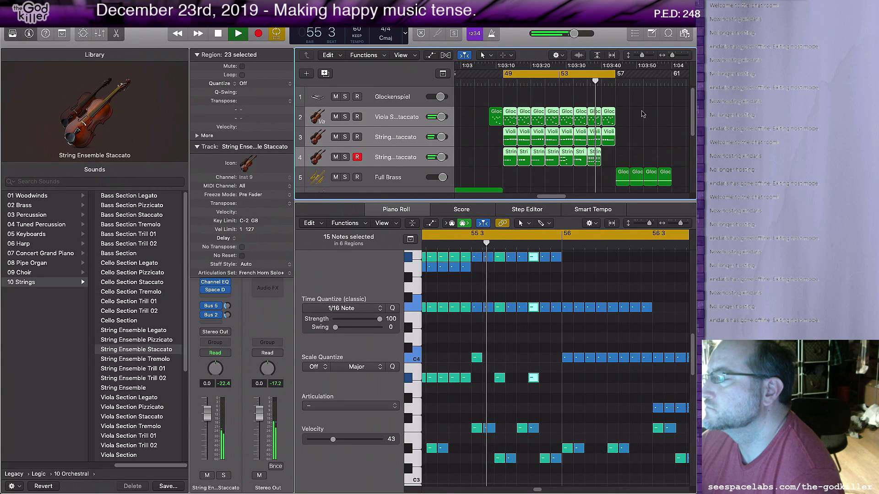
key(space)
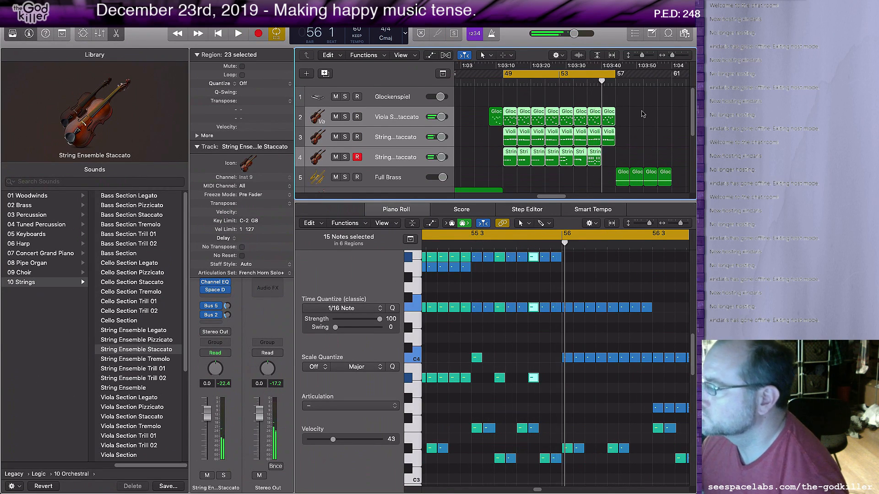
Try a copy of track 4's bar 55 region in bar 56, without its single C4 and F3 notes
click(606, 156)
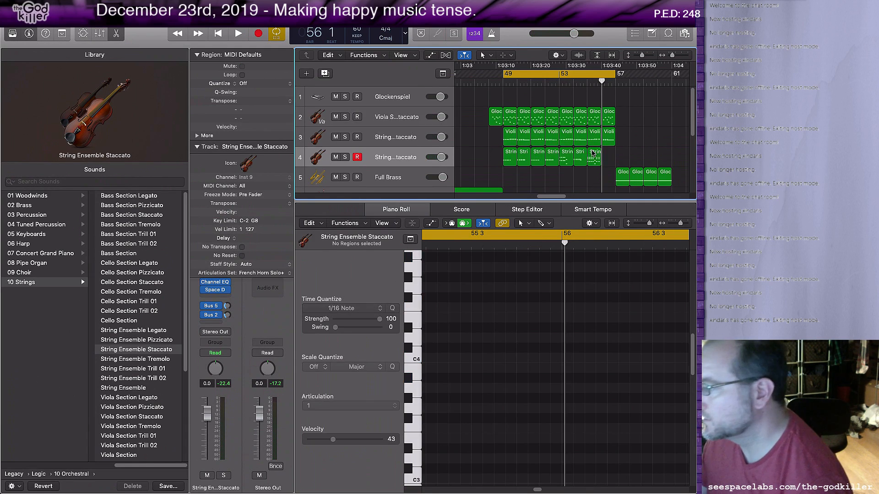
click(593, 154)
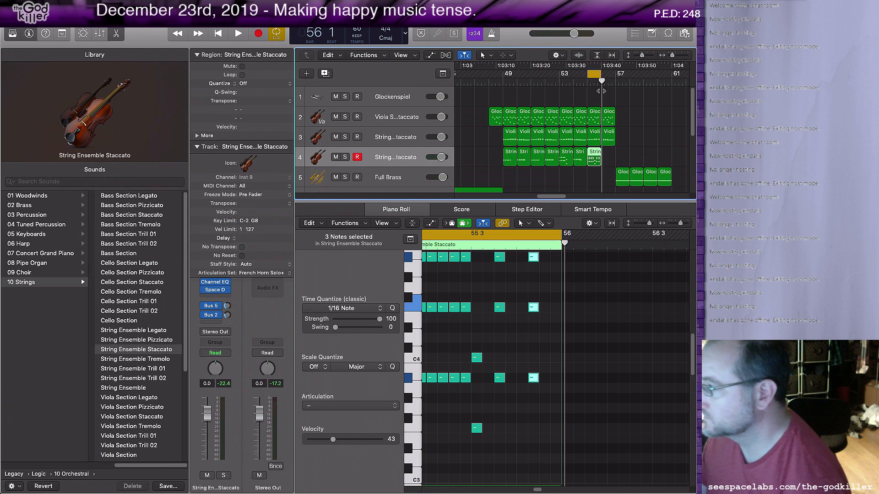
drag(601, 81, 601, 80)
key(super+v)
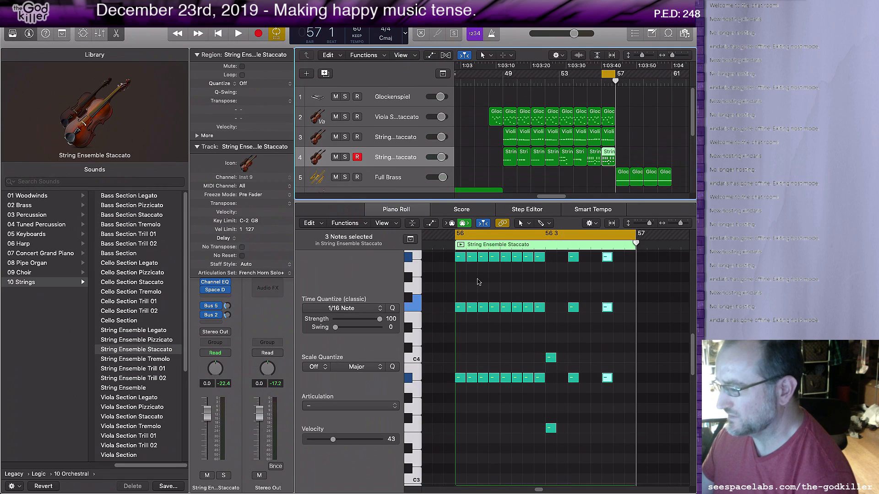
scroll(477, 282, up, 3)
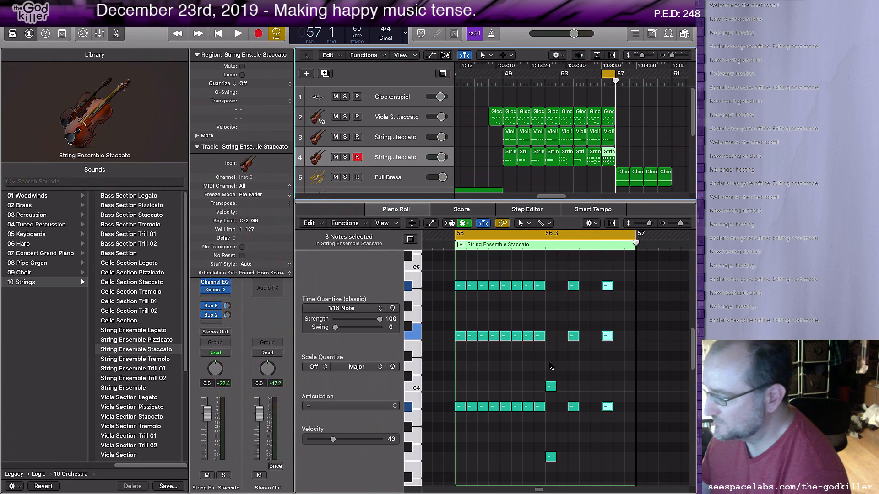
drag(552, 366, 554, 420)
drag(552, 467, 552, 467)
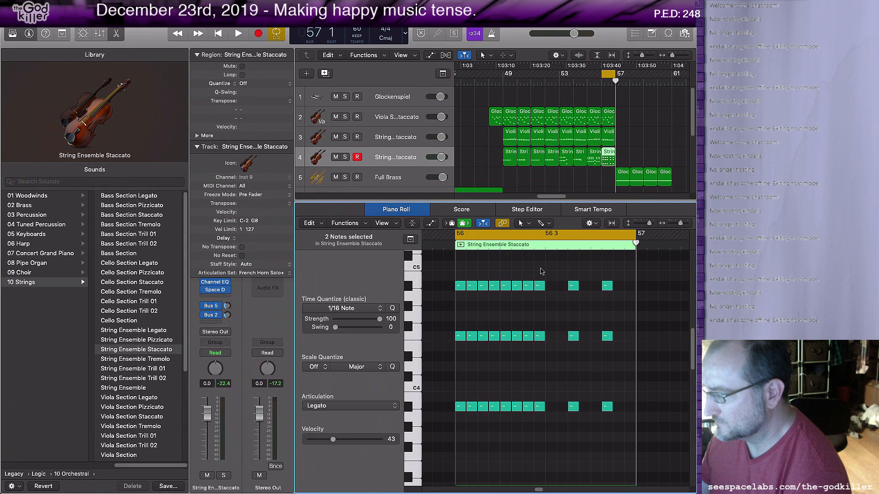
scroll(489, 284, up, 4)
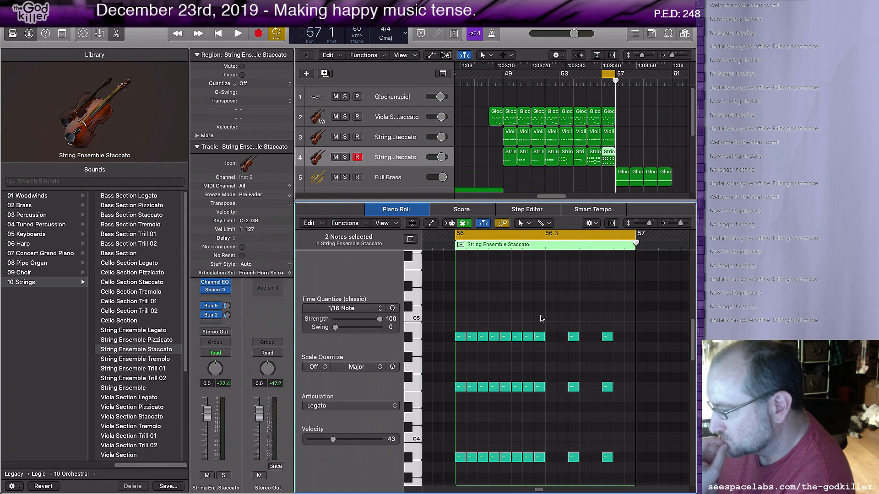
Replace track 4's bar 56 region with a copy of the bar 54 String Ensemble Staccato region
click(580, 160)
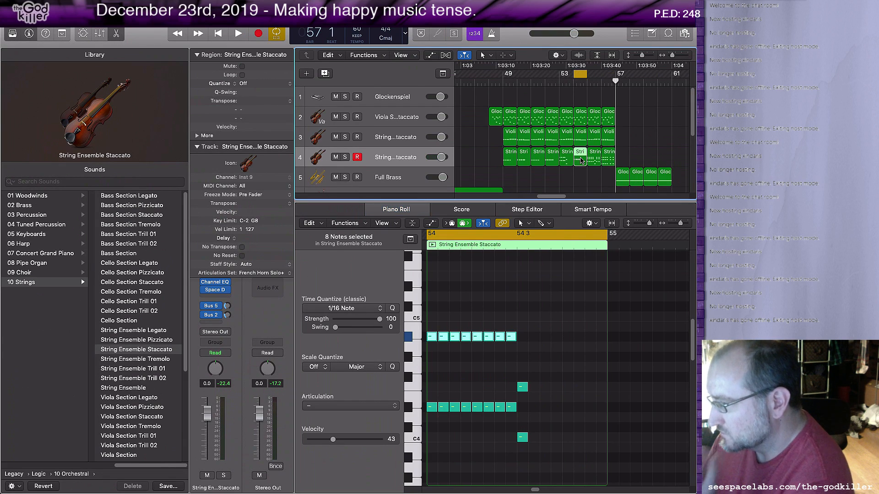
click(603, 153)
key(Delete)
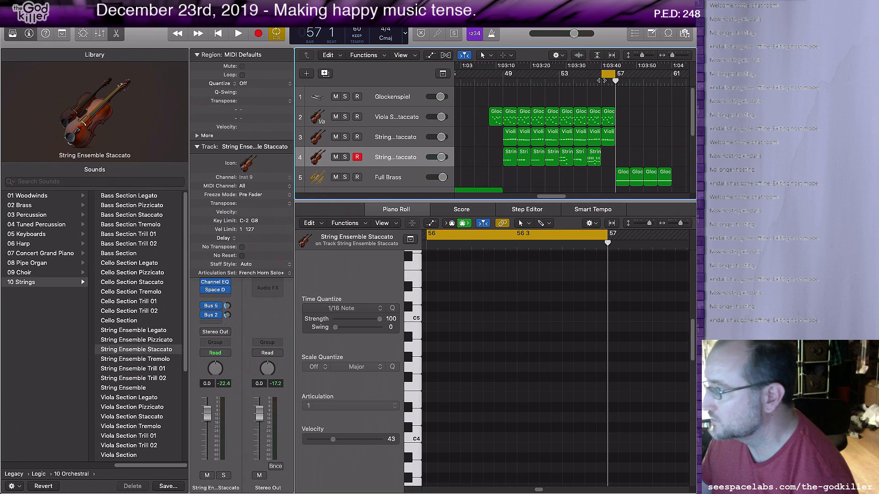
click(601, 81)
key(super+v)
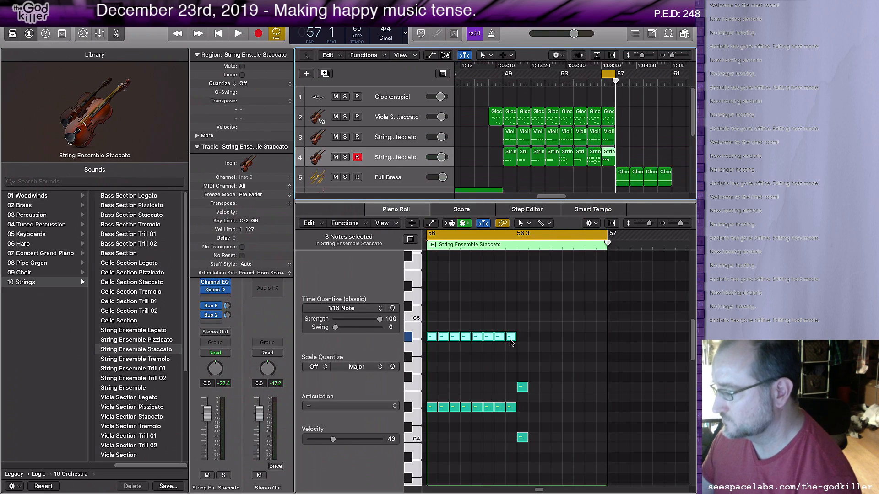
In the bar 56 region, duplicate the eight D#4 notes an octave higher at D#5, keeping the originals
drag(433, 396, 511, 419)
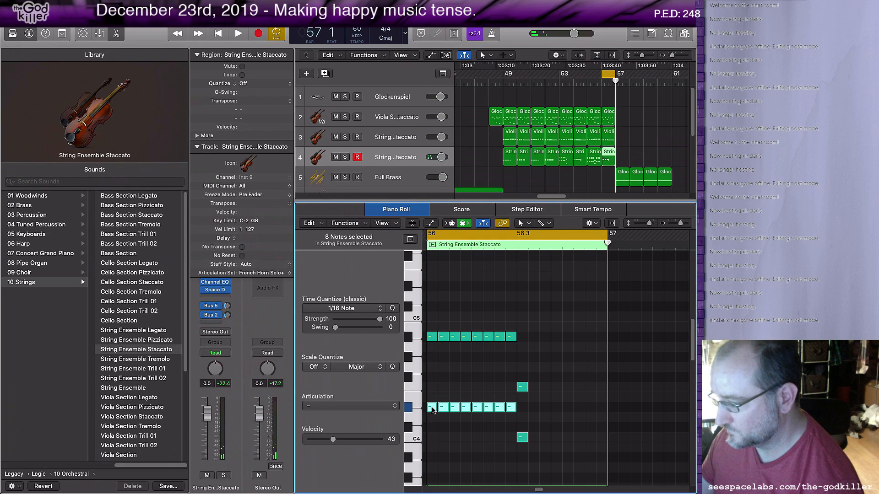
drag(432, 409, 429, 289)
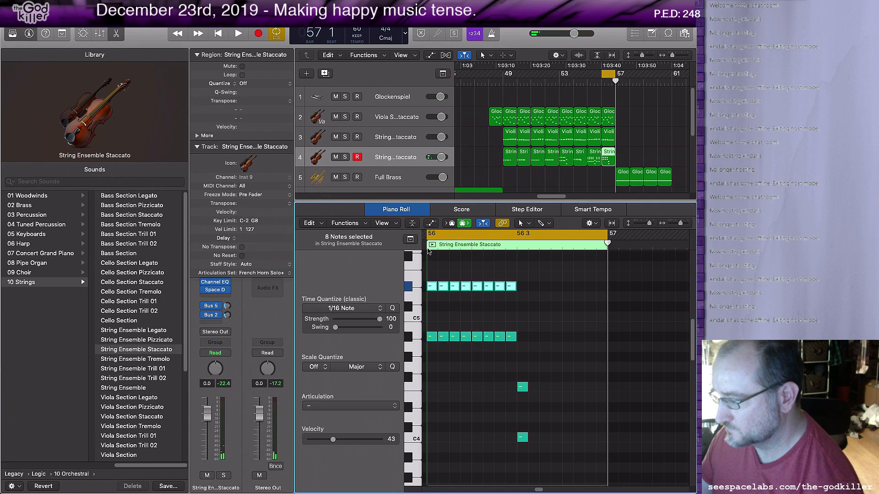
click(428, 249)
key(super+v)
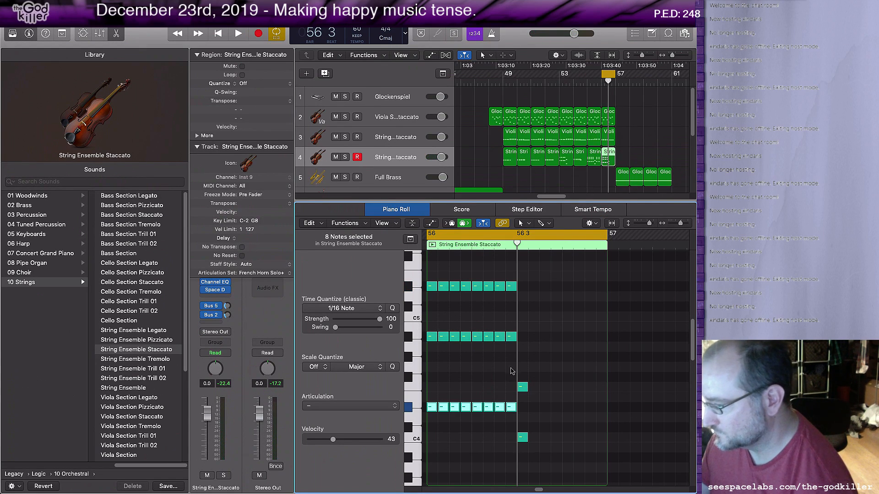
Delete the single F4 and C4 notes after the eighth sixteenth of the bar 56 region and play the looped bar
drag(512, 371, 528, 447)
key(Delete)
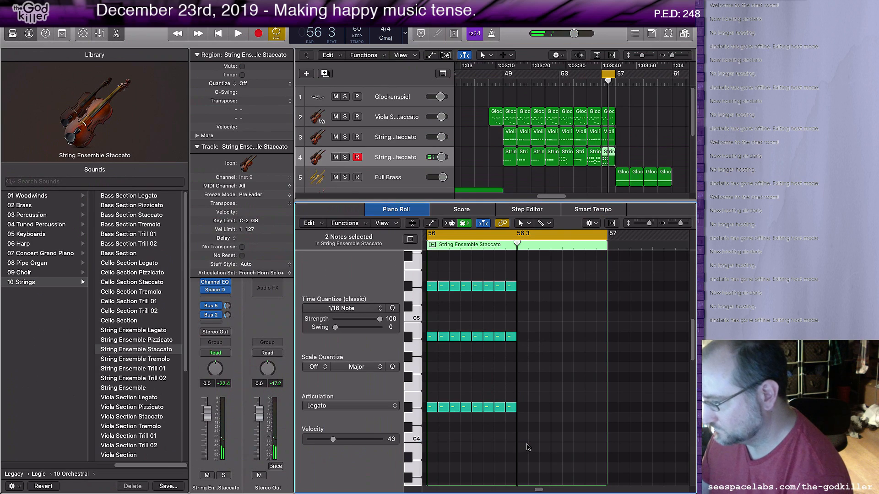
key(space)
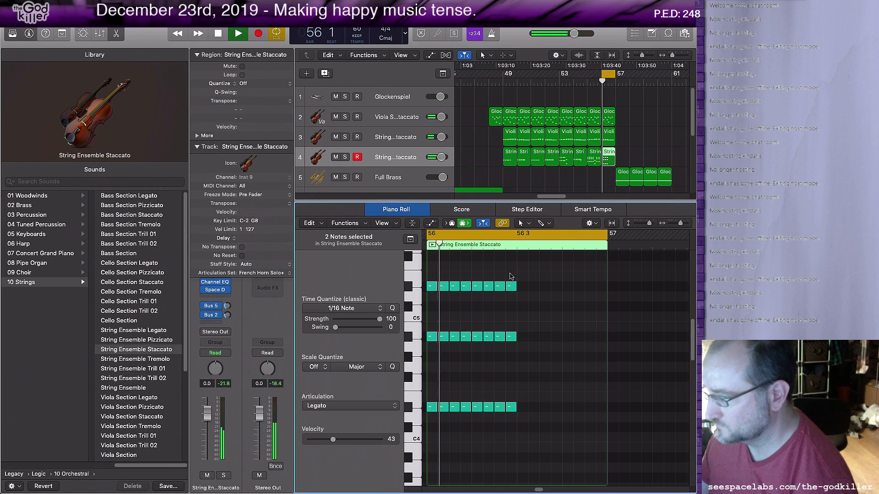
key(space)
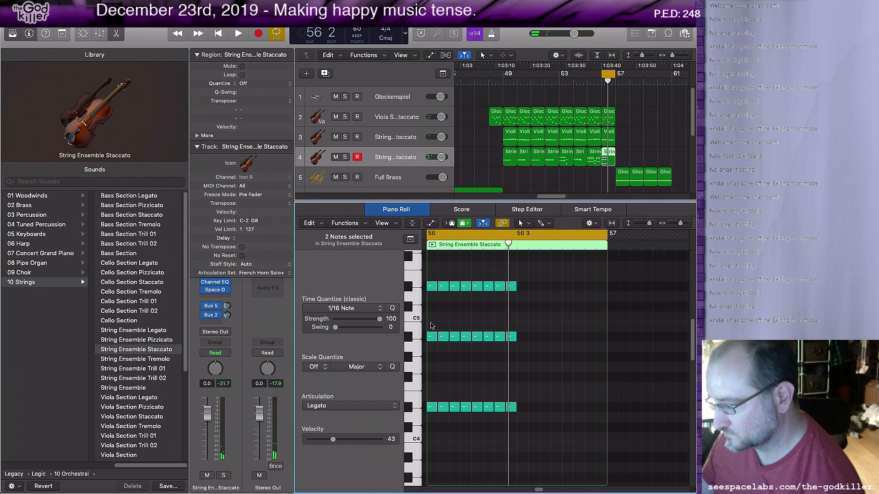
In the bar 56 region, duplicate the eight A#4 notes down at G4, keeping the originals, and play the looped bar
drag(430, 326, 514, 346)
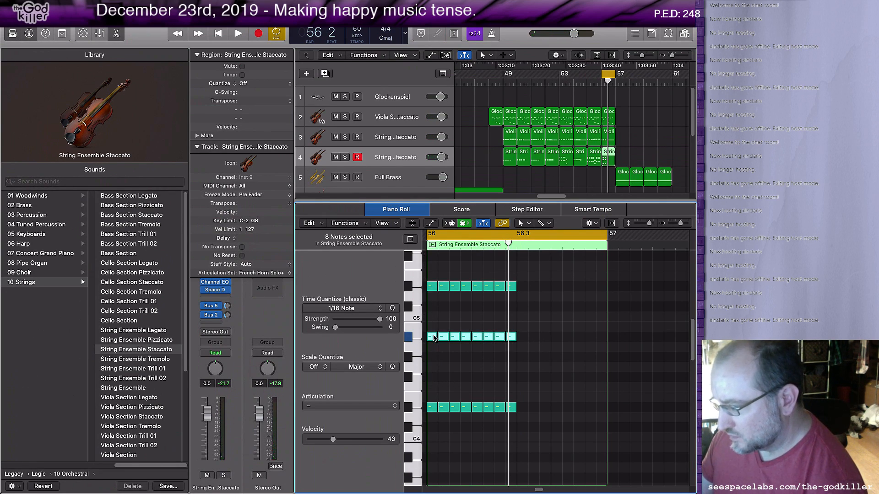
drag(430, 327, 512, 344)
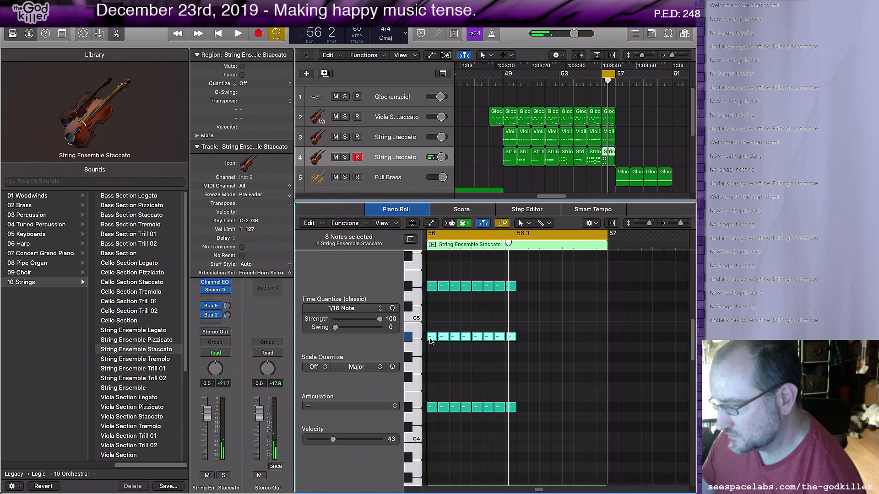
drag(431, 341, 431, 371)
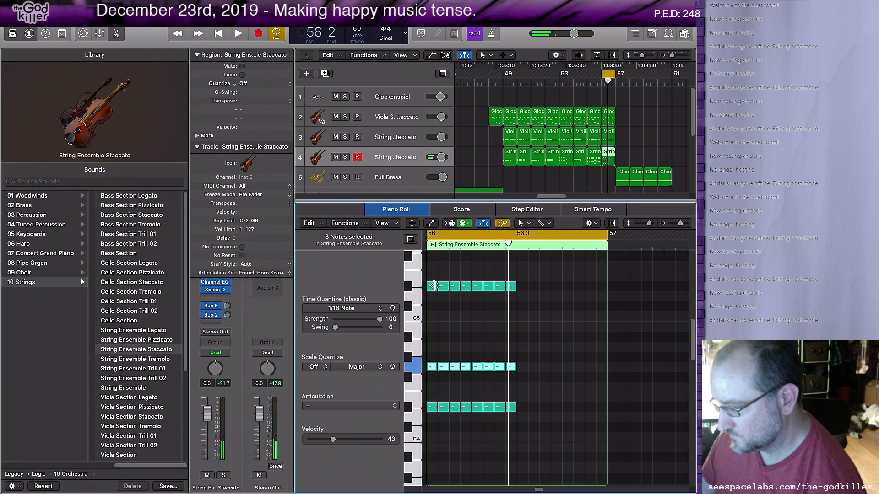
key(super+z)
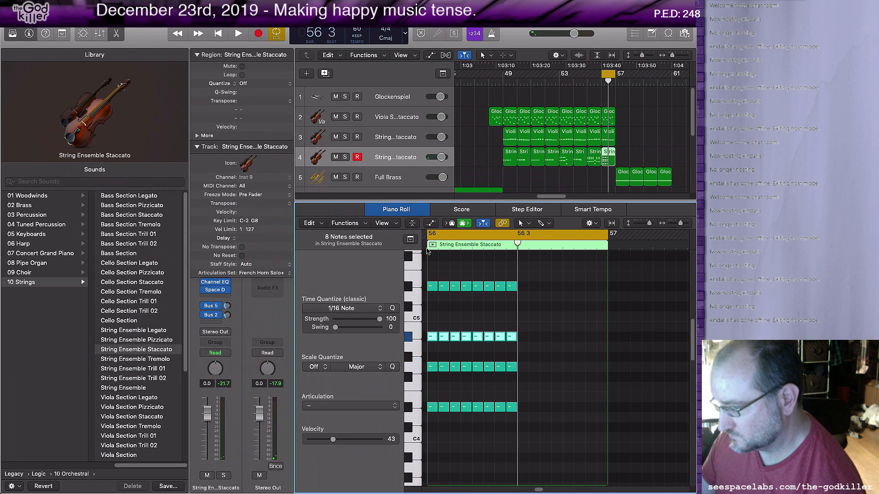
key(space)
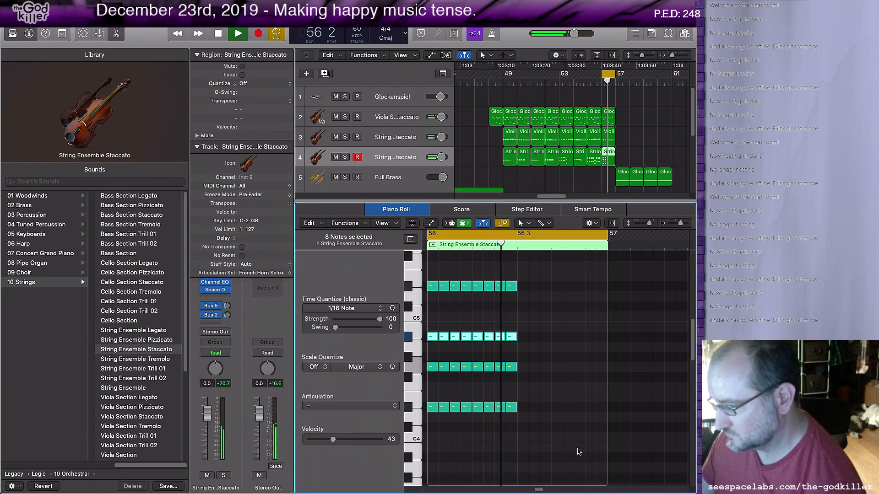
key(space)
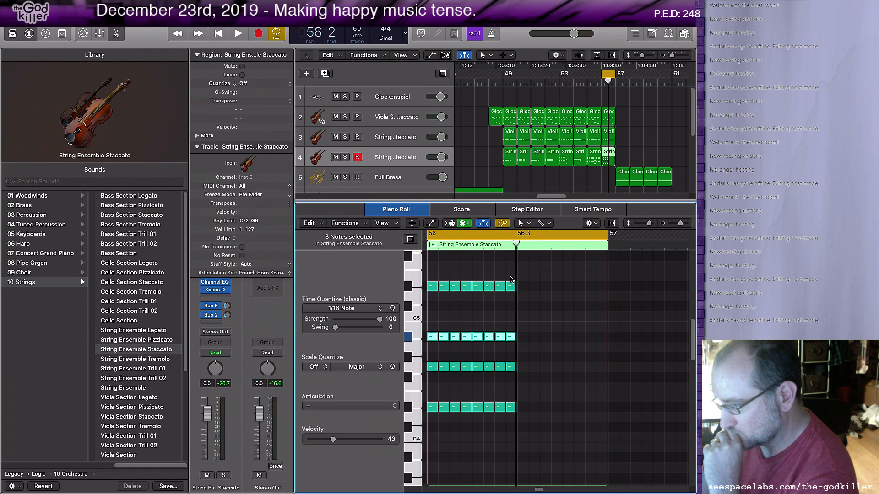
Copy bar 56's eighth D#4, G4, A#4 and D#5 chord onto every remaining sixteenth of the bar and play it
drag(510, 279, 513, 424)
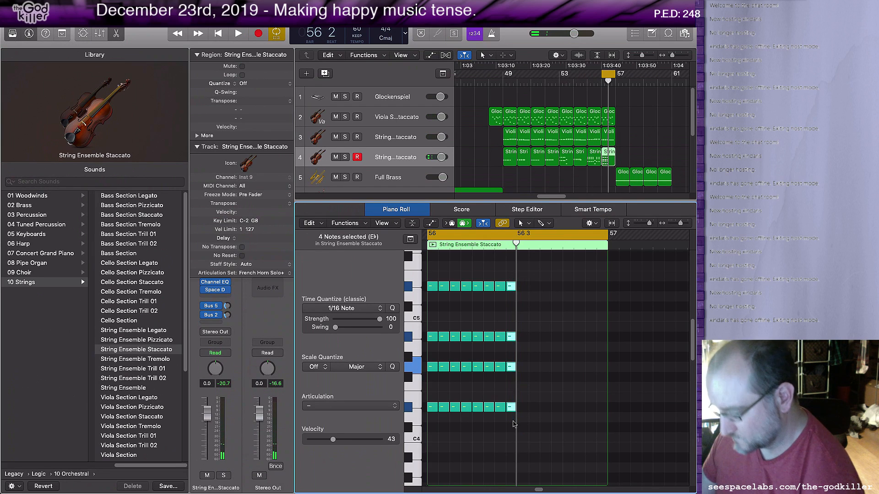
click(529, 246)
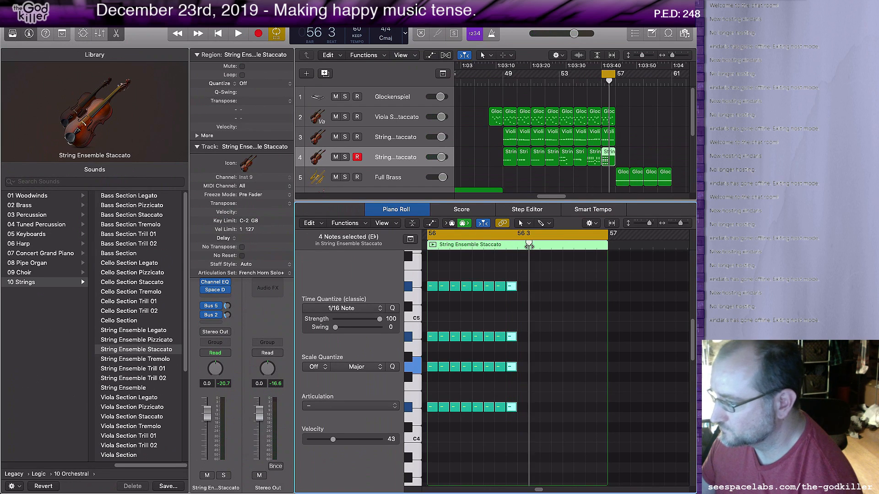
click(520, 249)
key(super+v)
key(super+v)
key(super+v)
key(super+v)
key(super+v)
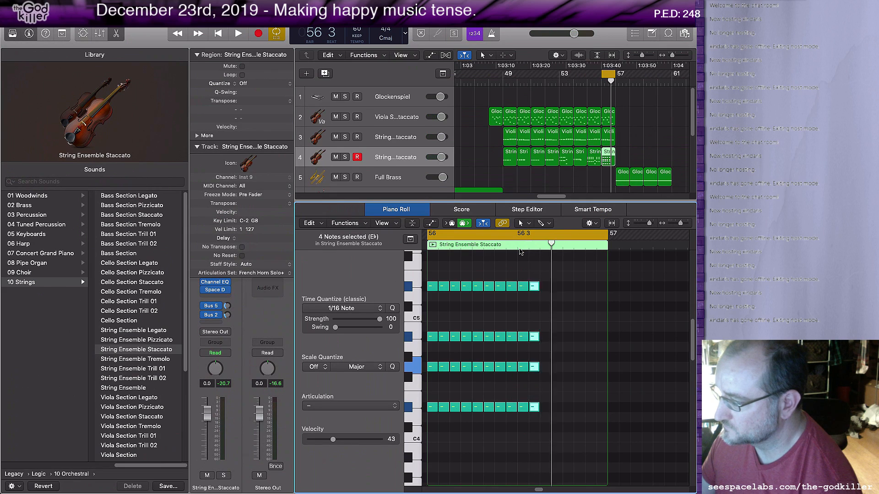
key(super+v)
key(super+v)
key(super+v)
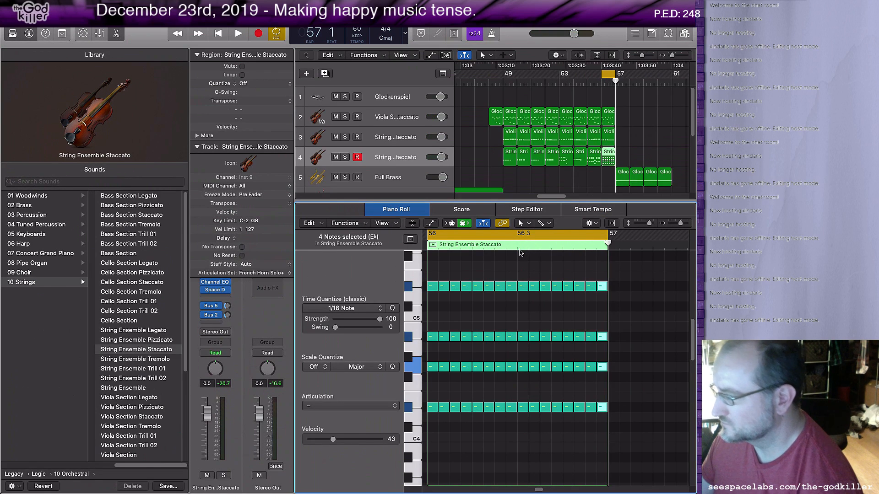
key(space)
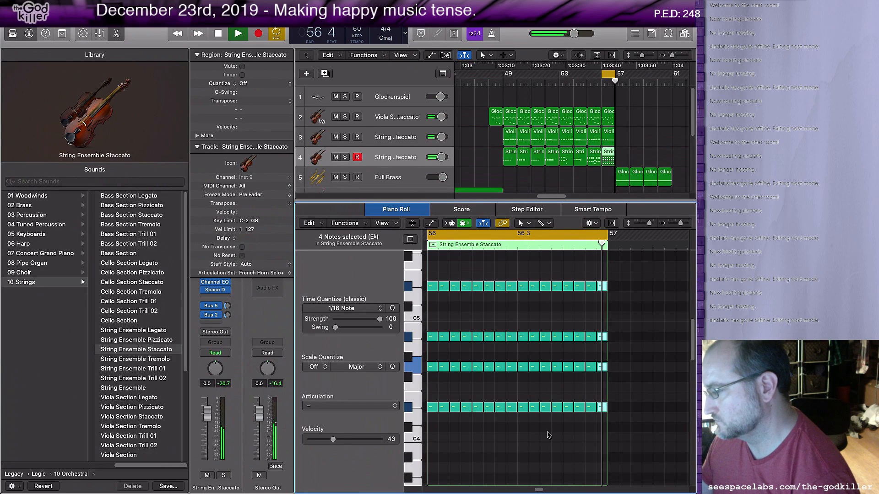
key(space)
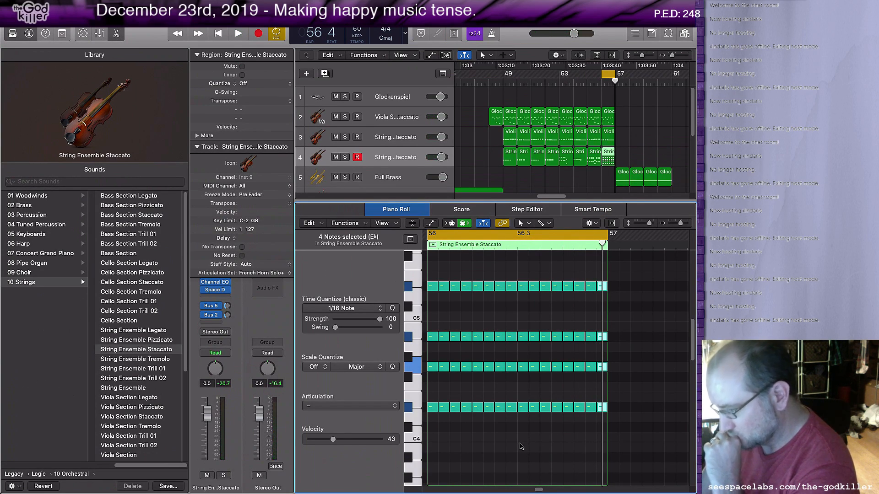
Duplicate the eight G4 notes in the second half of bar 56 an octave lower at G3, keeping the originals
mouse_move(522, 370)
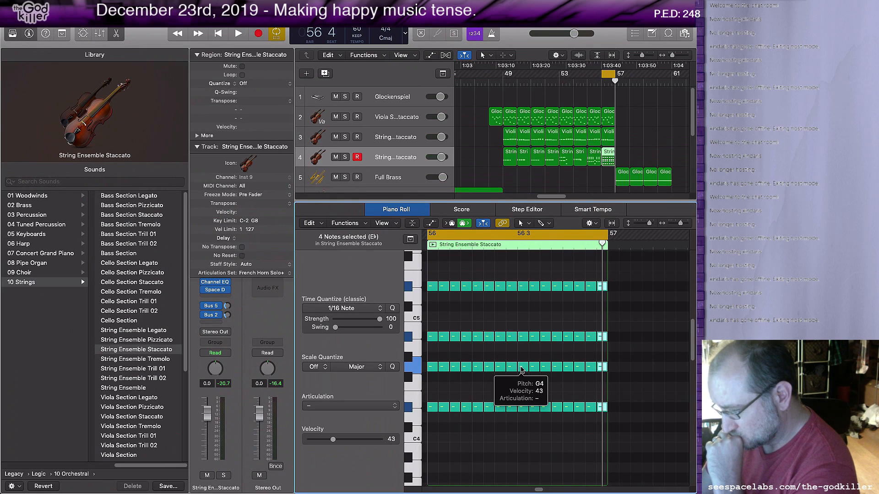
drag(521, 353, 600, 374)
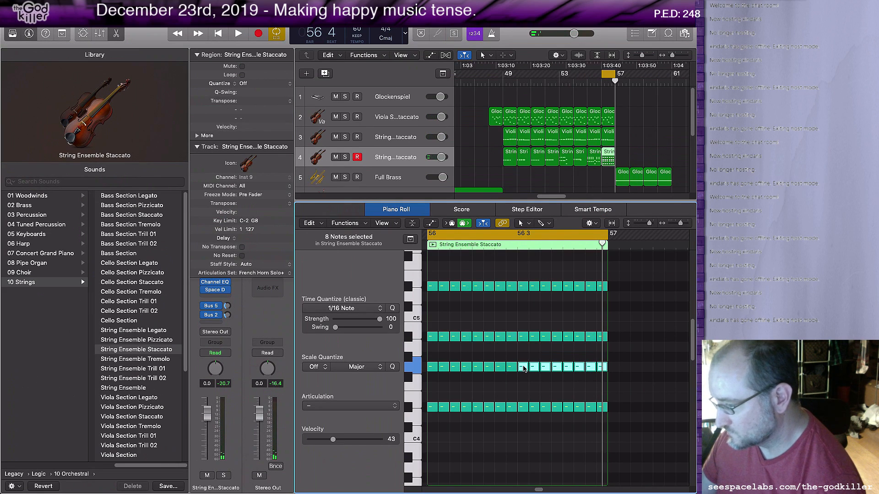
drag(524, 368, 522, 450)
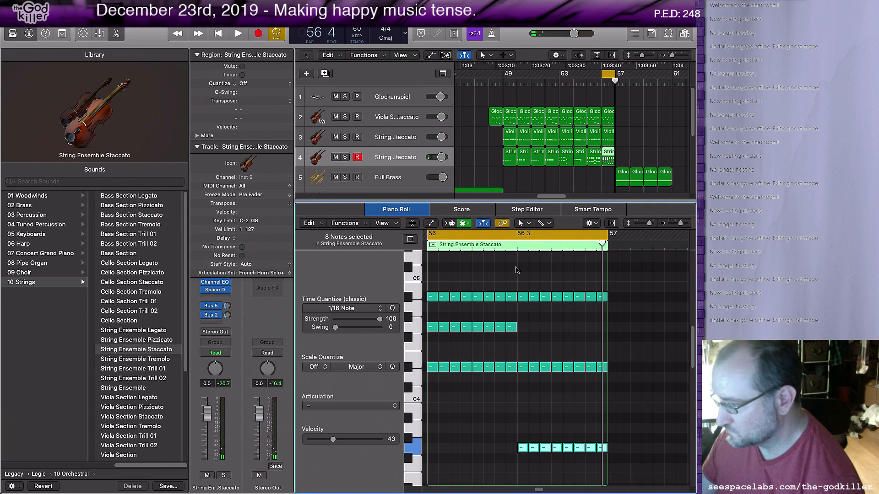
click(517, 247)
key(super+v)
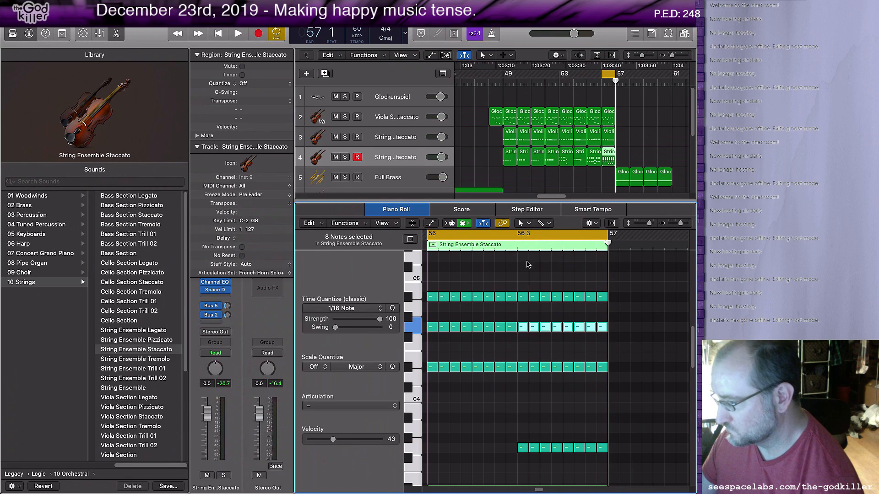
Play bar 56, loop all regions of tracks 2 to 4 from bar 48 through bar 56, and play them
key(space)
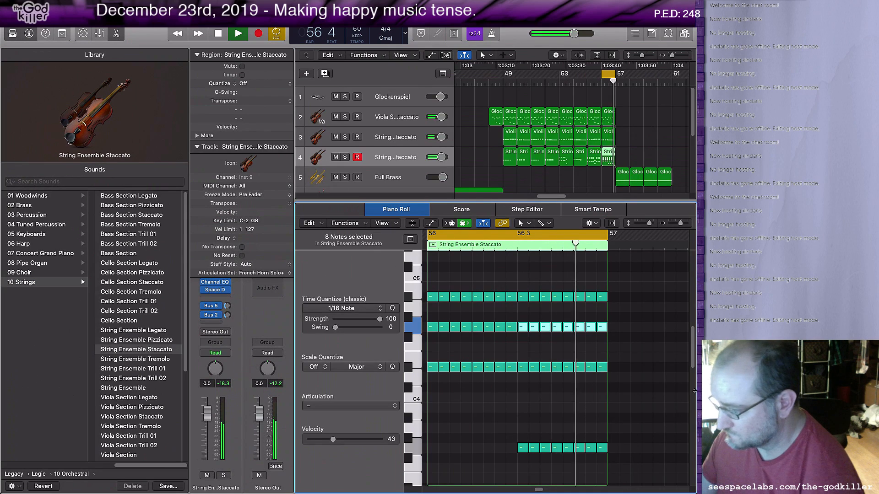
key(space)
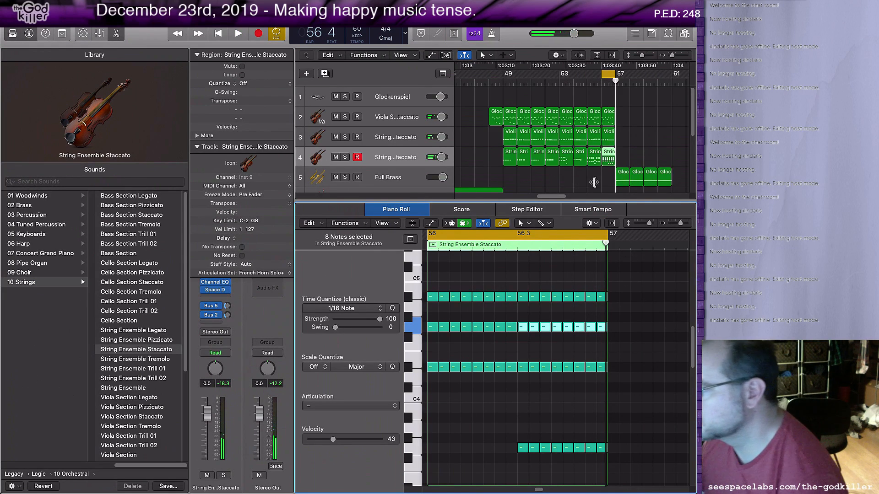
drag(625, 159, 480, 103)
key(super+u)
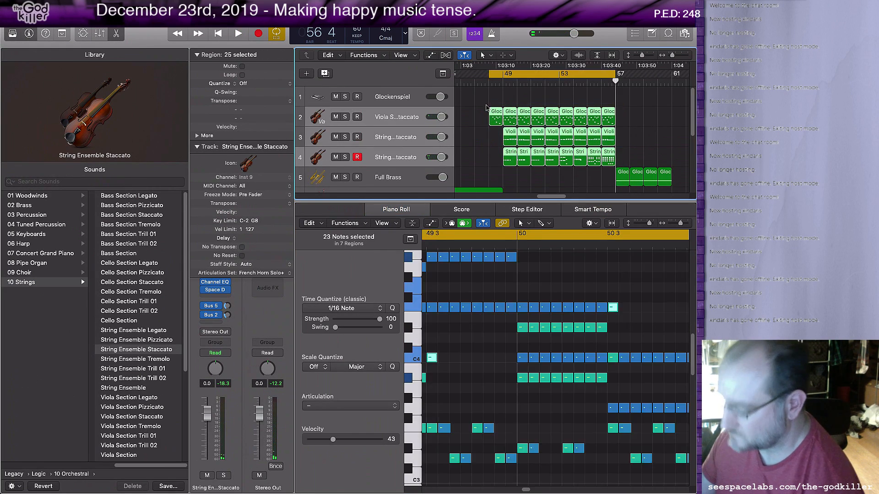
key(space)
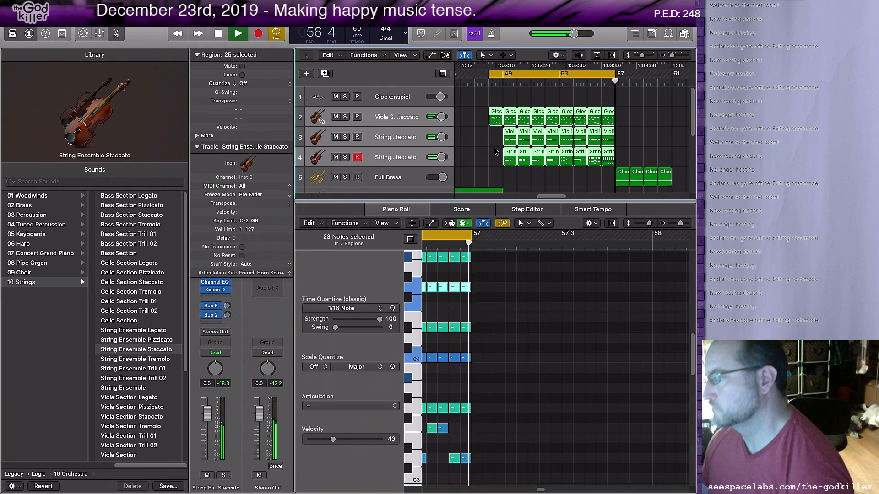
key(space)
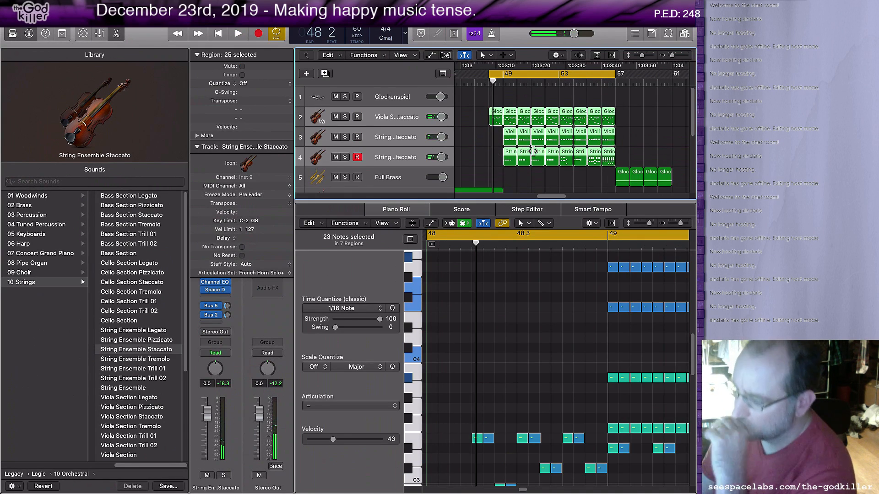
Go back to the earlier section at bar 31, loop its Viola Section Staccato region and play that bar
scroll(526, 176, down, 1)
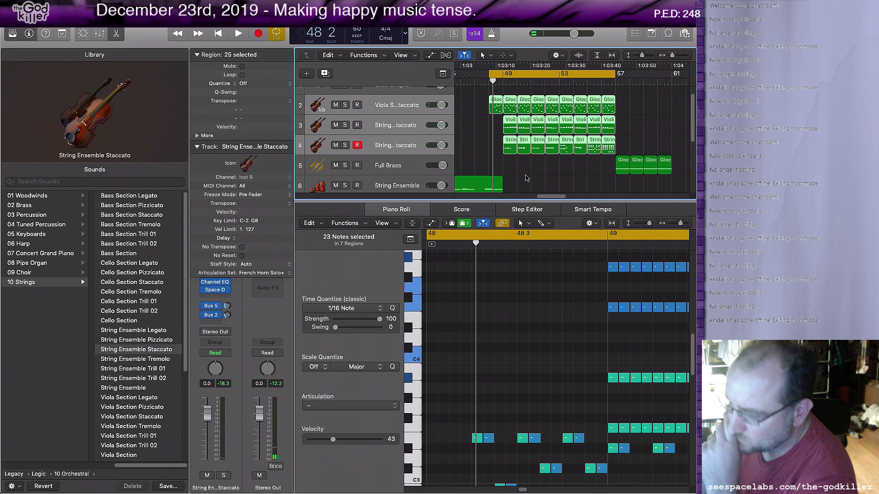
scroll(527, 178, down, 1)
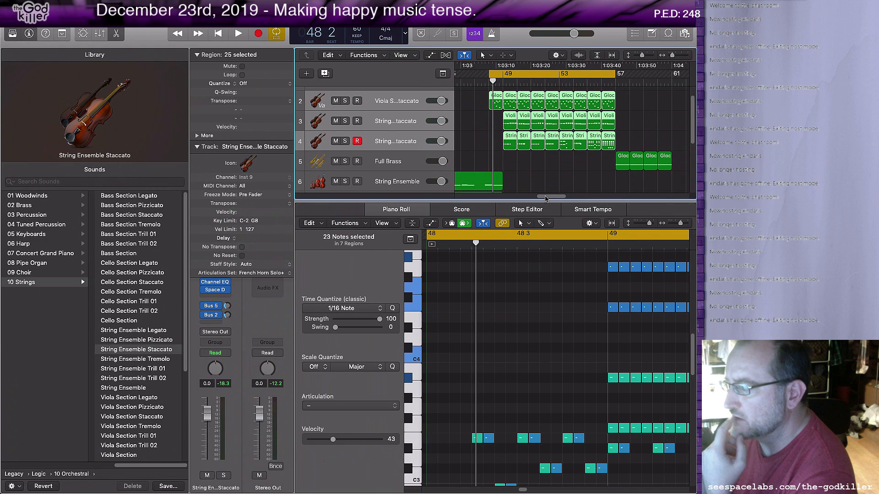
drag(546, 198, 508, 206)
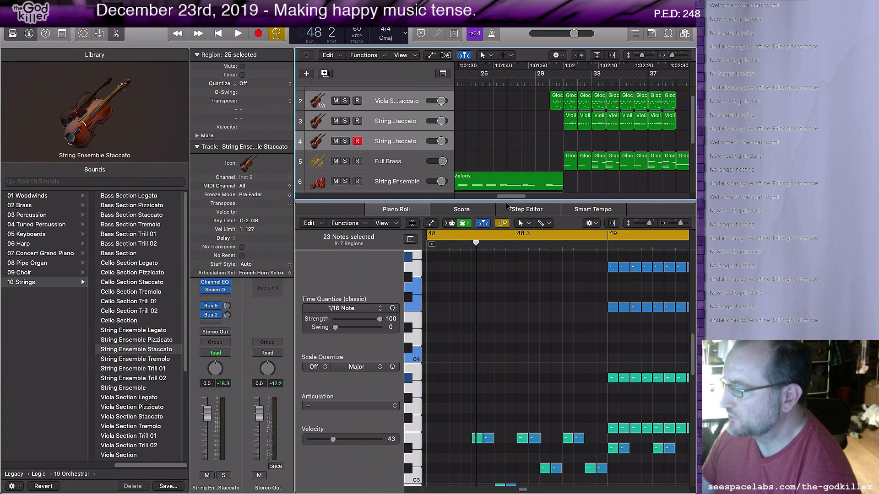
click(563, 83)
key(space)
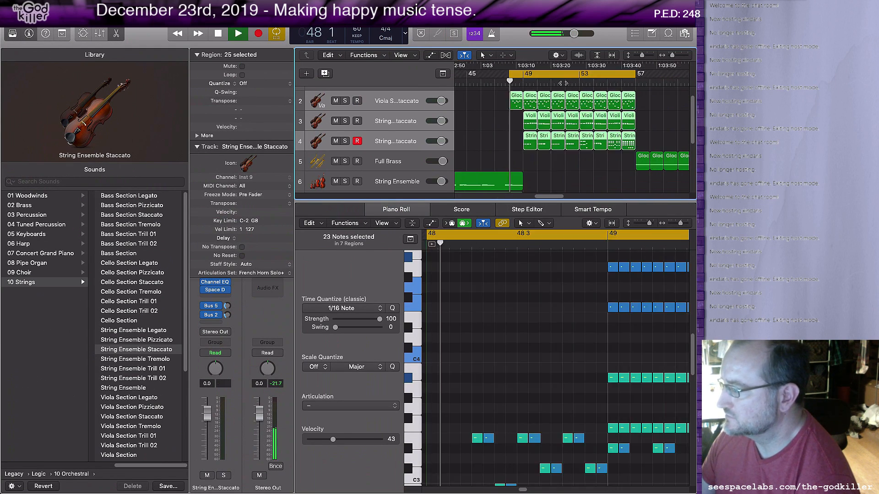
key(space)
drag(547, 197, 517, 198)
click(510, 85)
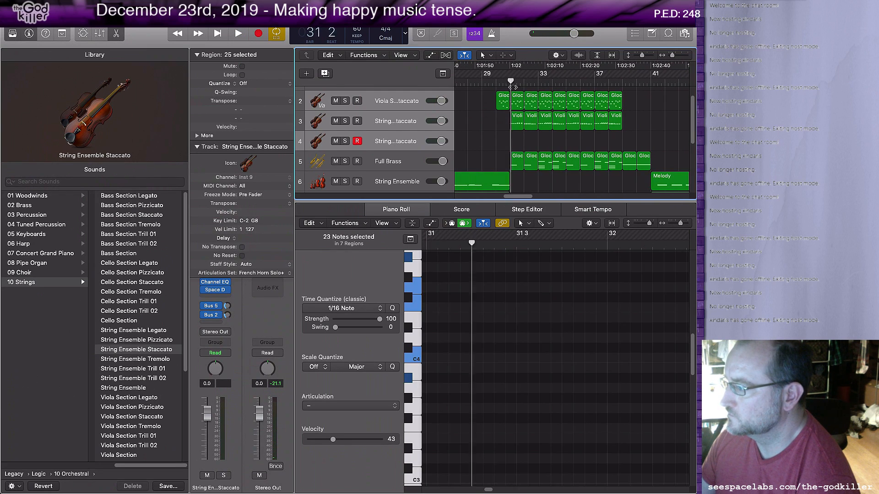
click(518, 101)
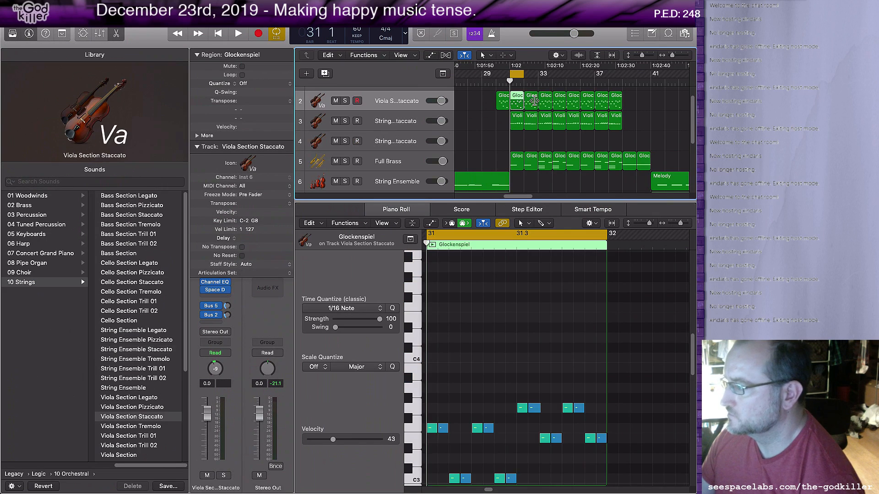
key(space)
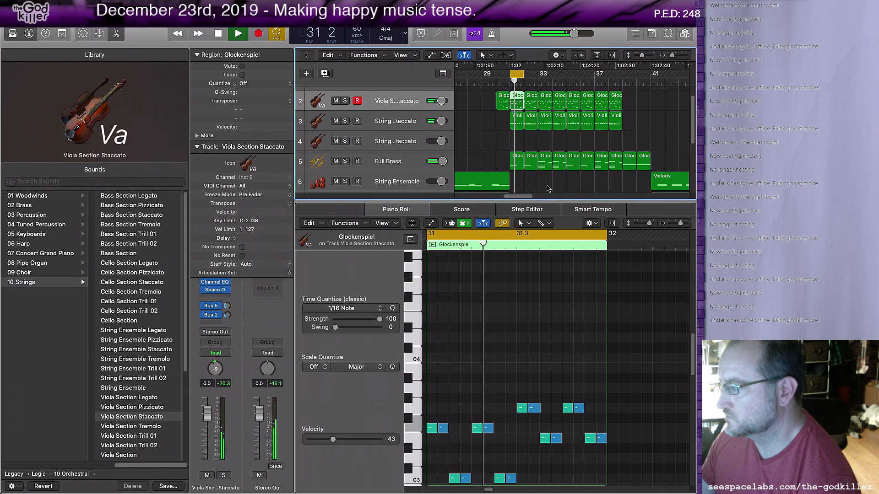
key(space)
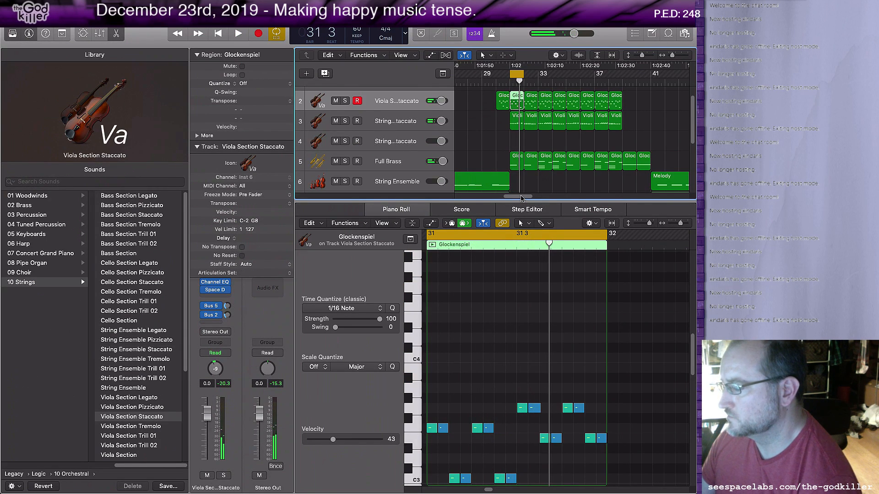
Return to the tense section, loop the regions of tracks 2 to 4 in bars 49 to 56, and play them
scroll(540, 197, right, 5)
drag(535, 198, 549, 199)
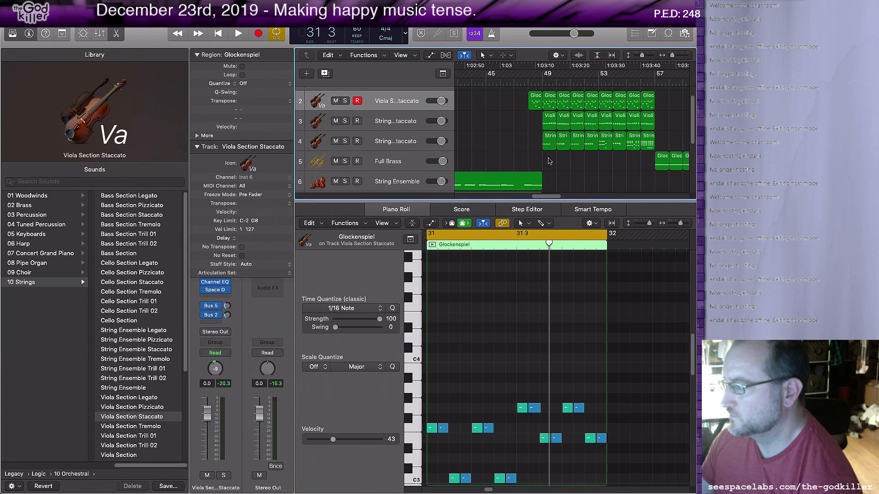
drag(550, 161, 642, 99)
key(space)
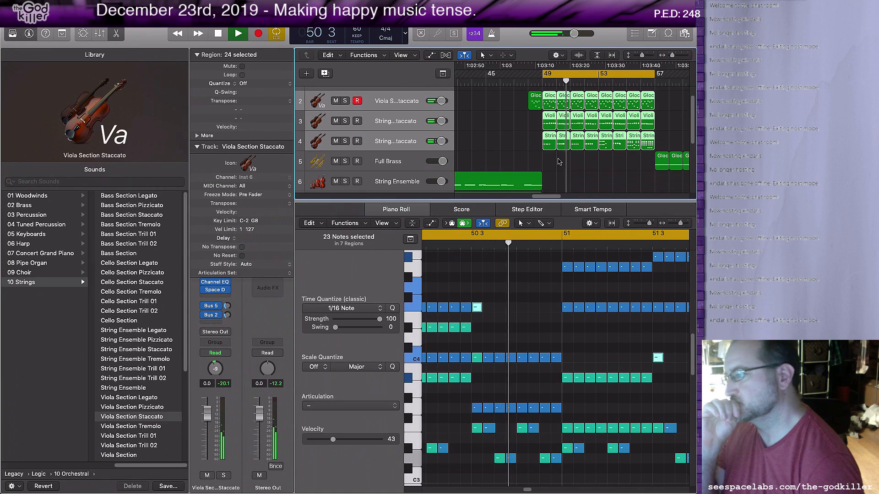
key(space)
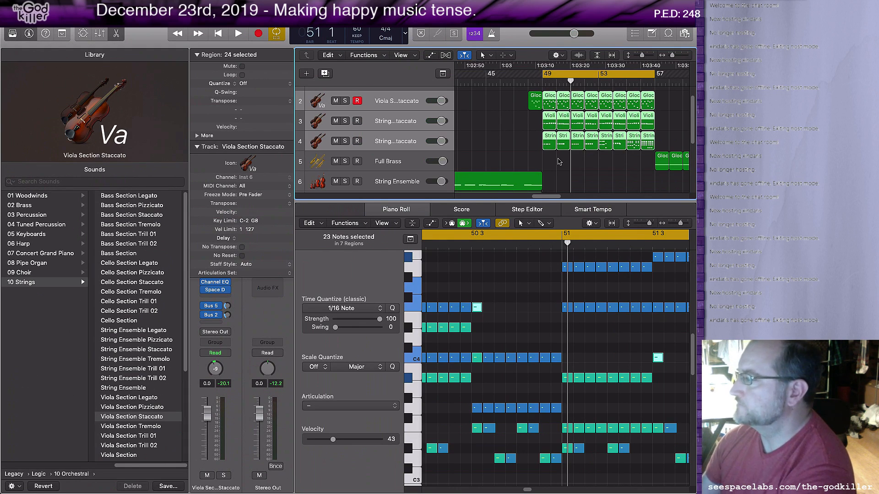
Create an empty MIDI region on the Full Brass track at bar 56
click(641, 82)
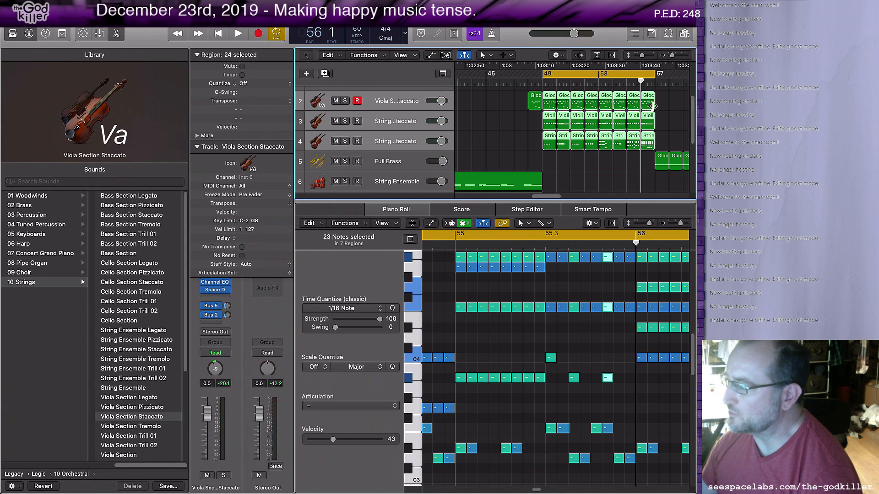
right_click(645, 159)
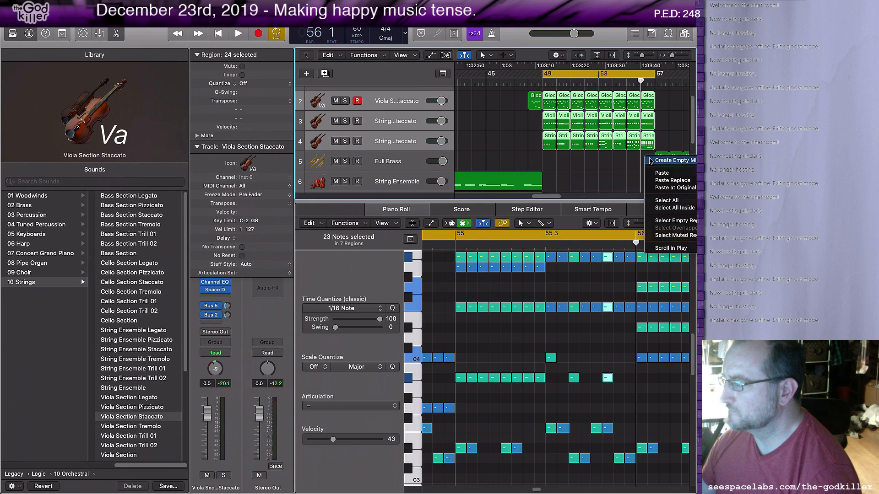
click(663, 160)
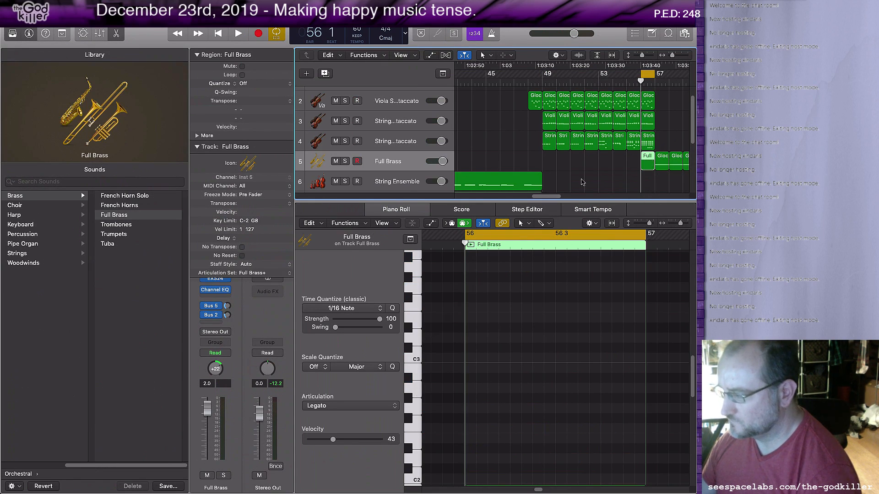
Audition the strings' G4 in bar 56, add a G3 note filling the whole Full Brass region, and play the bar
click(648, 139)
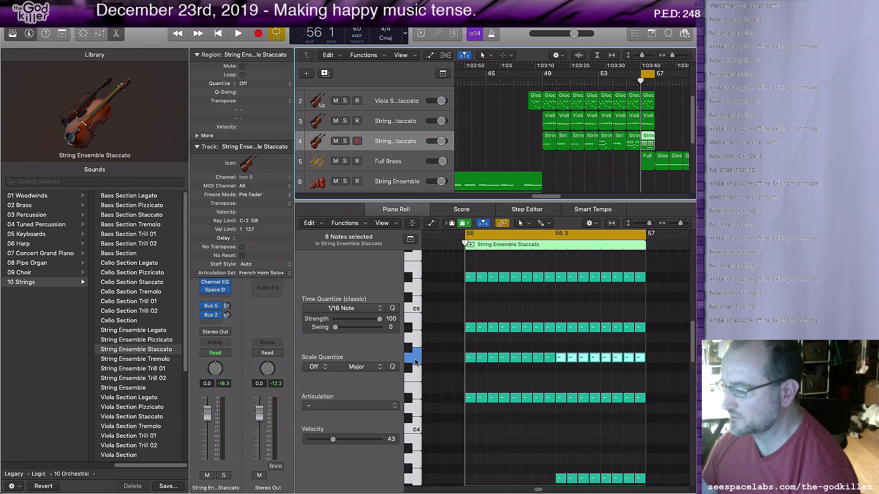
click(414, 362)
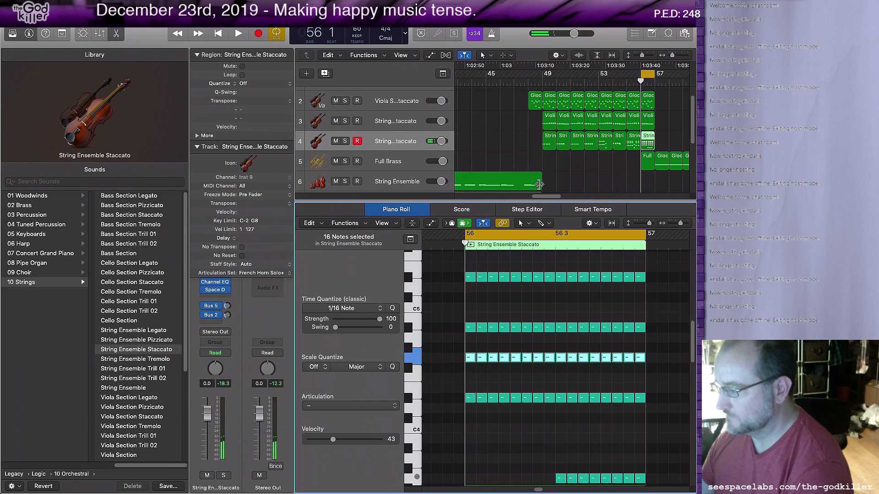
click(653, 162)
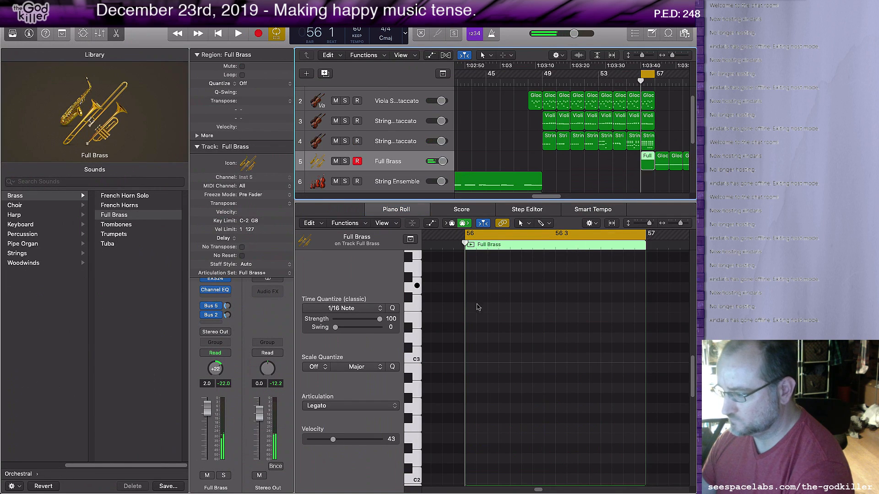
right_click(467, 291)
click(480, 293)
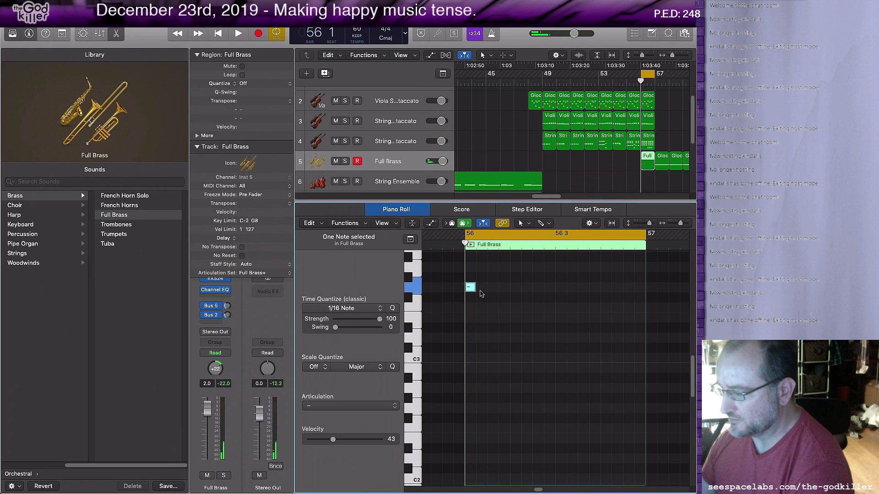
drag(472, 288, 642, 288)
key(space)
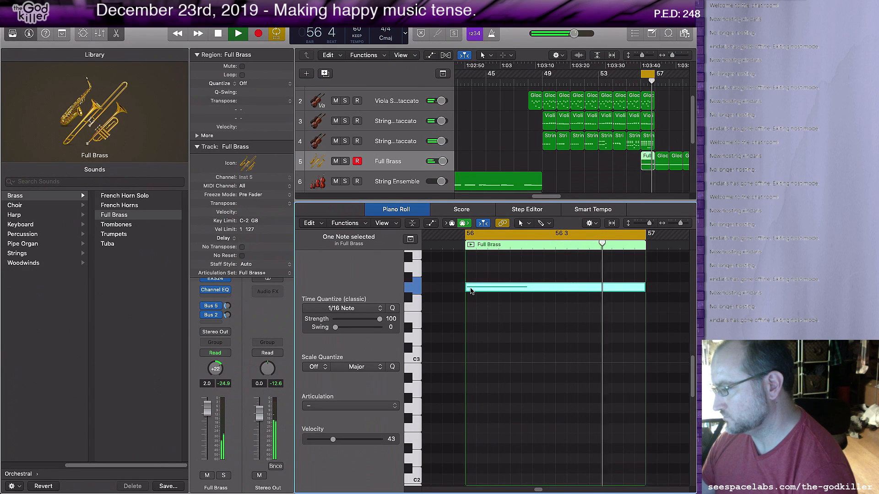
key(space)
Try the sustained Full Brass note an octave lower at G2 and play the looped bar
mouse_move(471, 291)
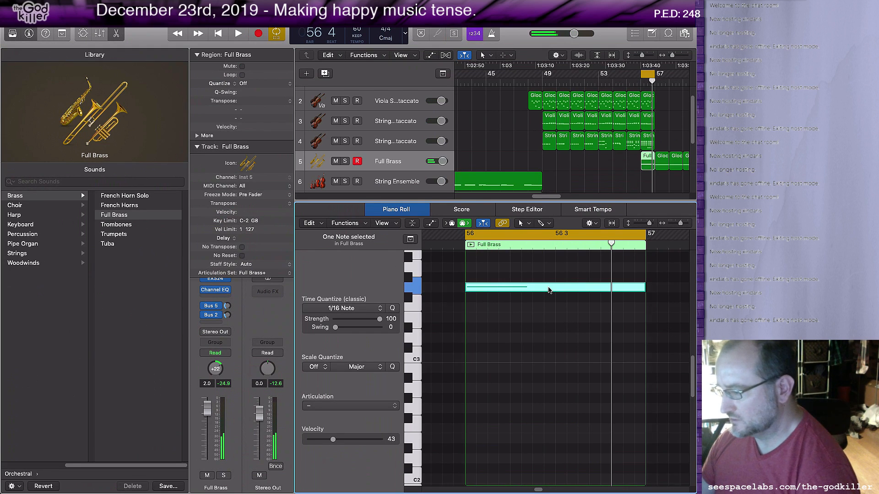
drag(549, 289, 551, 407)
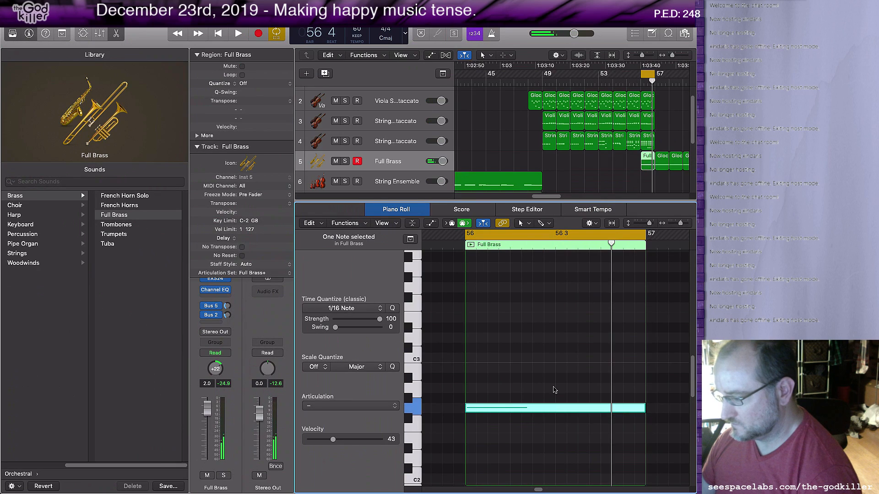
key(space)
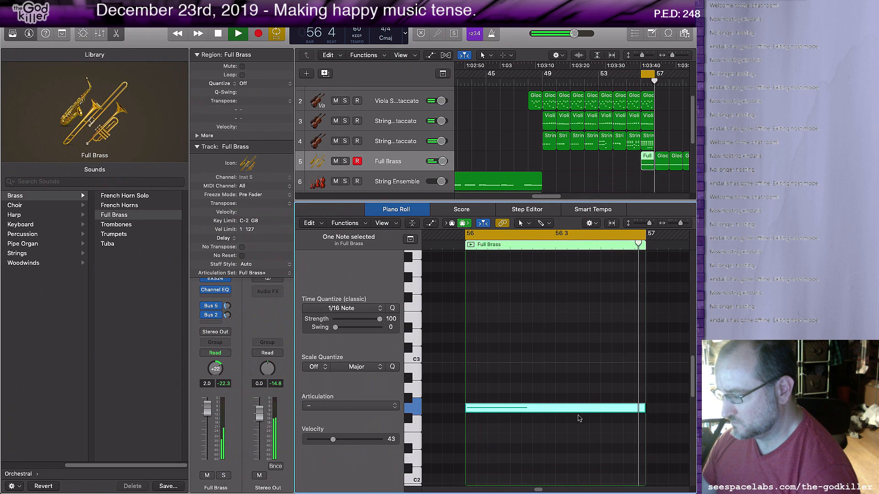
scroll(580, 417, down, 5)
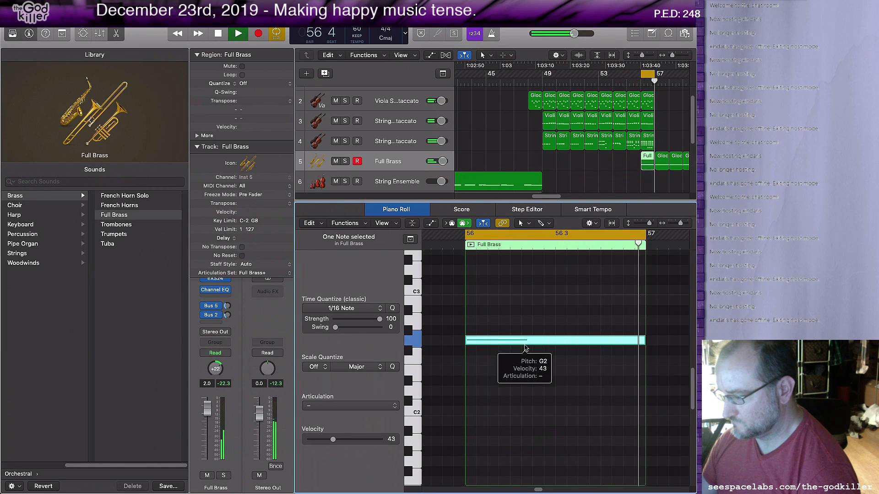
key(space)
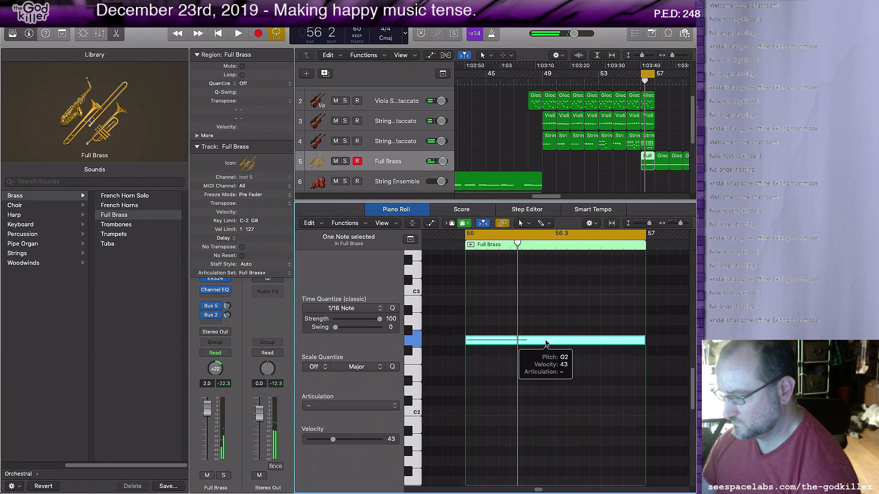
Try the sustained Full Brass note another octave down at G1 and play the looped bar
drag(546, 343, 557, 461)
key(space)
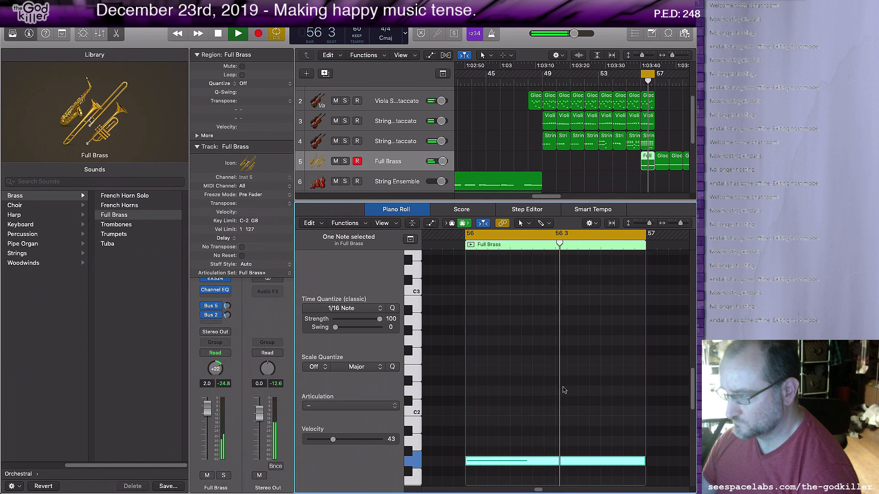
key(space)
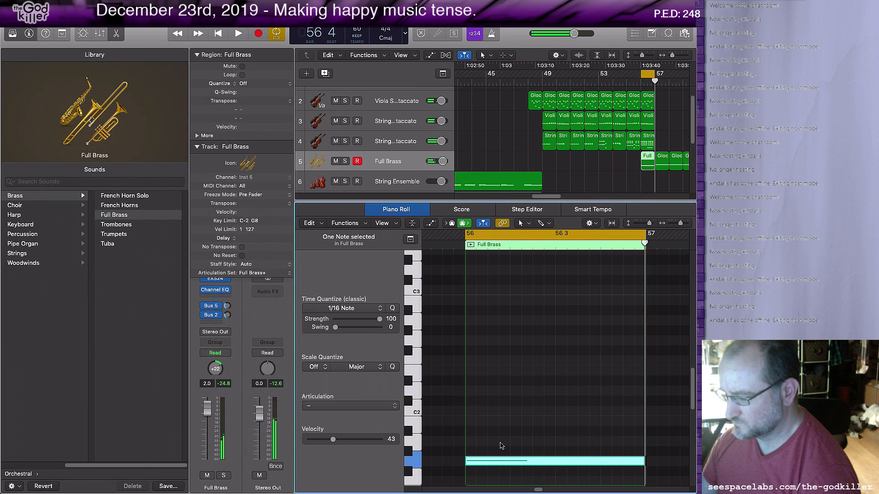
Move the sustained Full Brass note in bar 56 up to G3 and play the looped bar
mouse_move(553, 462)
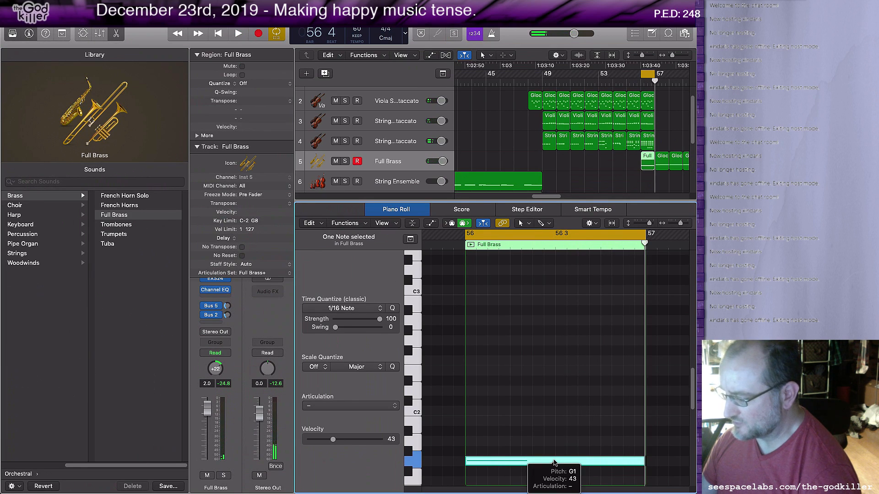
drag(554, 462, 552, 283)
scroll(544, 336, up, 4)
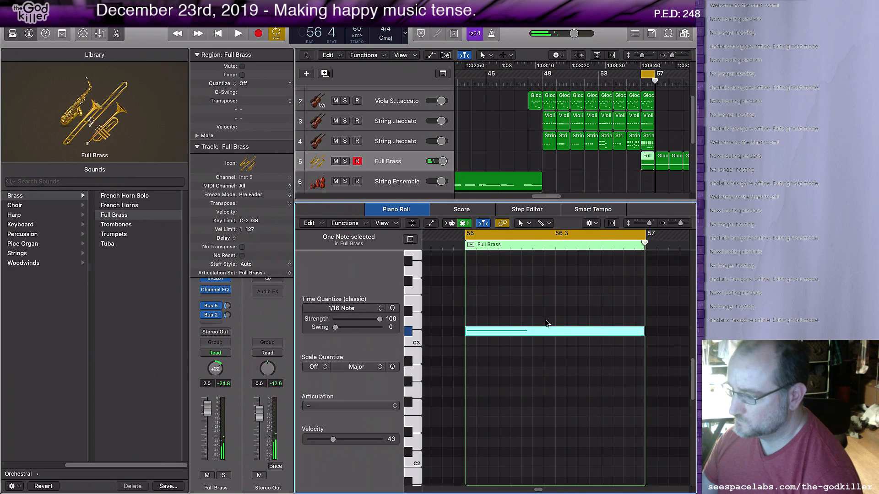
scroll(544, 336, up, 2)
drag(502, 396, 501, 336)
key(space)
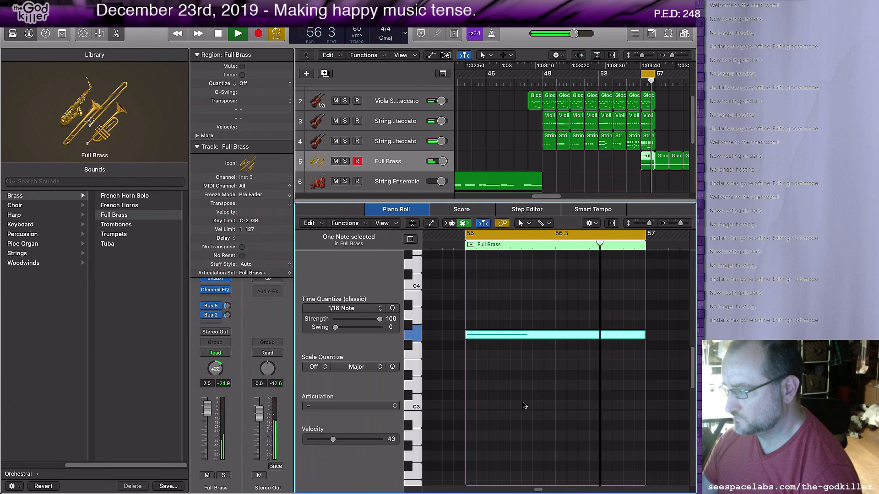
key(space)
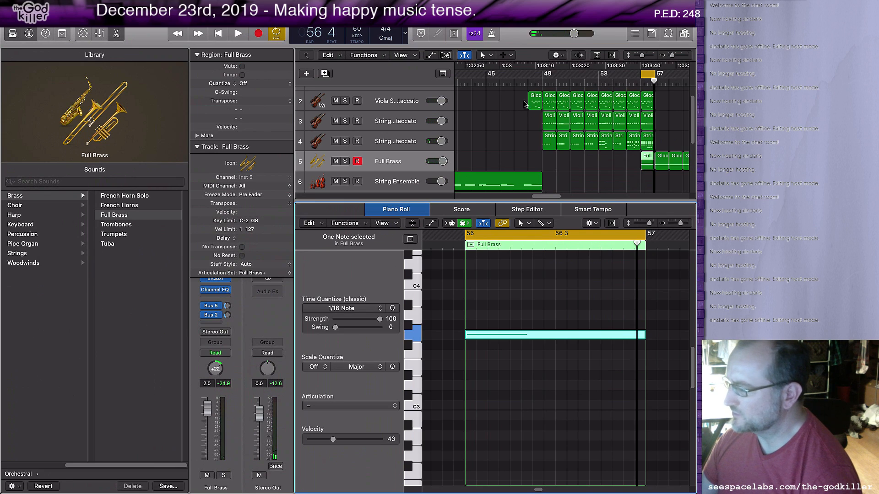
Select the string and brass regions from bar 48 through bar 58, loop that range and play it
drag(521, 100, 677, 161)
key(u)
key(space)
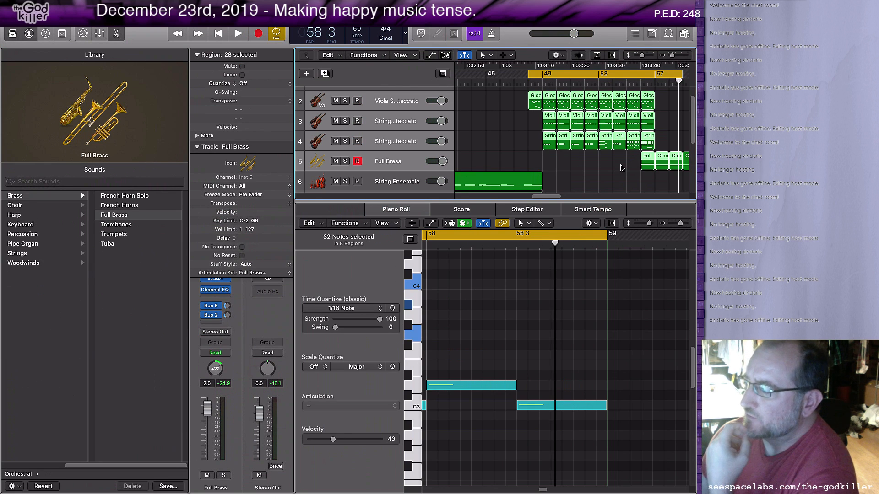
Extend the start of the cycle range back to bar 30 and play the arrangement through into bar 57
mouse_move(546, 198)
mouse_down()
mouse_move(580, 202)
mouse_move(562, 199)
mouse_up()
scroll(569, 174, down, 5)
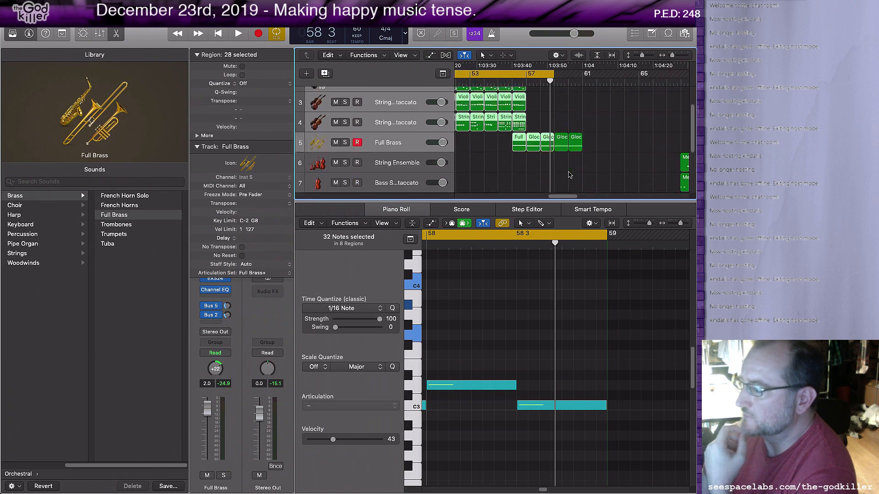
scroll(564, 182, up, 3)
scroll(563, 185, up, 3)
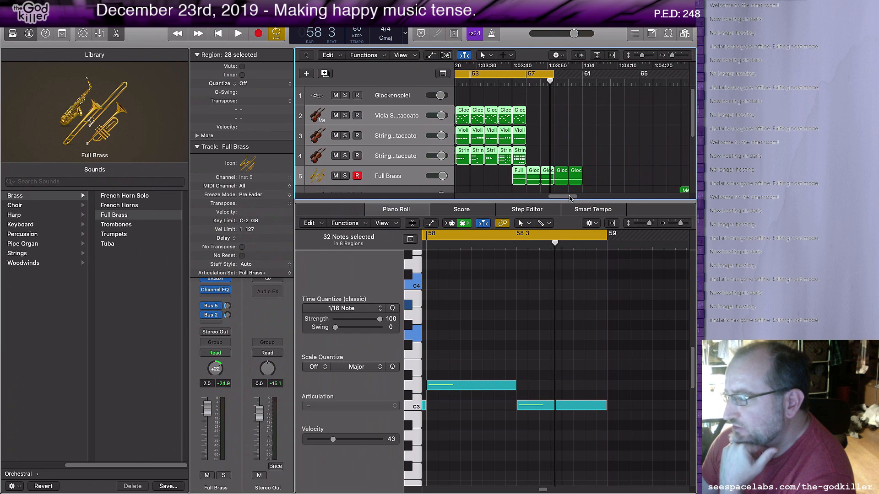
drag(570, 198, 557, 198)
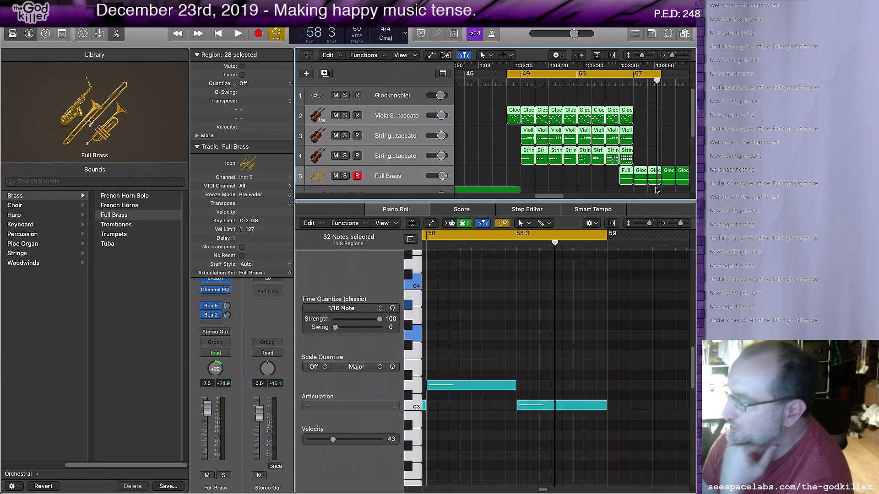
scroll(554, 200, left, 5)
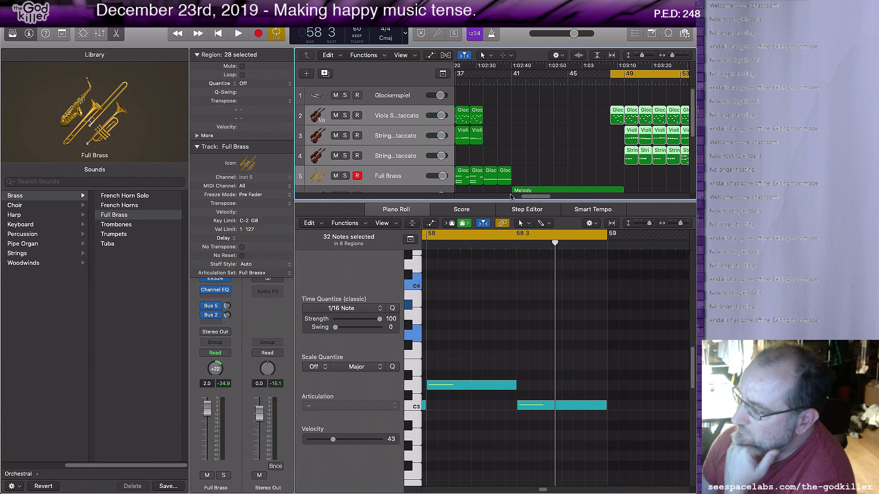
mouse_move(531, 198)
mouse_down()
mouse_move(520, 200)
mouse_move(540, 202)
mouse_up()
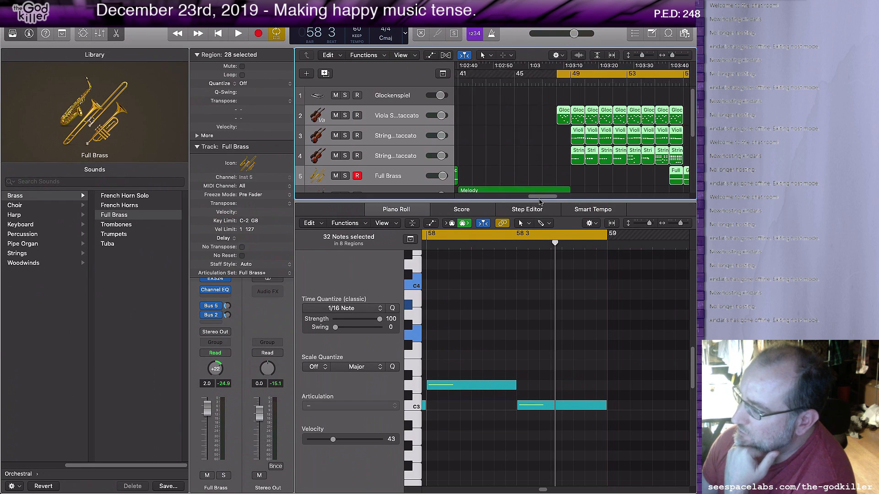
drag(557, 76, 472, 78)
drag(541, 197, 517, 199)
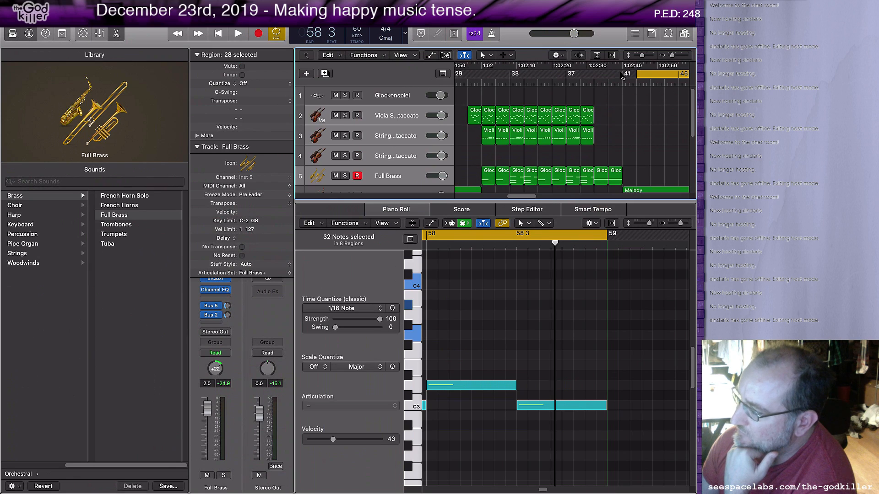
drag(643, 76, 469, 80)
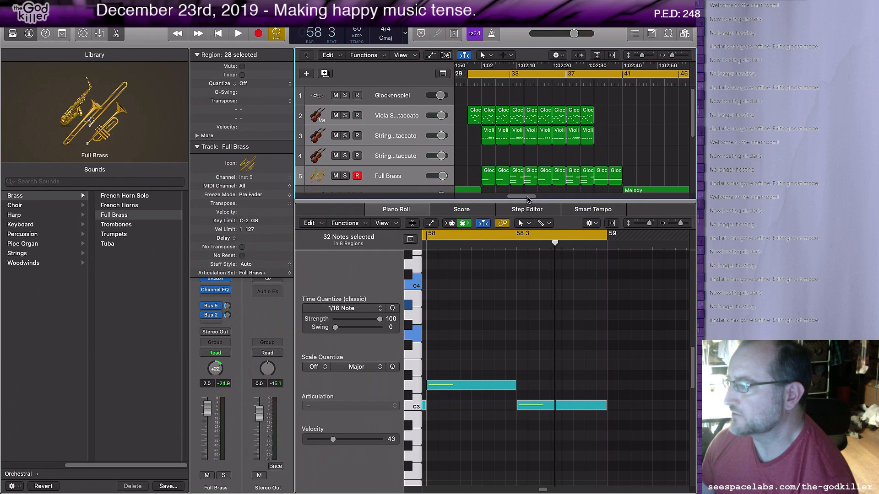
key(space)
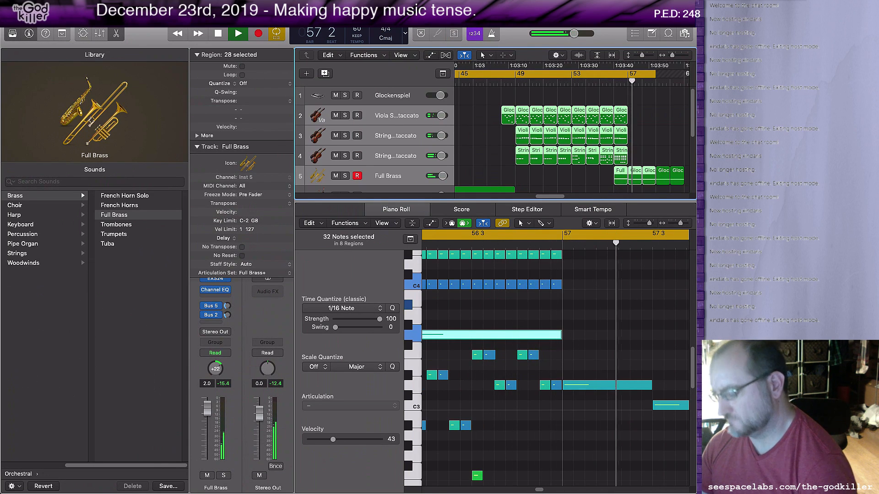
key(space)
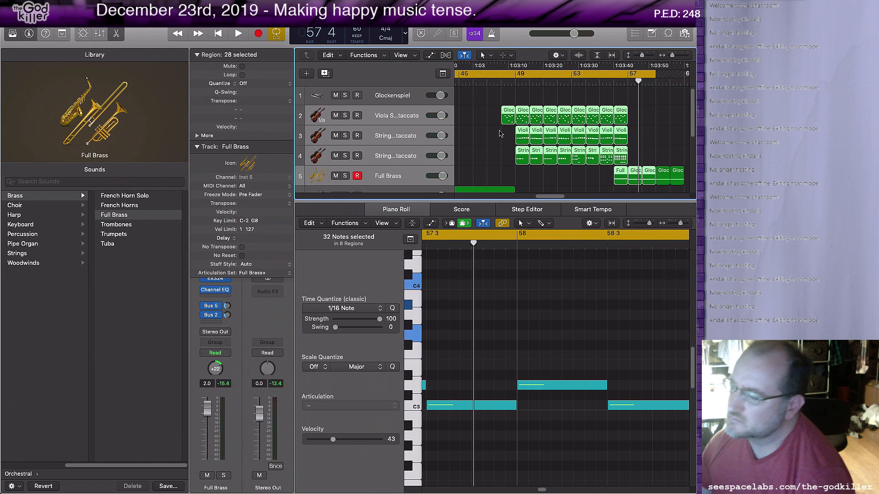
Move playback to bar 48 and listen to the tense string passage through the sustained brass note in bar 56
click(486, 81)
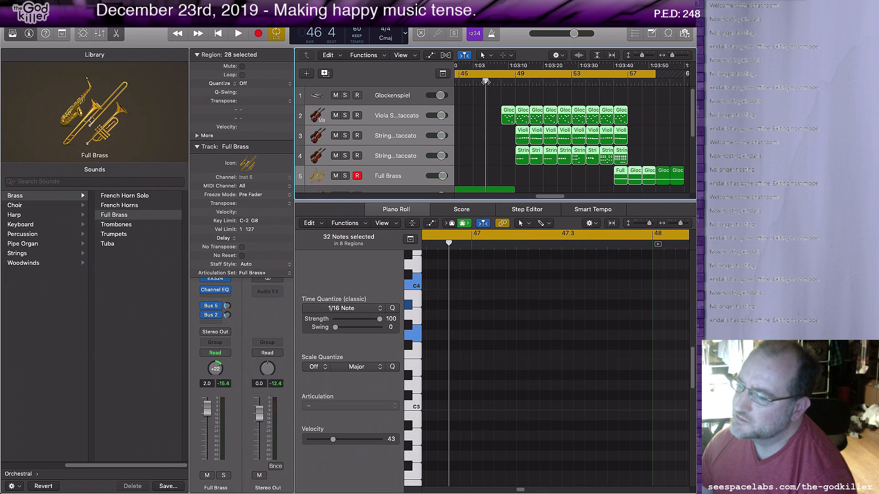
click(500, 80)
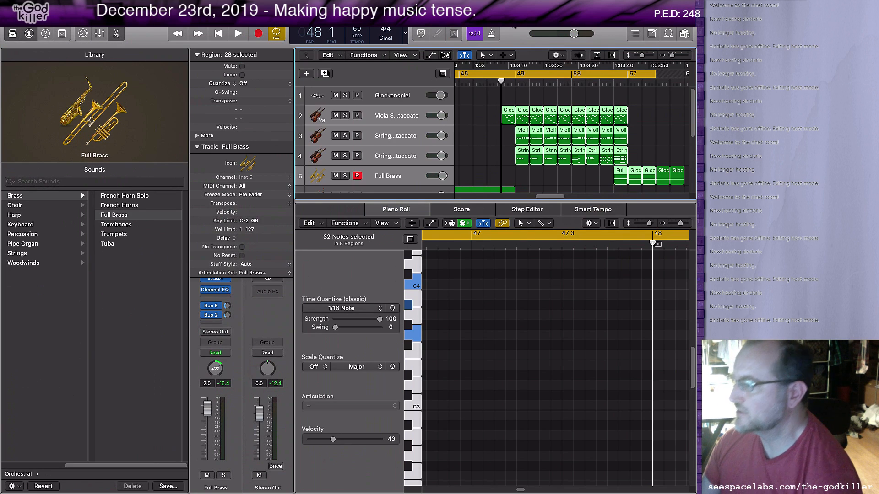
key(space)
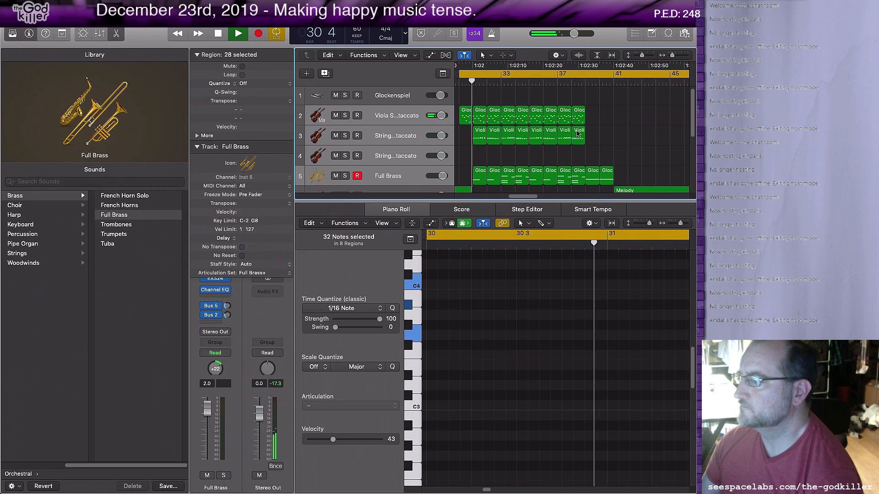
drag(525, 197, 538, 198)
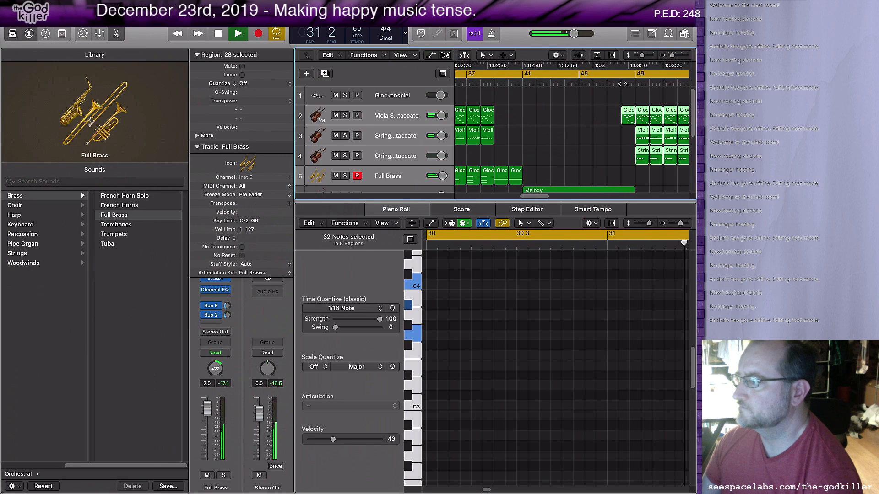
click(622, 82)
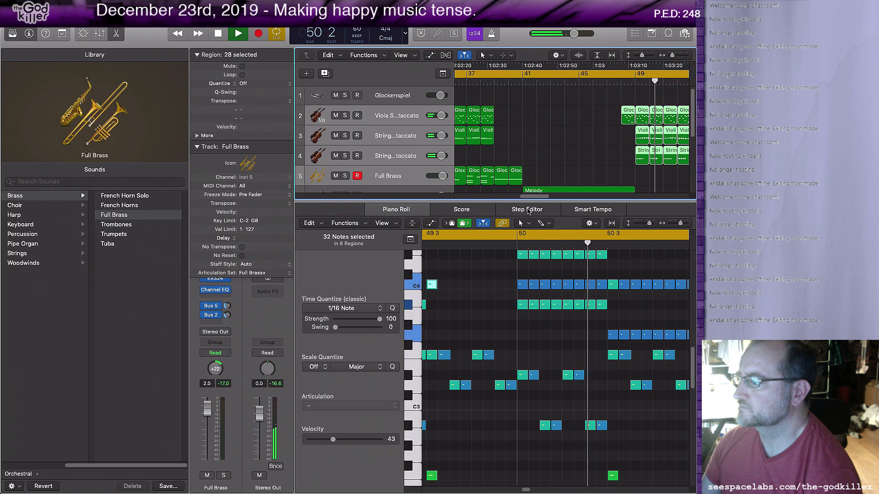
drag(533, 197, 552, 197)
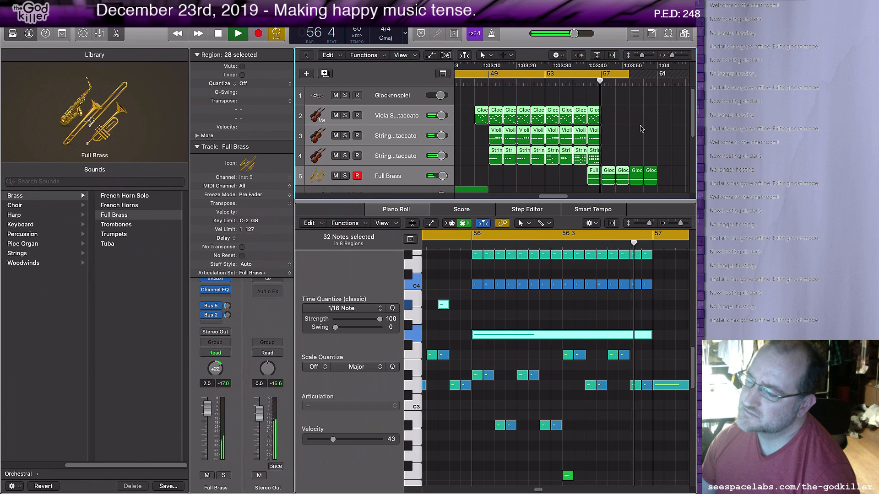
key(space)
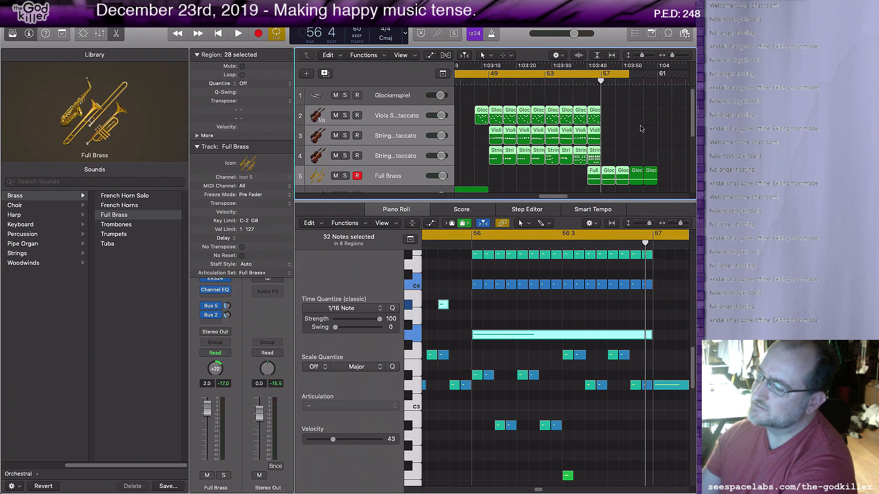
Audition the notes of the Melody region in bar 57 and delete all of them
scroll(647, 168, down, 5)
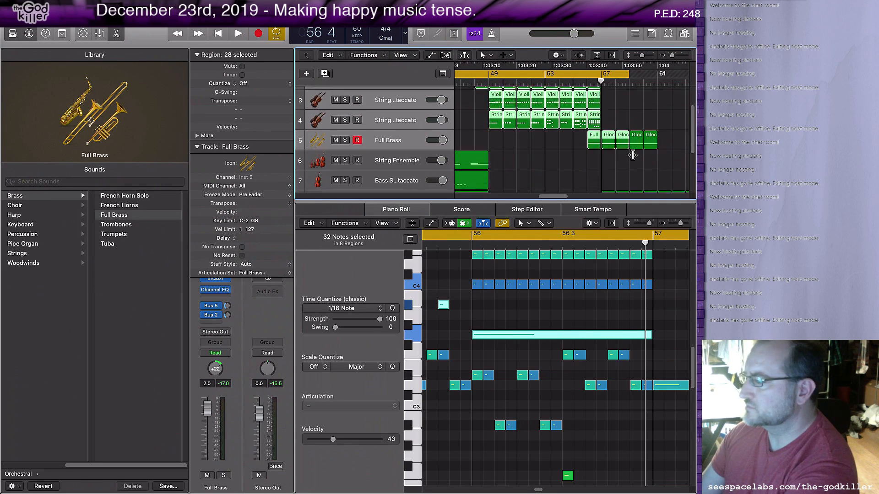
click(609, 147)
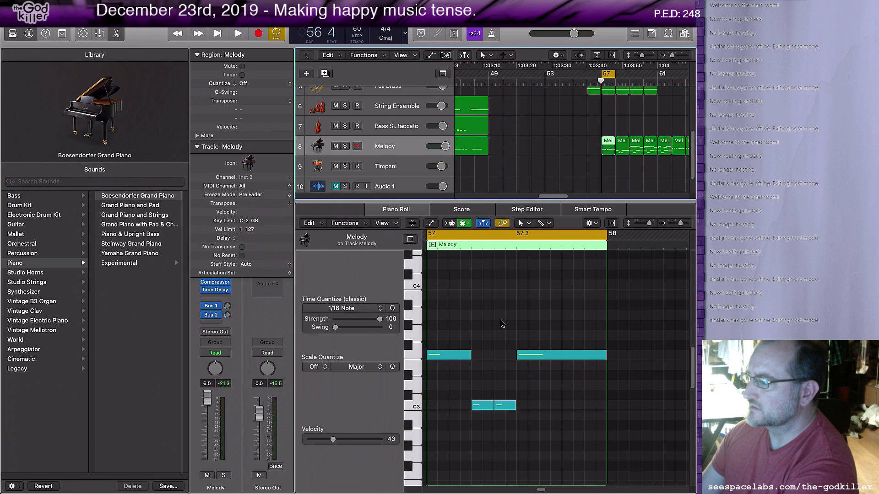
click(447, 356)
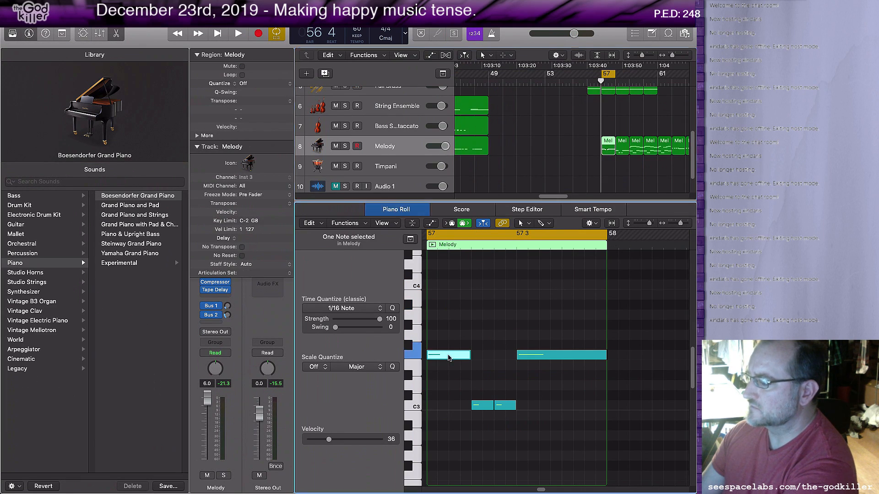
click(483, 405)
click(503, 407)
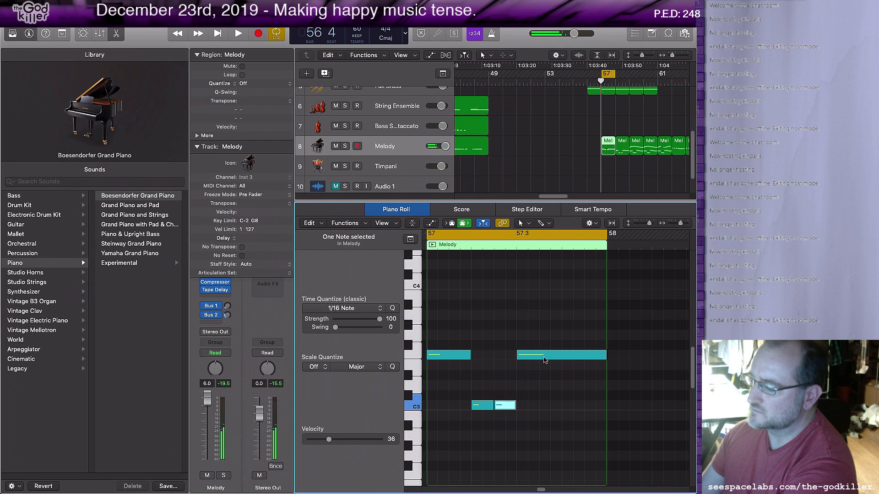
click(555, 356)
drag(440, 303, 566, 440)
key(Delete)
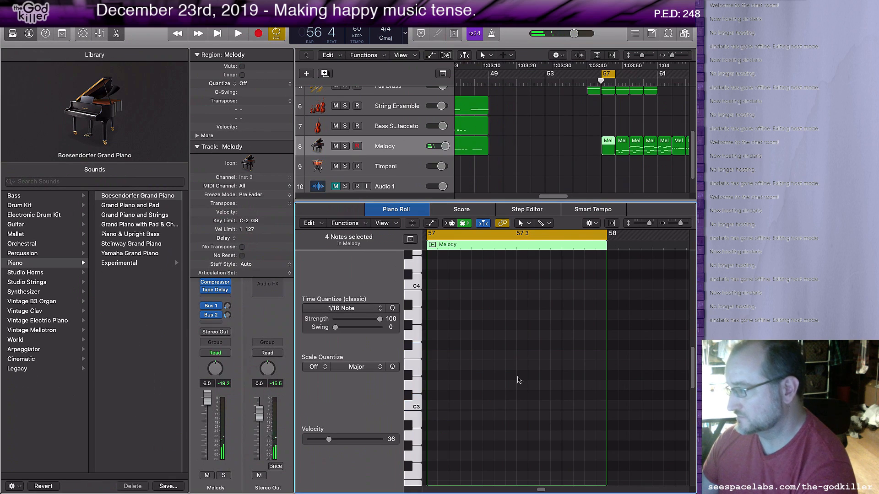
Delete all the notes in the Melody region in bar 58
click(622, 145)
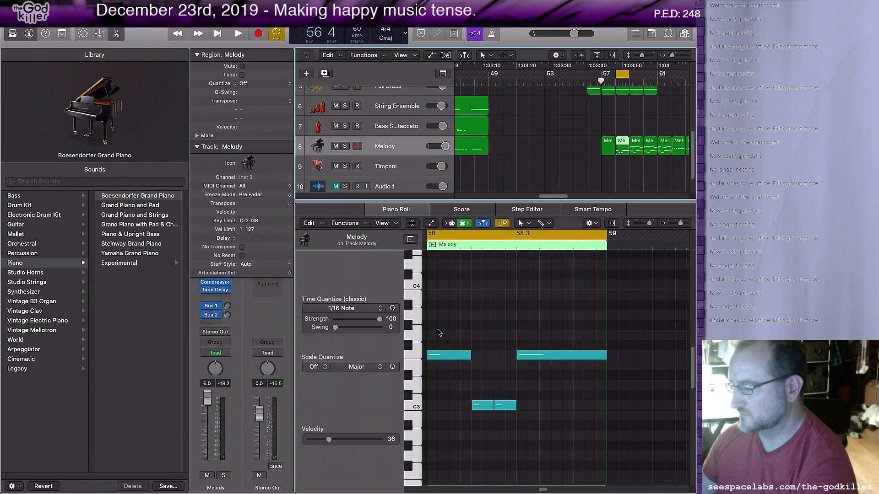
drag(436, 329, 575, 428)
key(Delete)
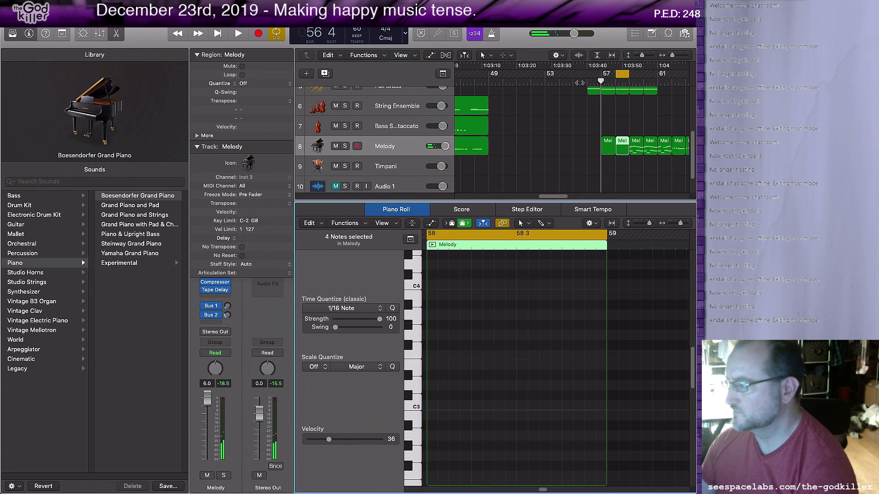
Select the string and brass regions from bar 56 through bar 58, loop that range and play it
scroll(610, 106, up, 5)
drag(618, 94, 591, 182)
key(super+u)
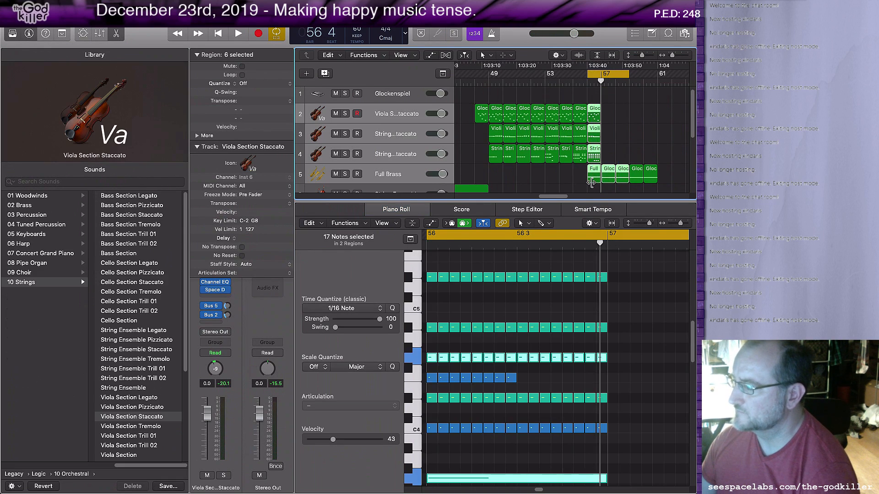
key(space)
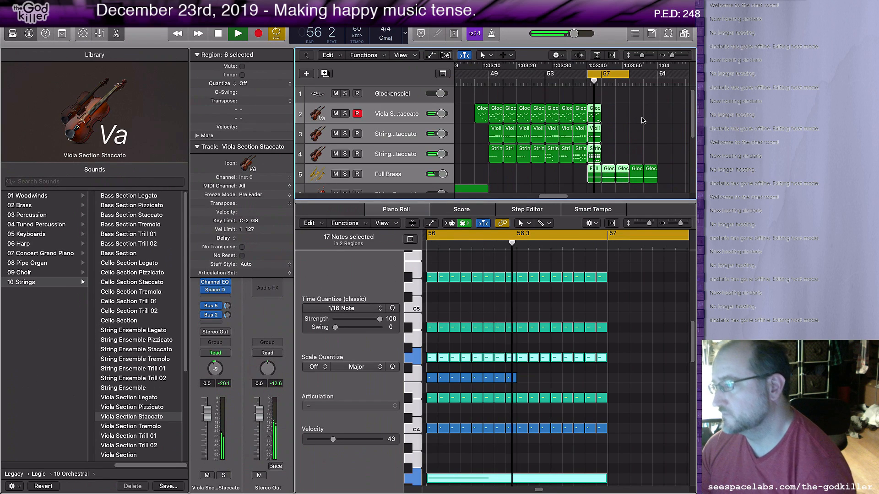
key(space)
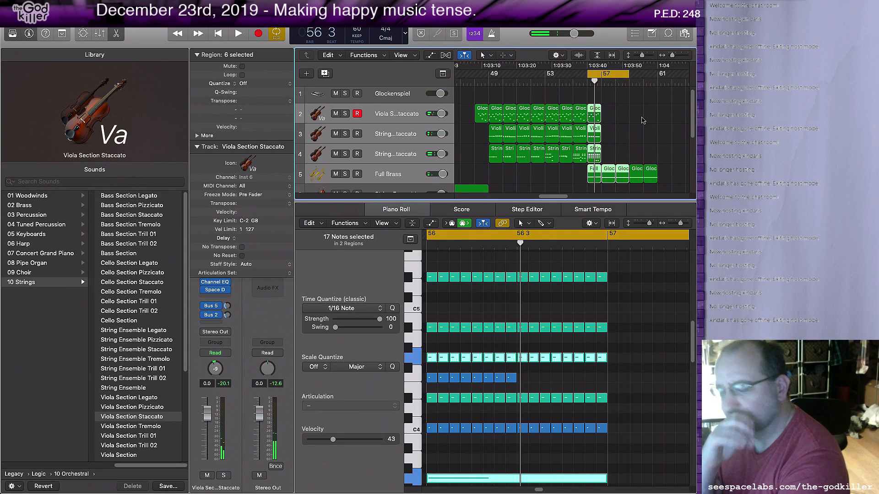
Select the string, brass and melody regions from bar 55 through bar 60, loop that range and play it
scroll(655, 182, down, 5)
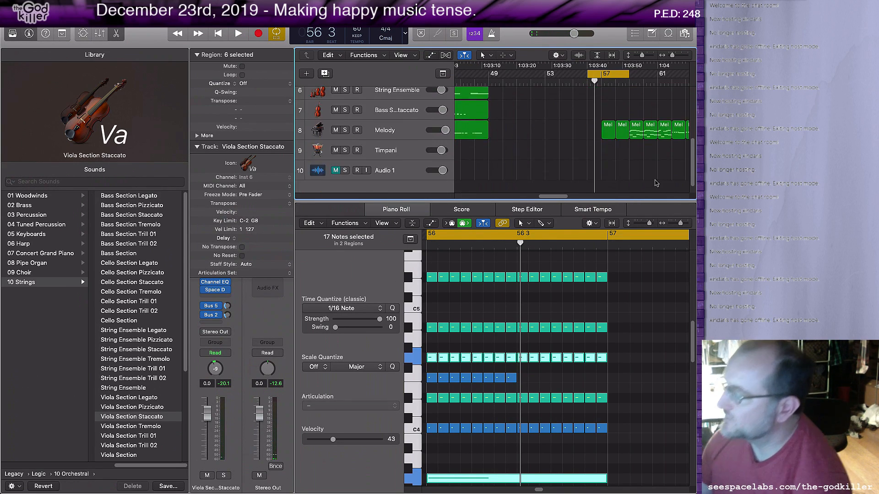
scroll(655, 183, up, 2)
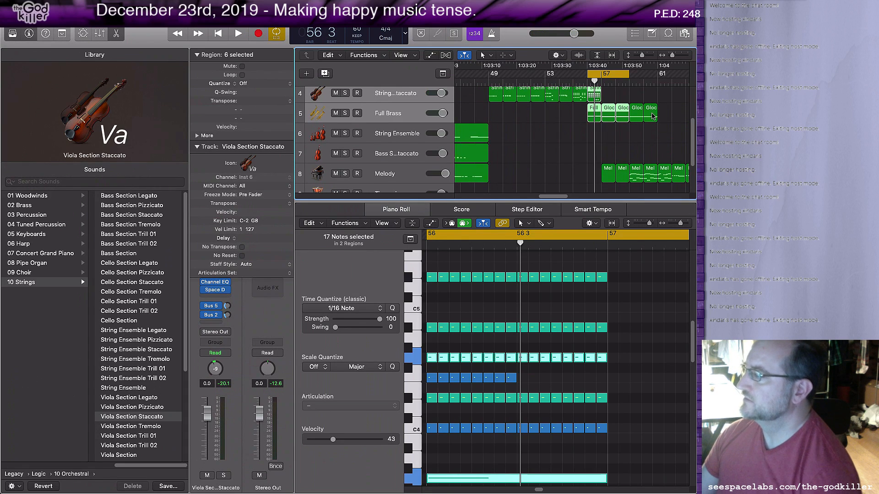
click(652, 189)
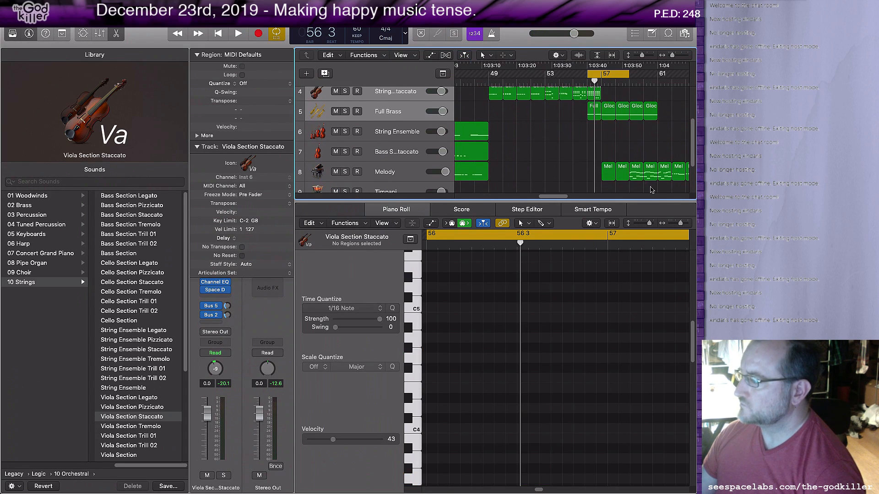
drag(652, 189, 578, 95)
key(super+u)
key(space)
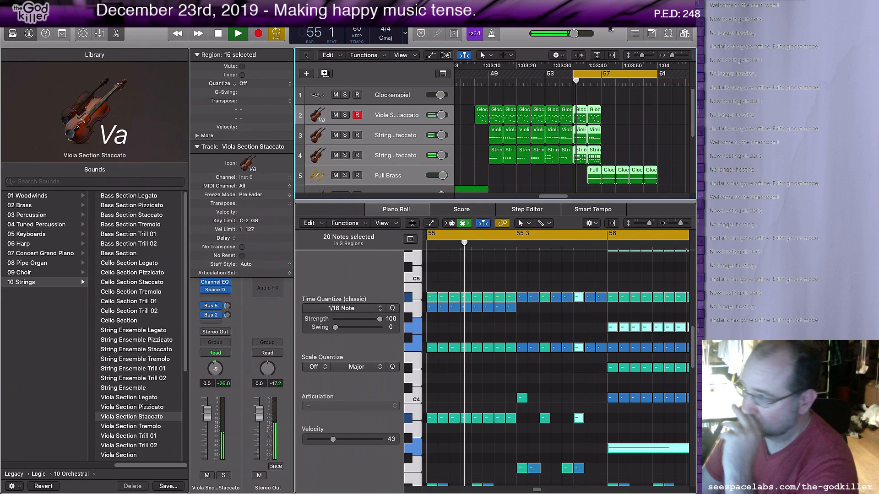